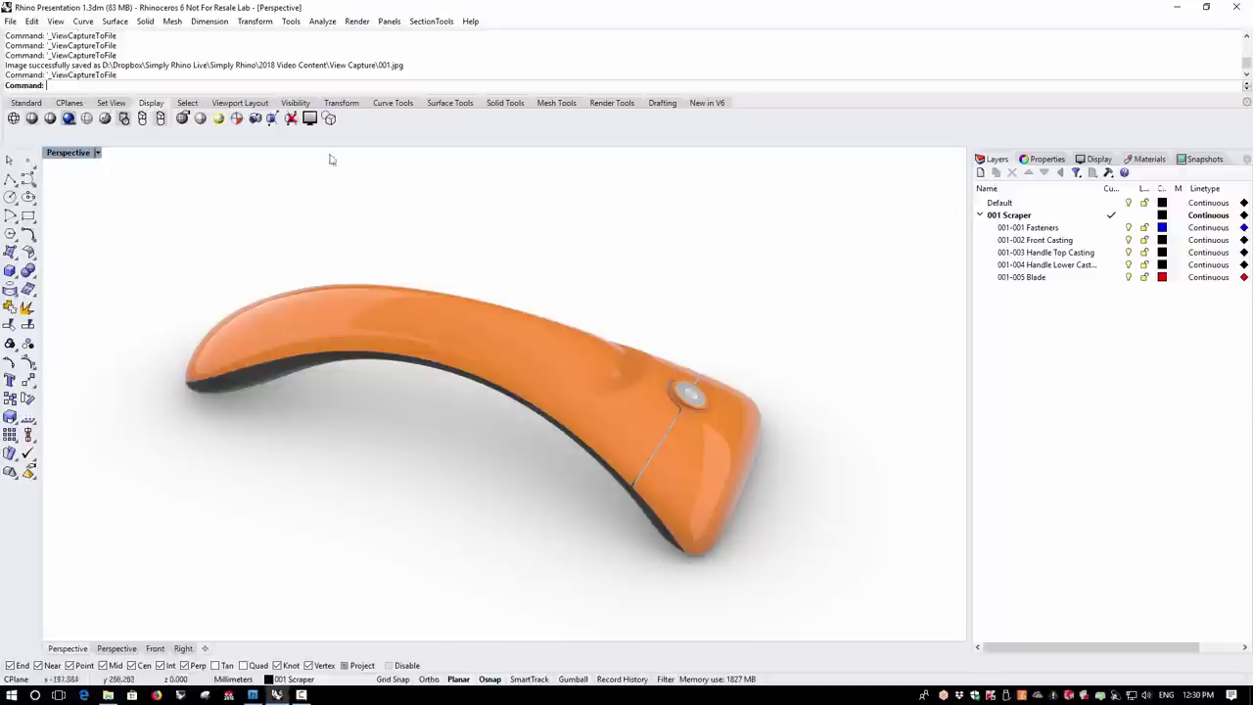
# - Capture the rendered Perspective view to the file 001.jpg at viewport resolution with a scale of 4
pyautogui.click(257, 119)
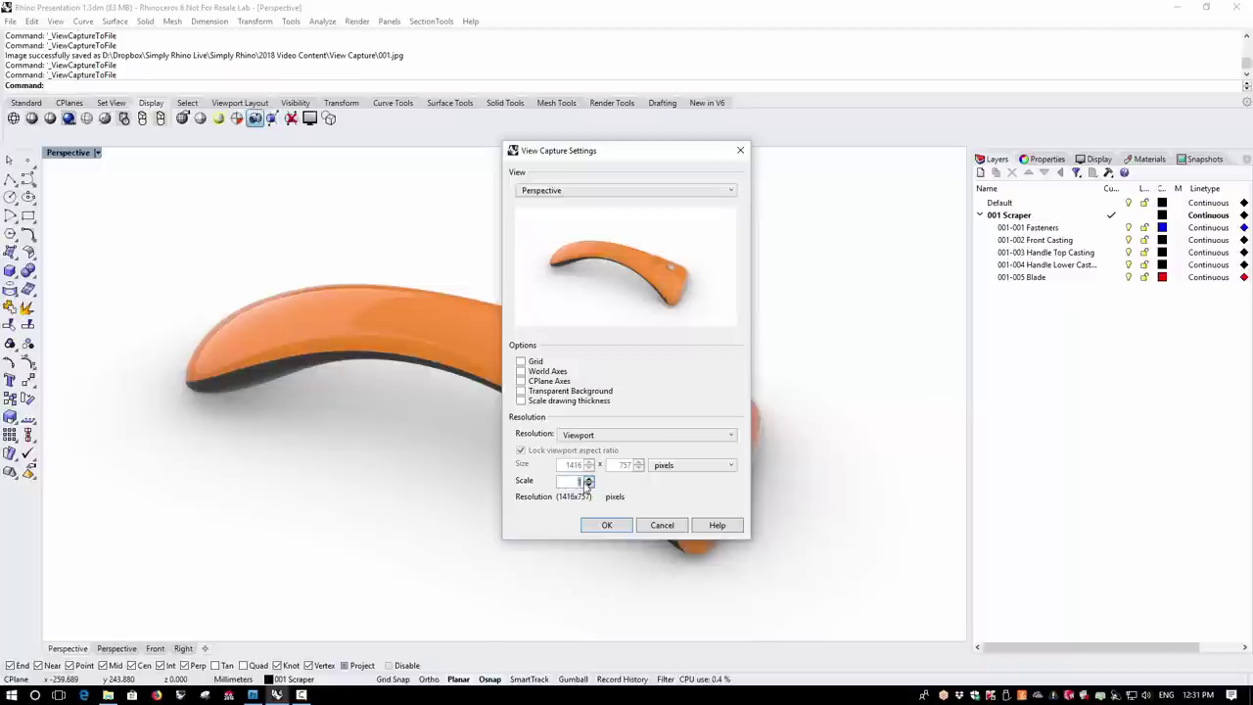
pyautogui.write('4')
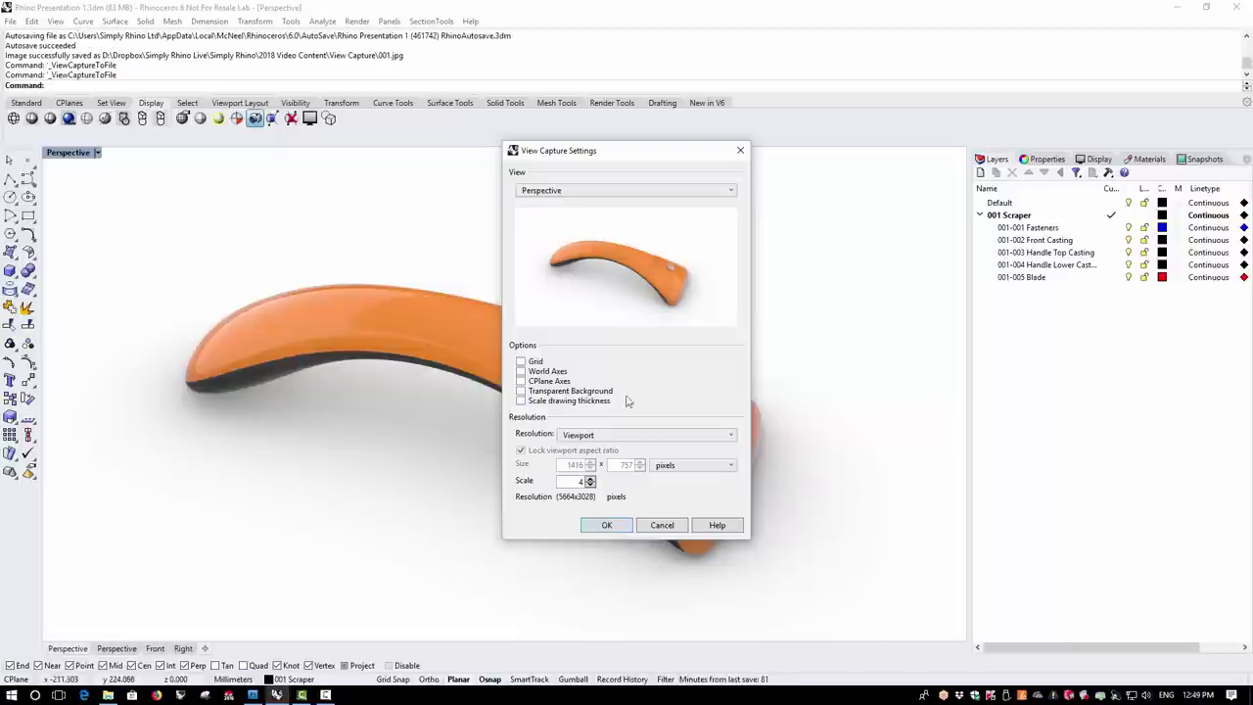
pyautogui.click(607, 526)
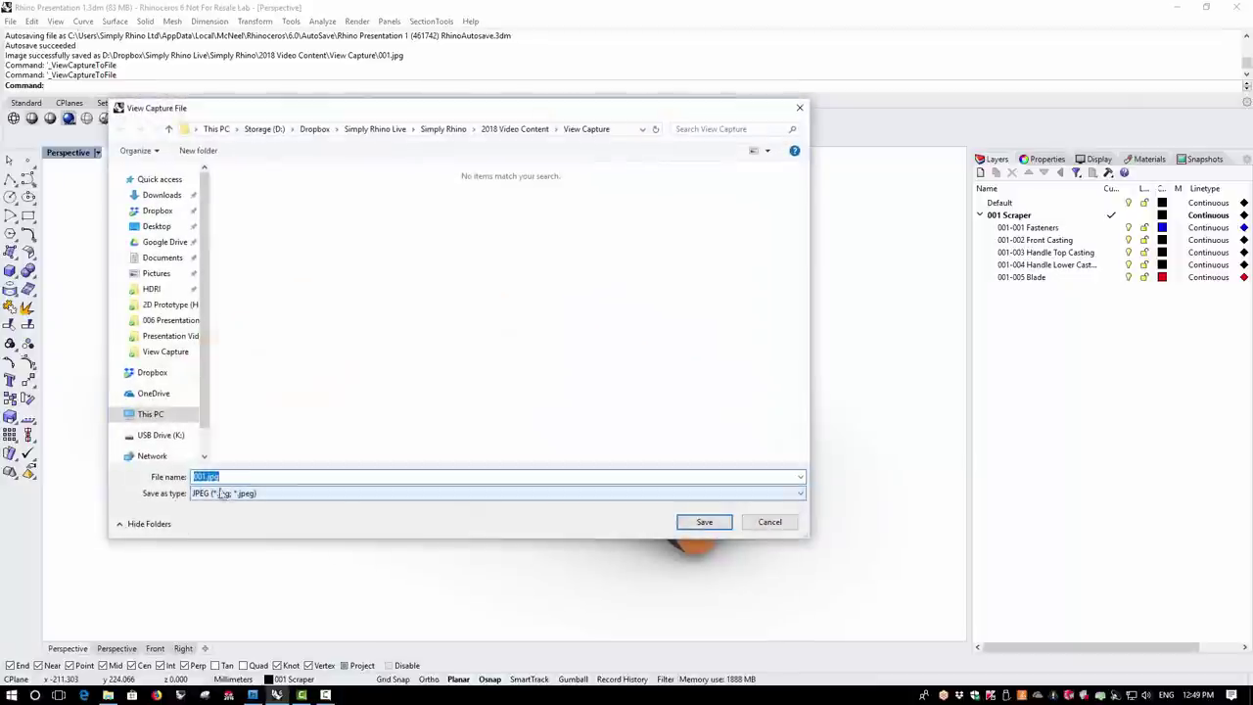
pyautogui.click(701, 523)
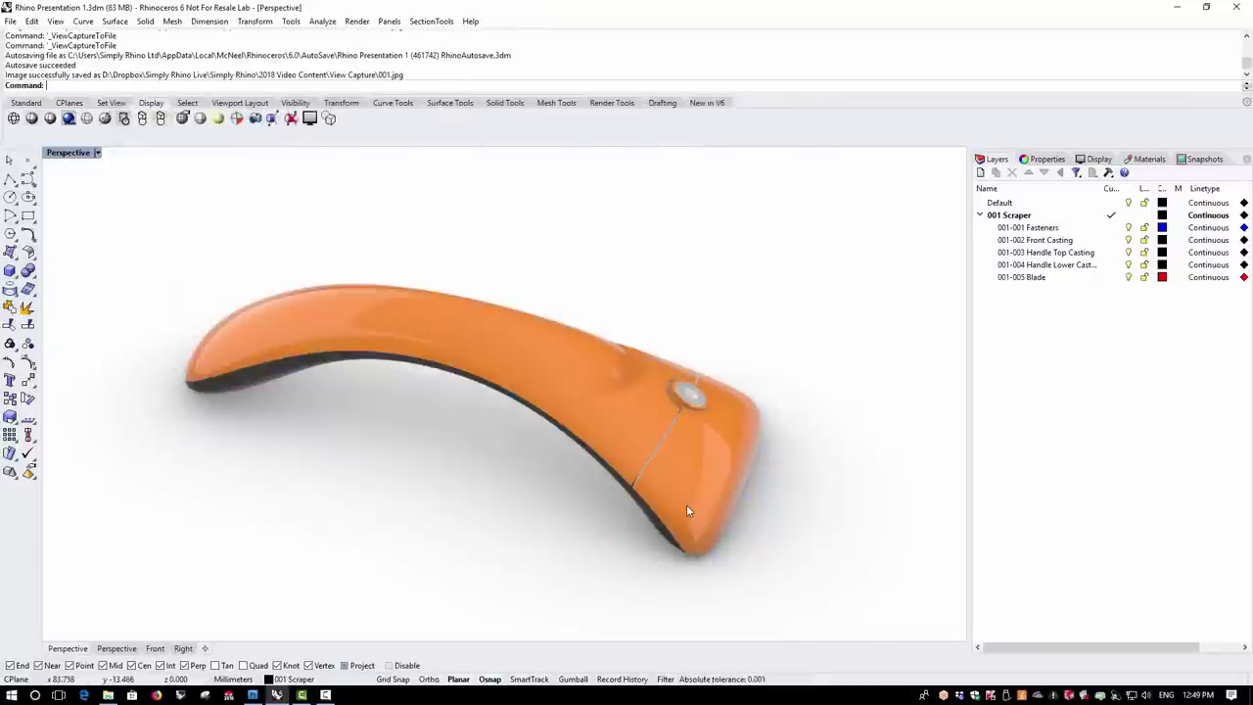
# - Switch to Photoshop, open 001.jpg and inspect the handle's image quality at 100% zoom
pyautogui.click(252, 695)
pyautogui.hotkey('alt', 'f')
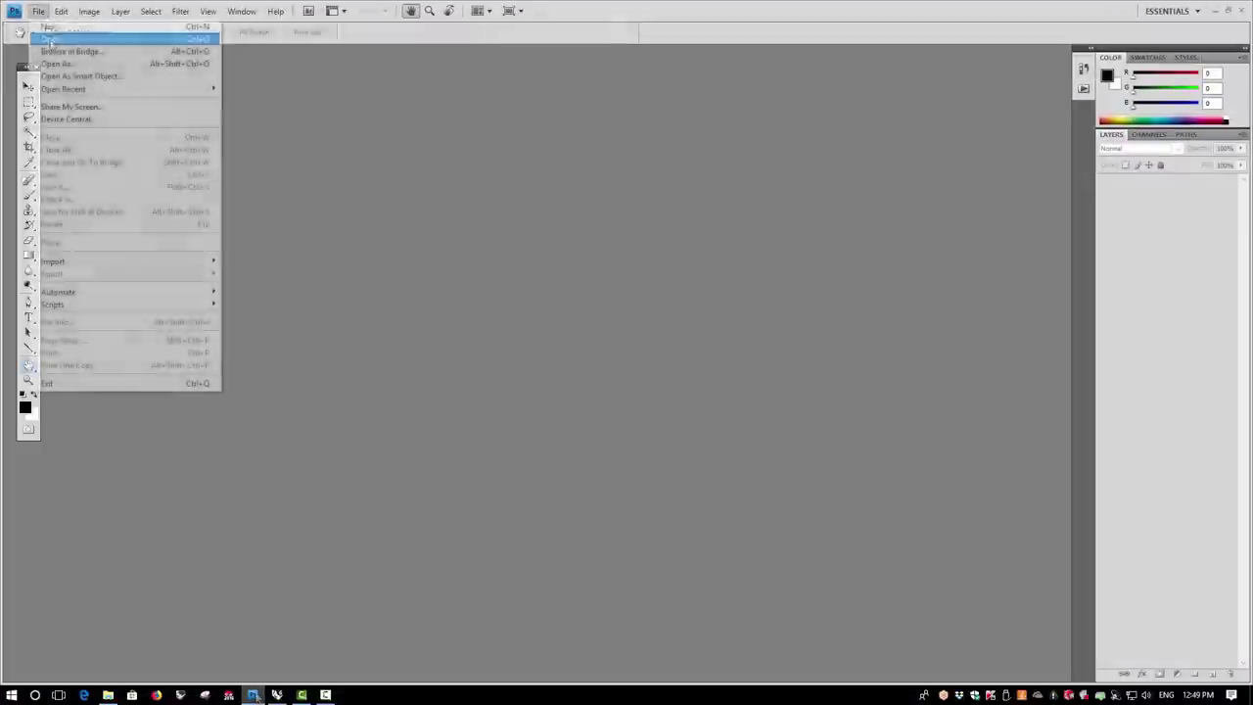
pyautogui.click(51, 40)
pyautogui.click(542, 191)
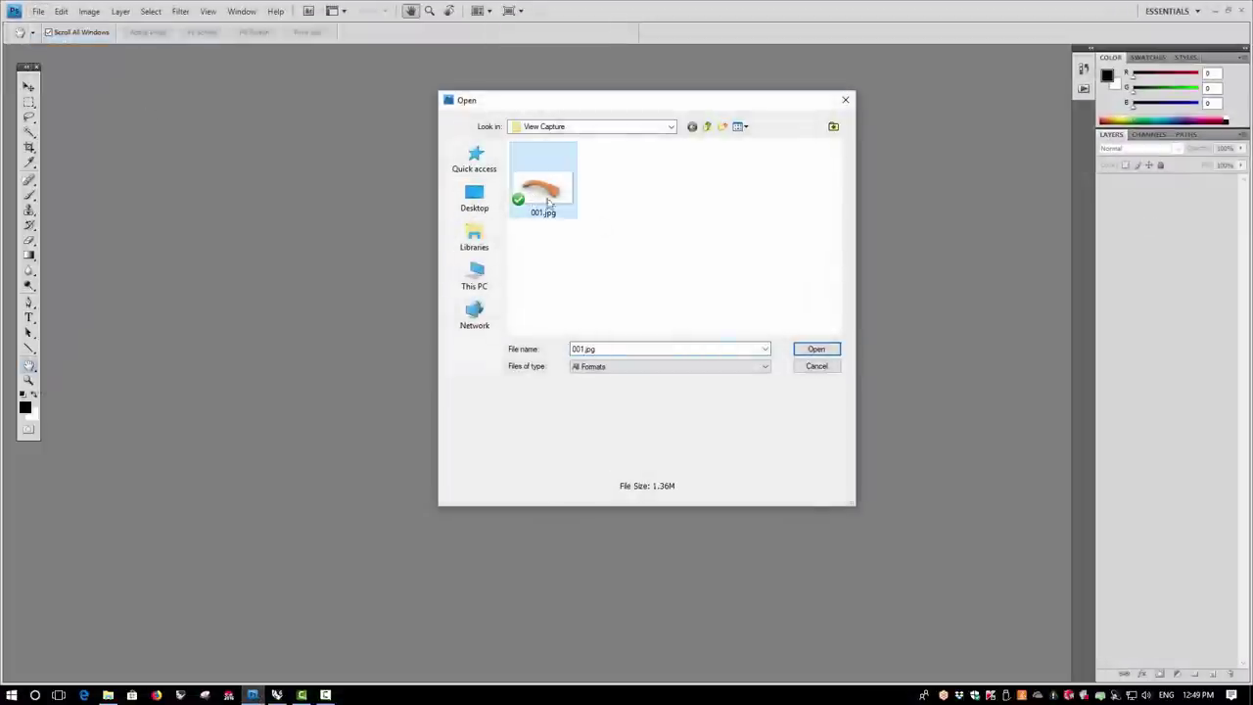
pyautogui.click(812, 350)
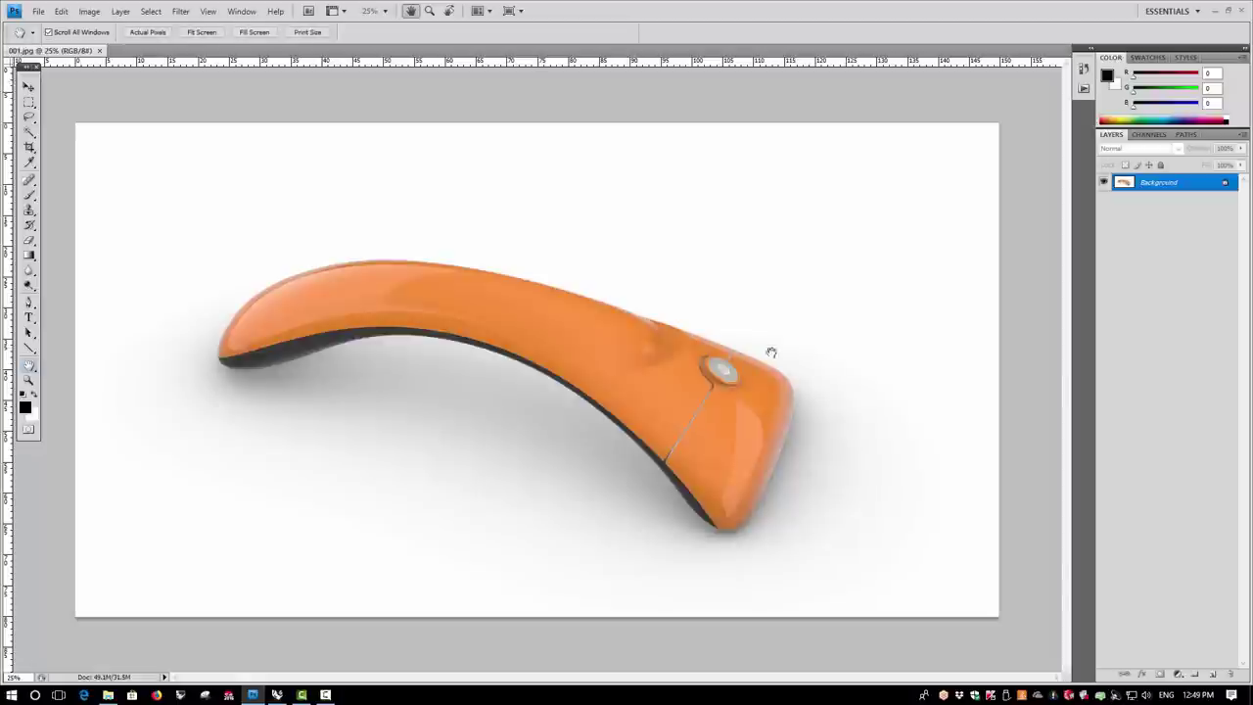
pyautogui.doubleClick(29, 381)
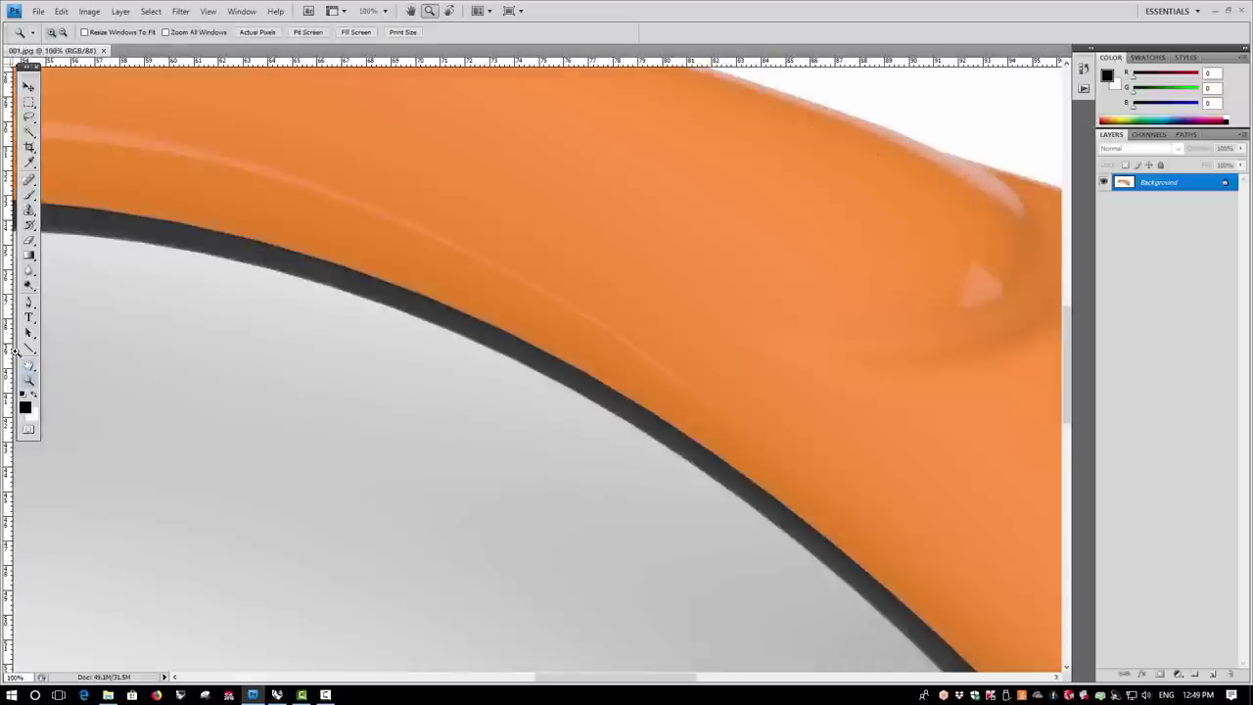
pyautogui.click(29, 365)
pyautogui.moveTo(851, 301); pyautogui.dragTo(1169, 559)
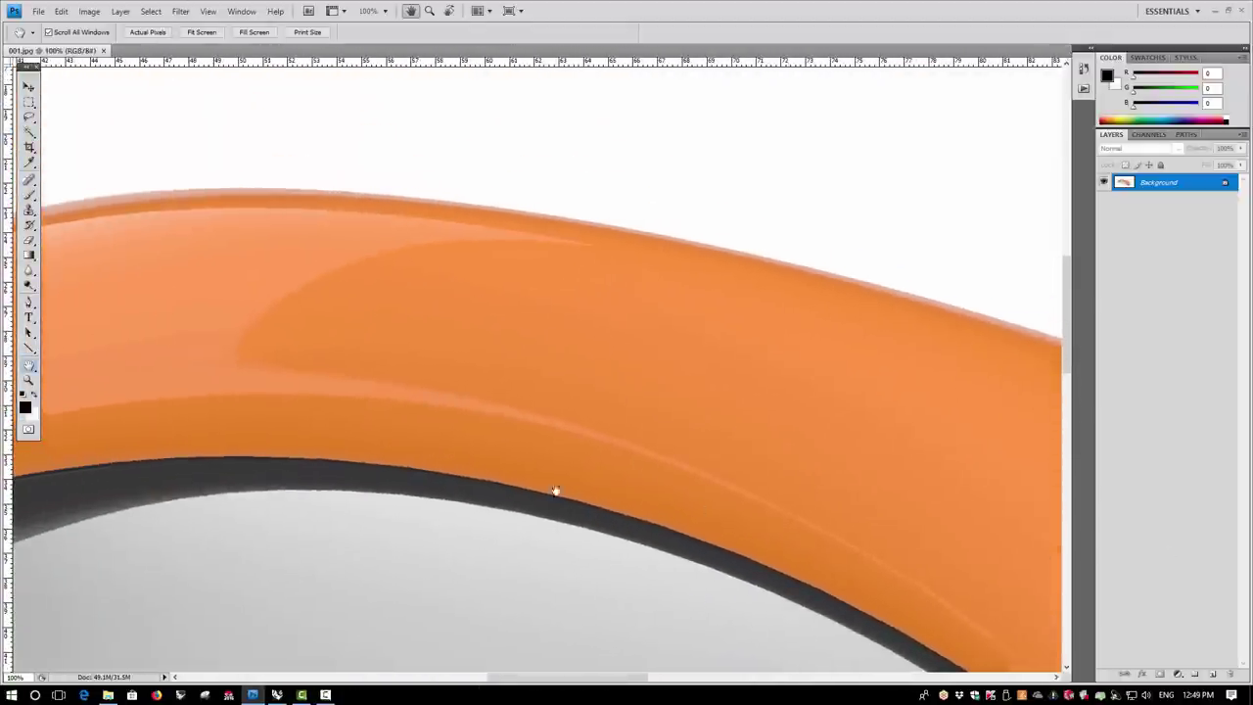
# - Set the Perspective viewport to Pen display mode and capture it to 002.jpg with Scale drawing thickness enabled
pyautogui.click(97, 153)
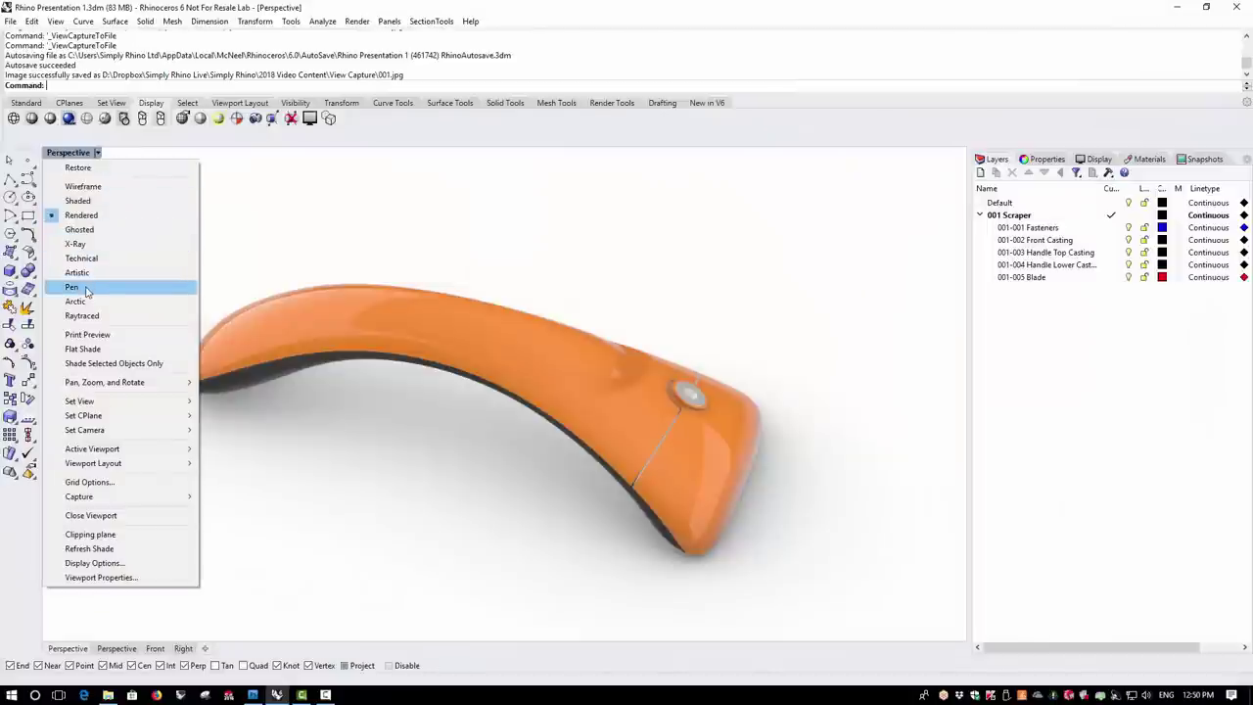
pyautogui.click(74, 287)
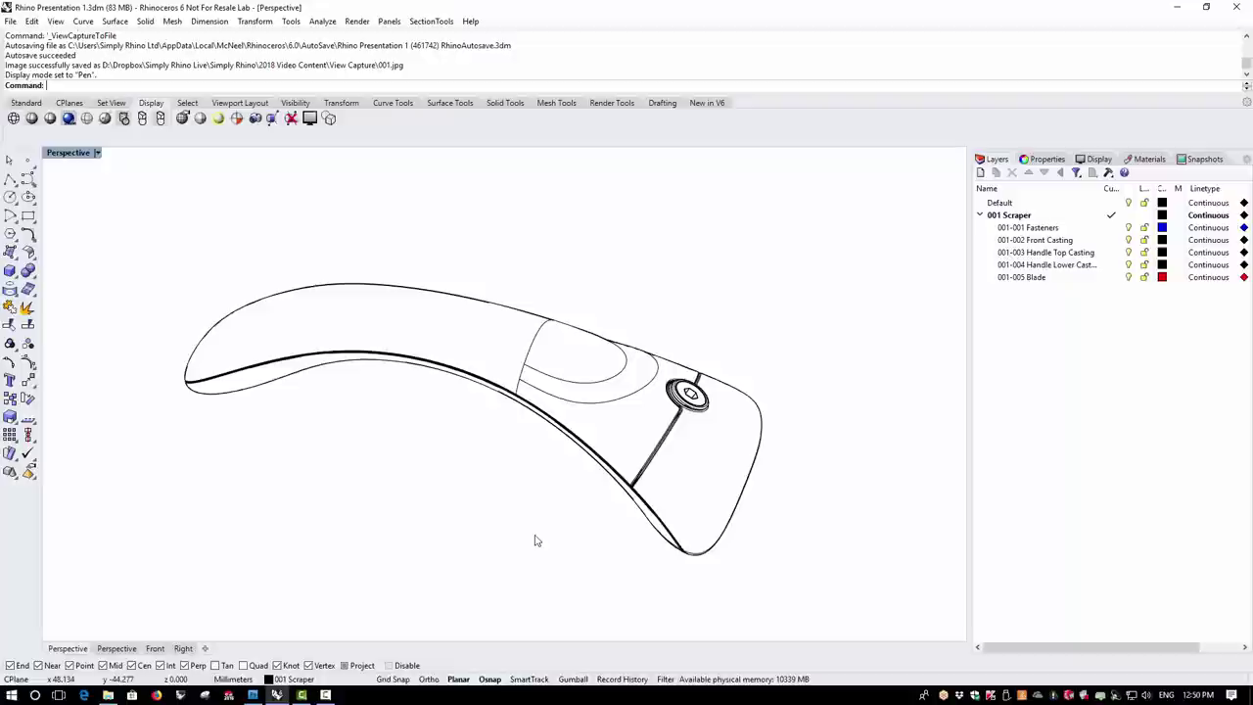
pyautogui.click(255, 118)
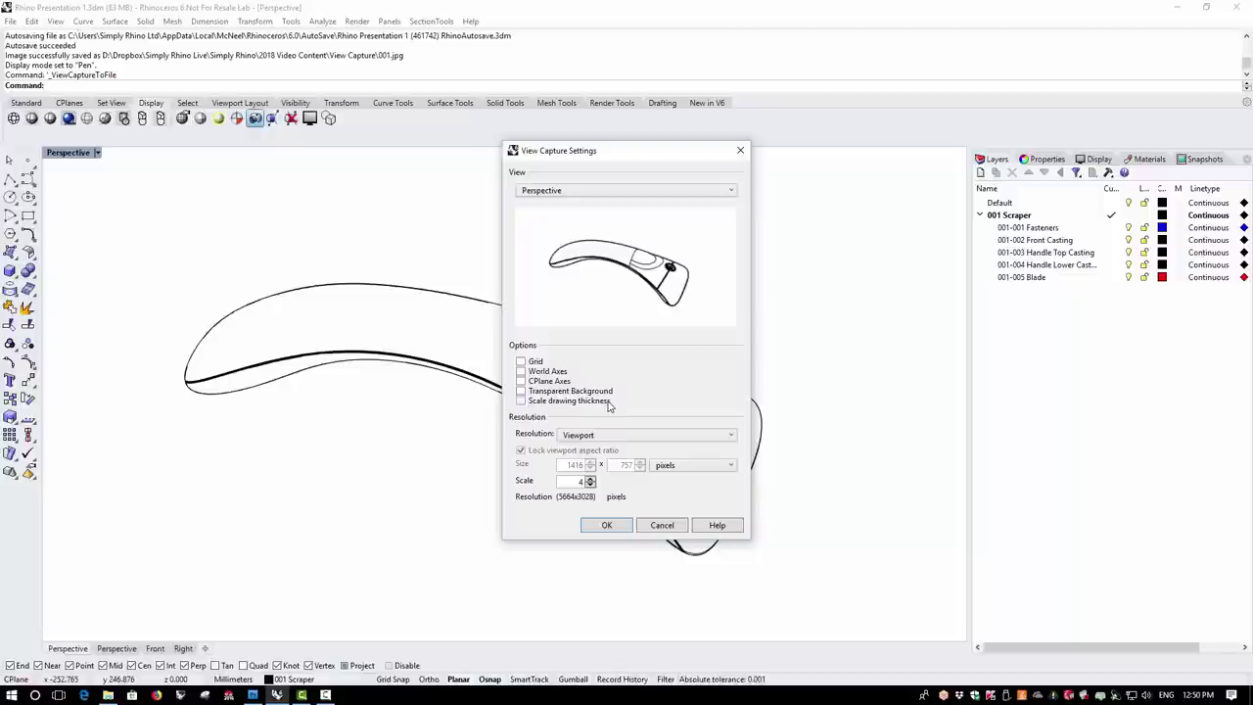
pyautogui.click(520, 401)
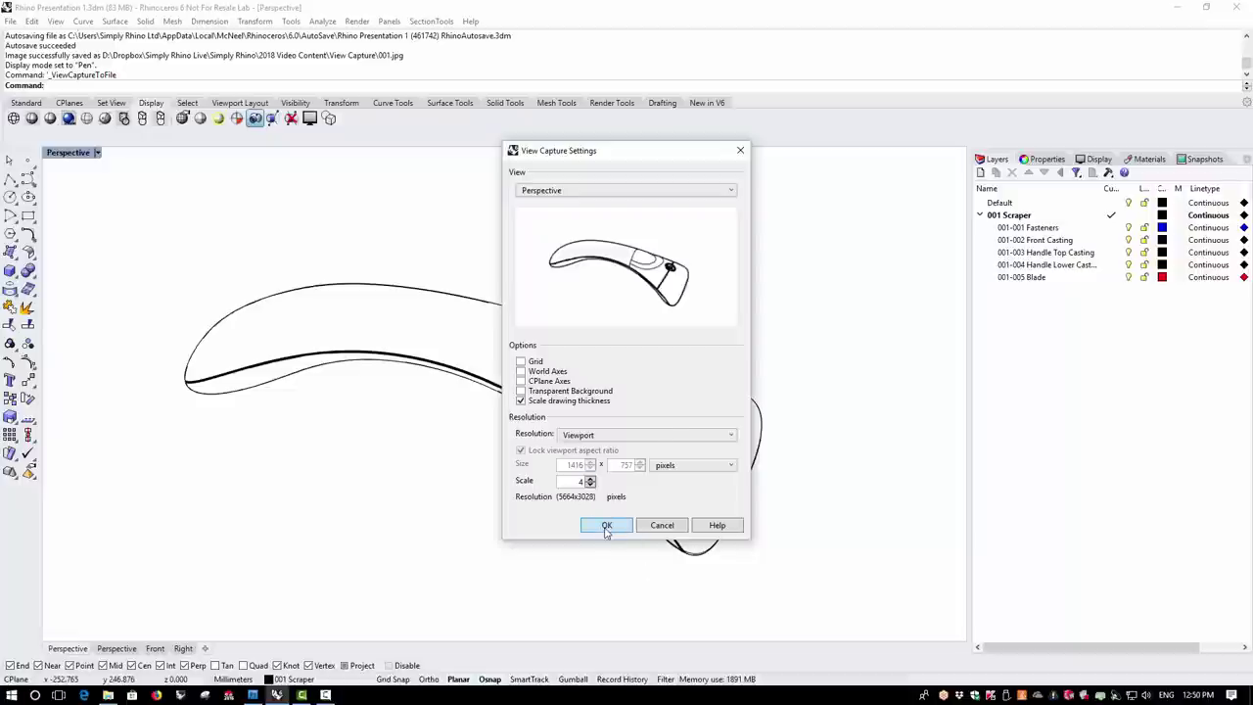
pyautogui.click(607, 526)
# - Switch to Photoshop, open 002.jpg and inspect the pen-style line work at 100% zoom
pyautogui.click(252, 696)
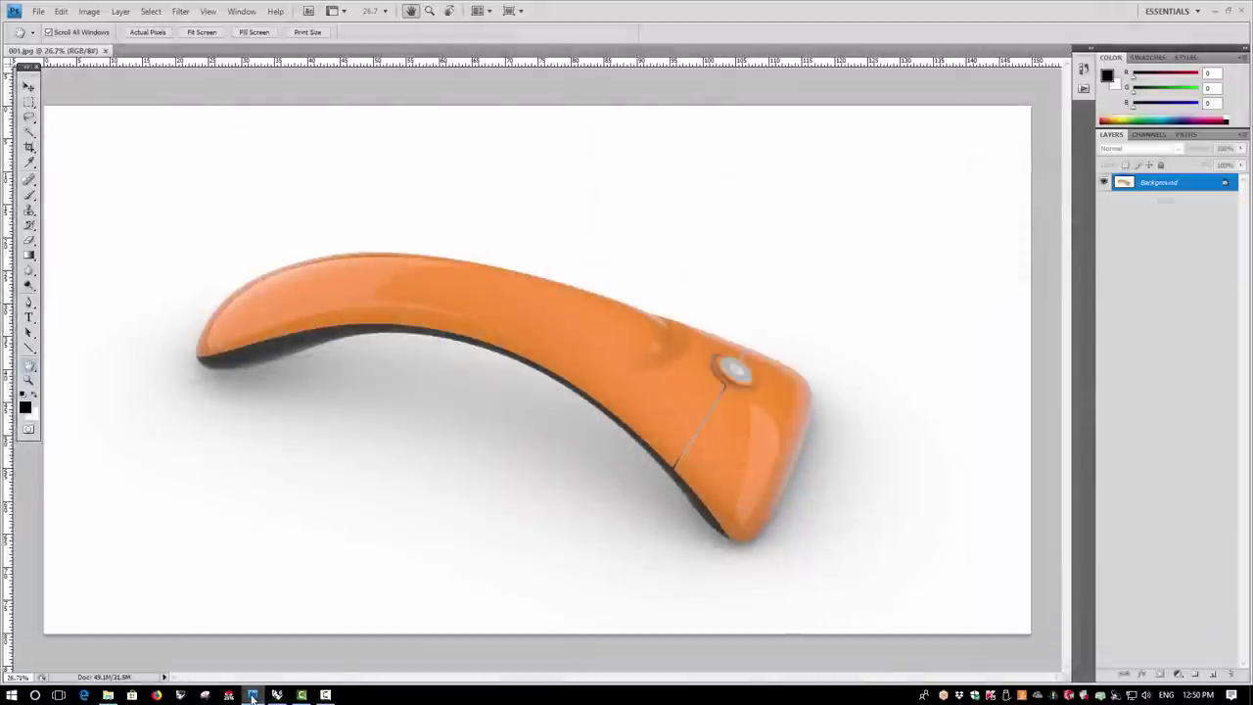
pyautogui.click(39, 12)
pyautogui.click(49, 32)
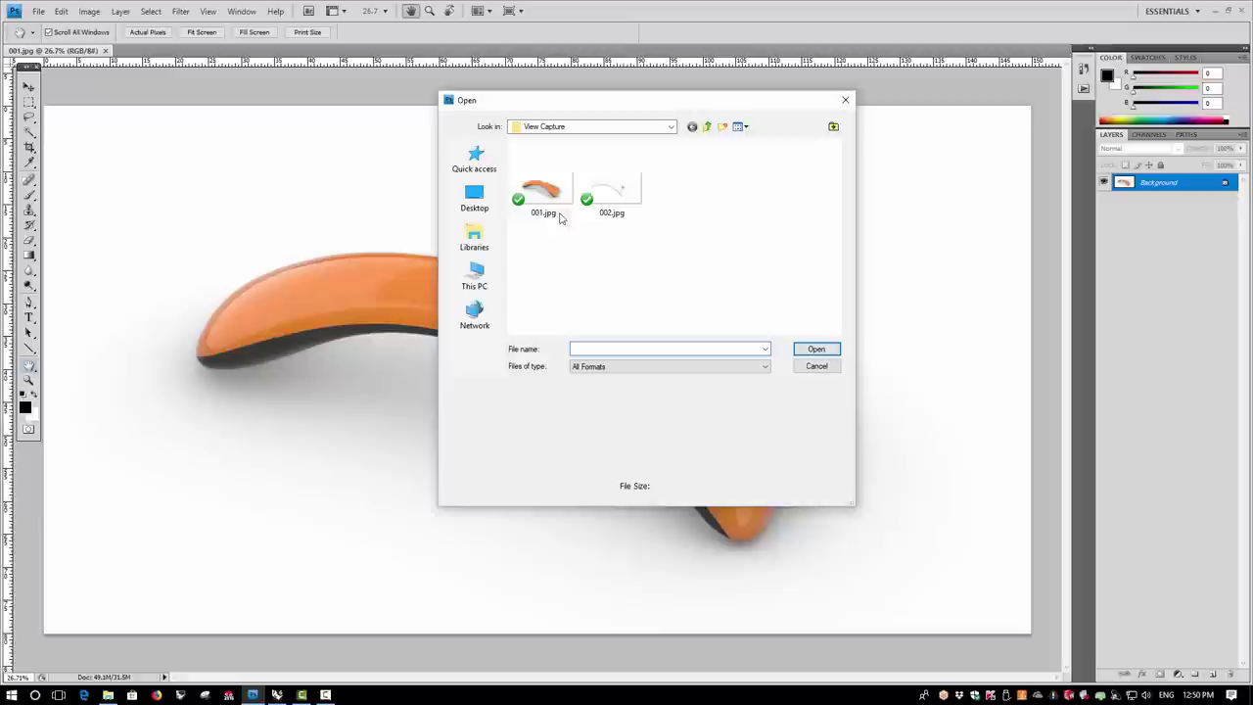
pyautogui.click(610, 191)
pyautogui.click(817, 350)
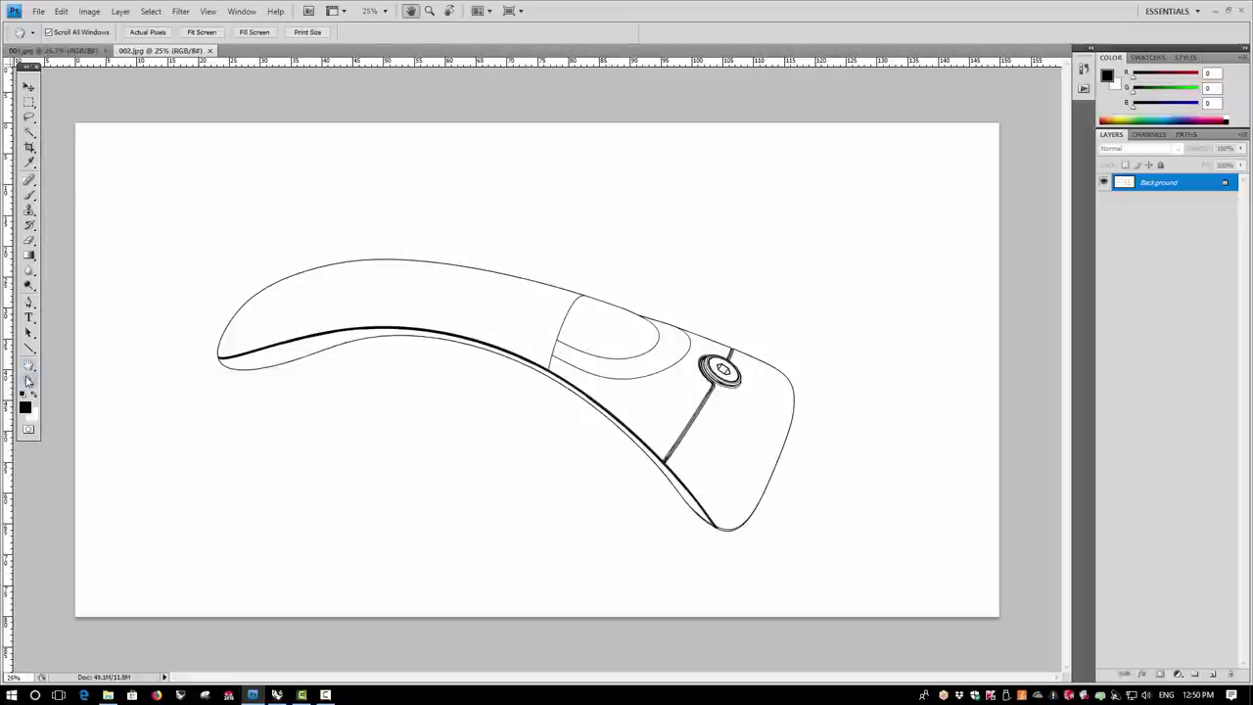
pyautogui.doubleClick(28, 380)
pyautogui.click(29, 365)
pyautogui.moveTo(624, 271); pyautogui.dragTo(190, 382)
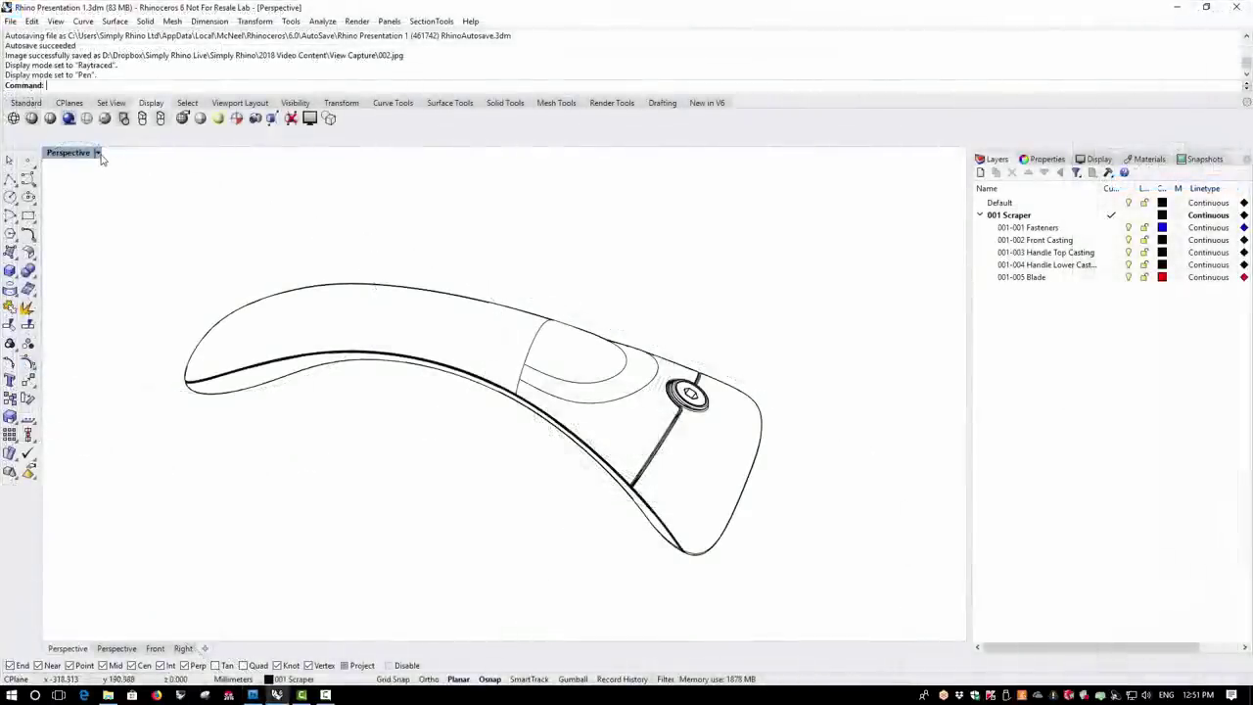
# - Set the Perspective viewport to Raytraced display mode and start a view capture to file with a scale of 1
pyautogui.click(97, 152)
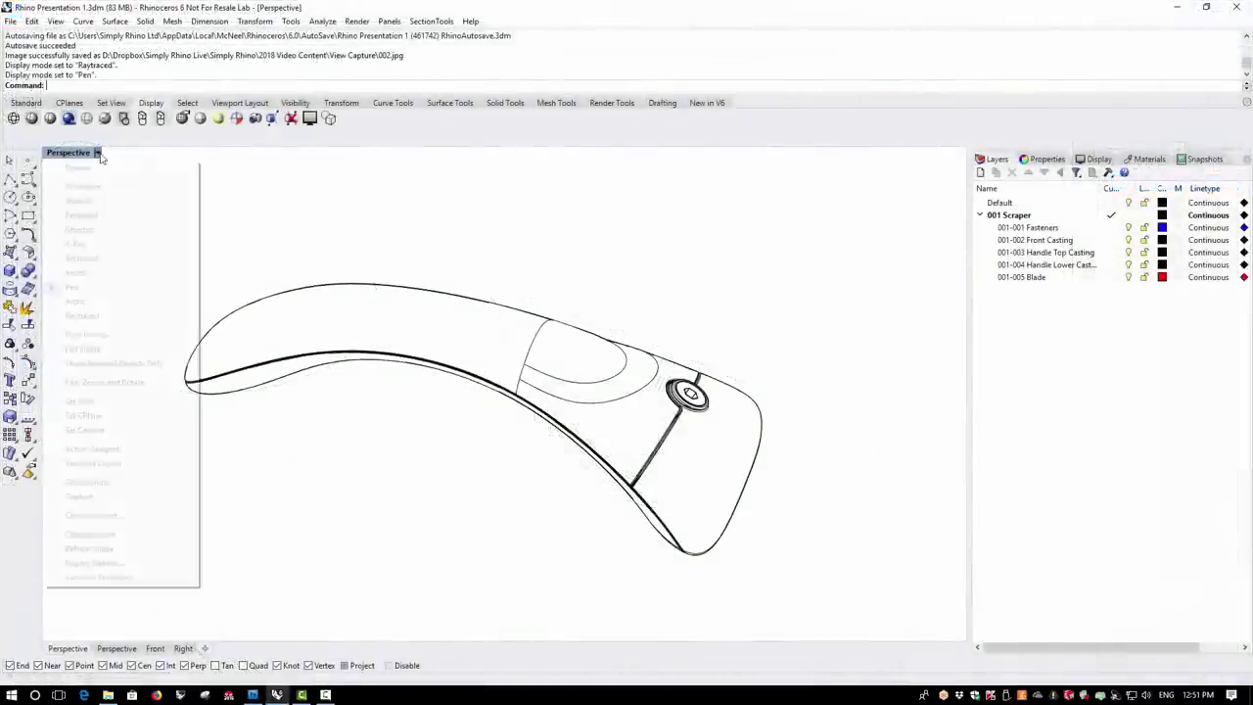
pyautogui.click(82, 316)
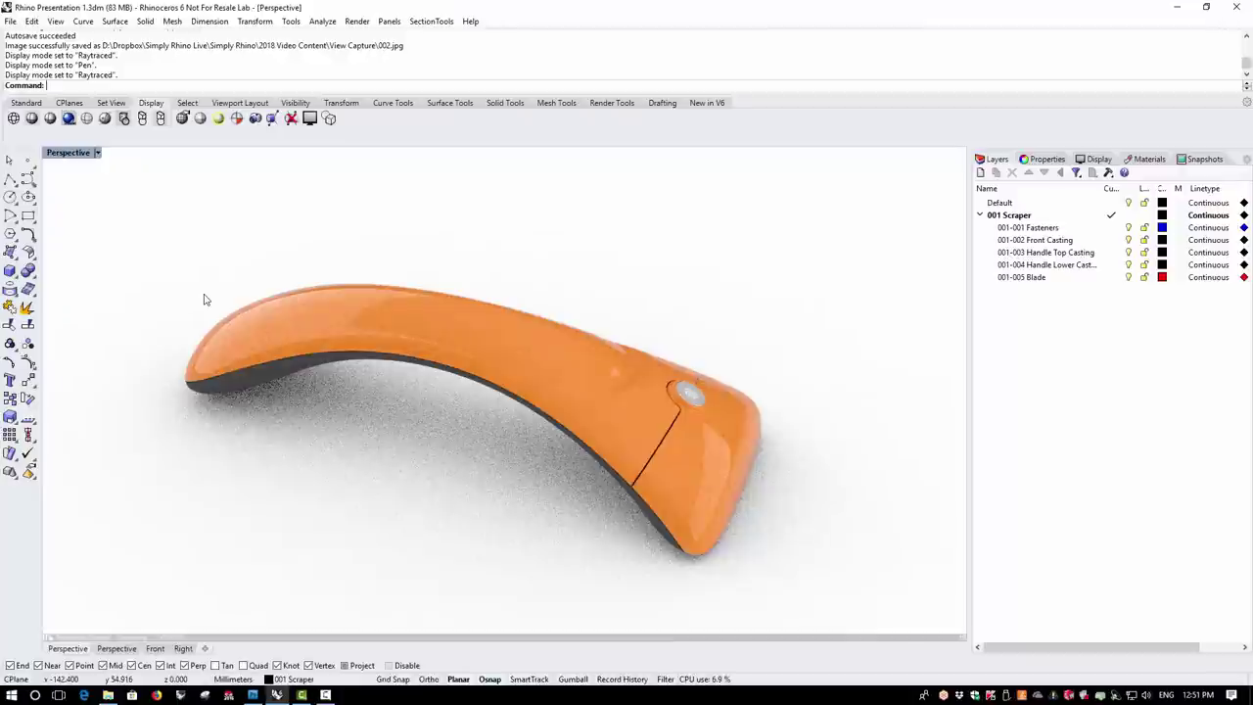
pyautogui.click(254, 118)
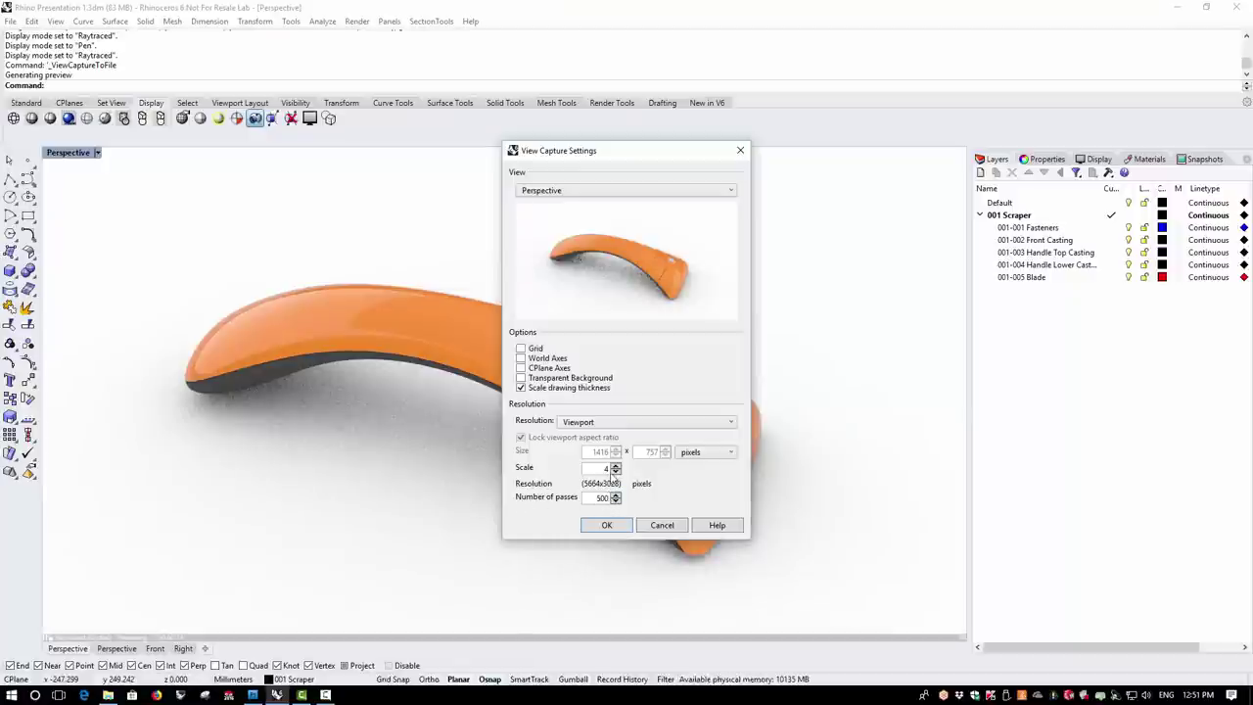
pyautogui.doubleClick(604, 468)
pyautogui.write('1')
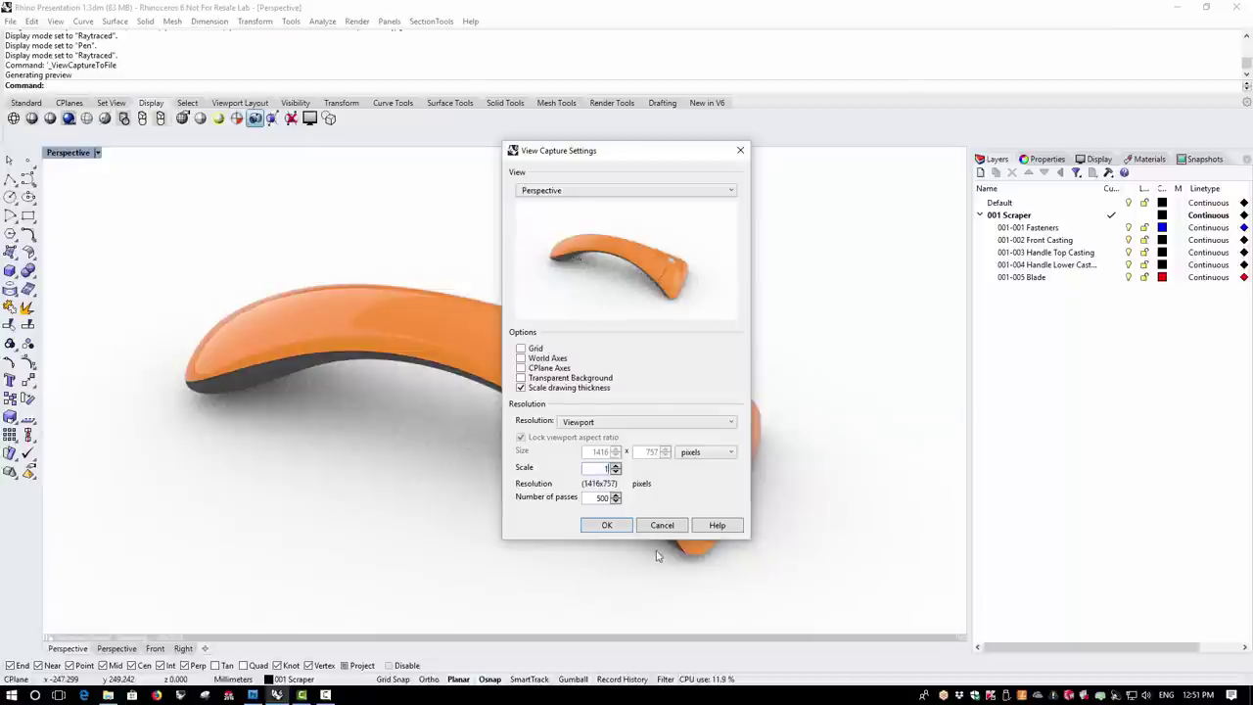
pyautogui.click(612, 526)
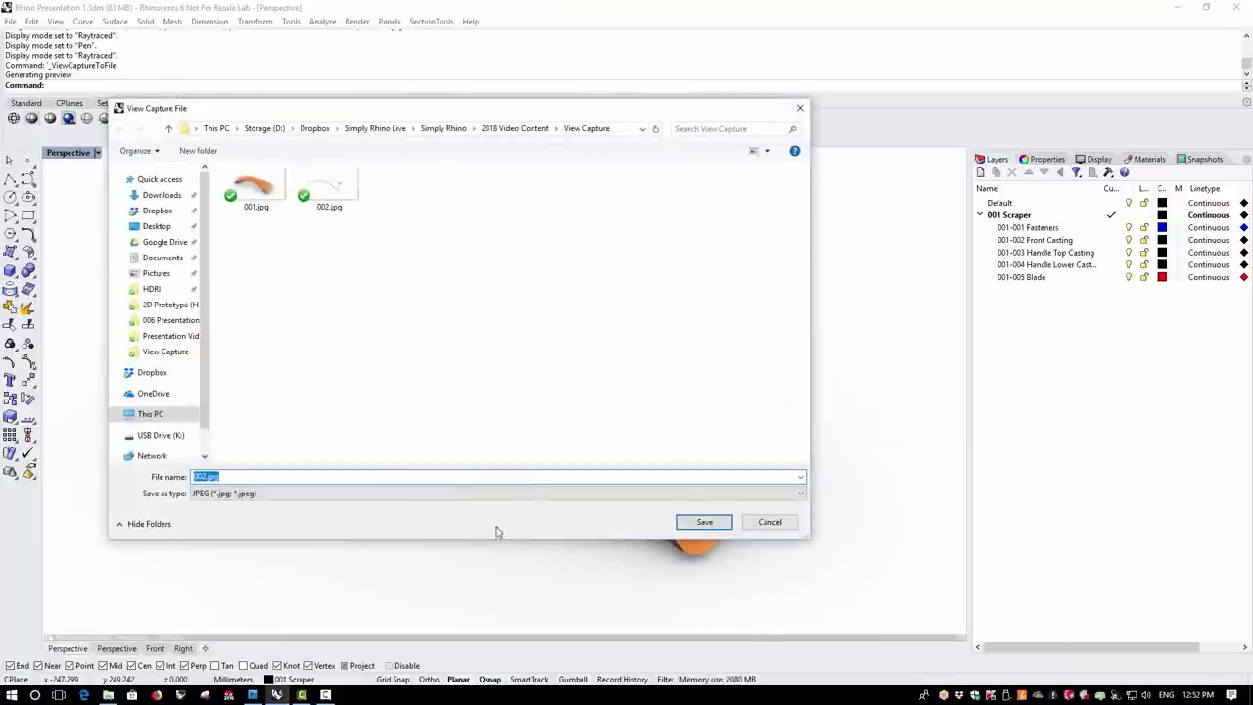
# - Save the raytraced view capture as 003.jpg
pyautogui.click(206, 477)
pyautogui.press('BackSpace')
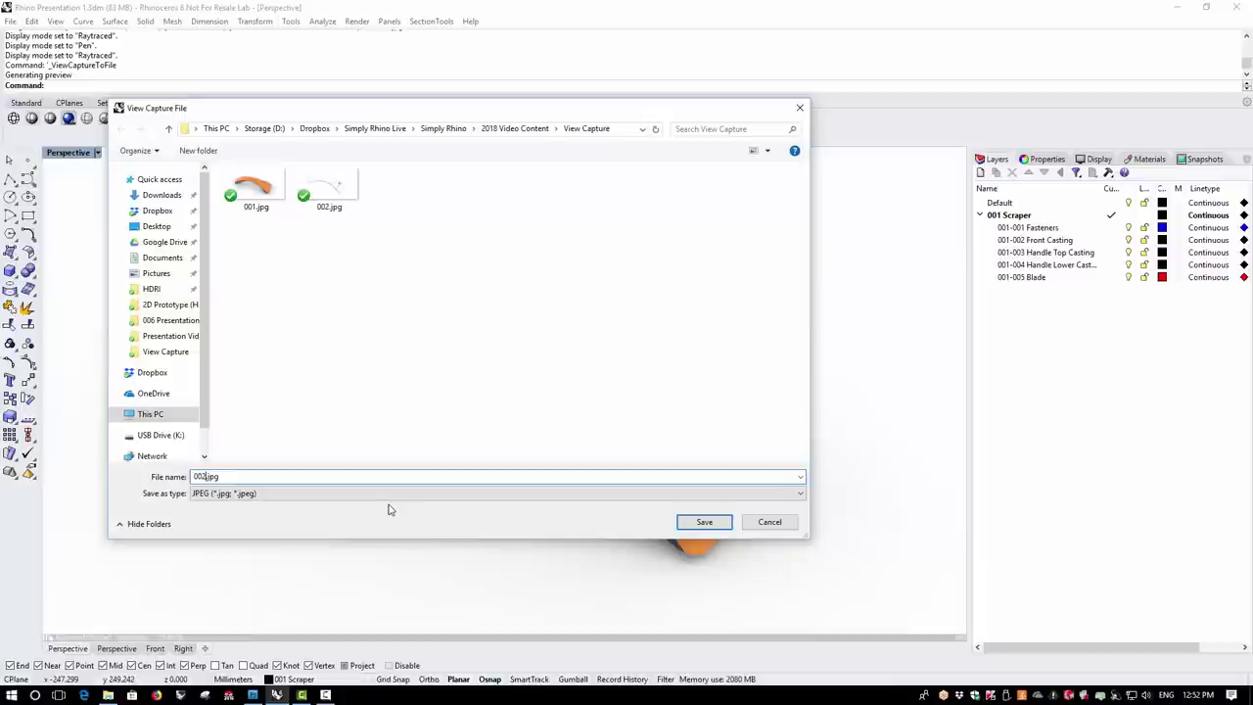
pyautogui.write('3')
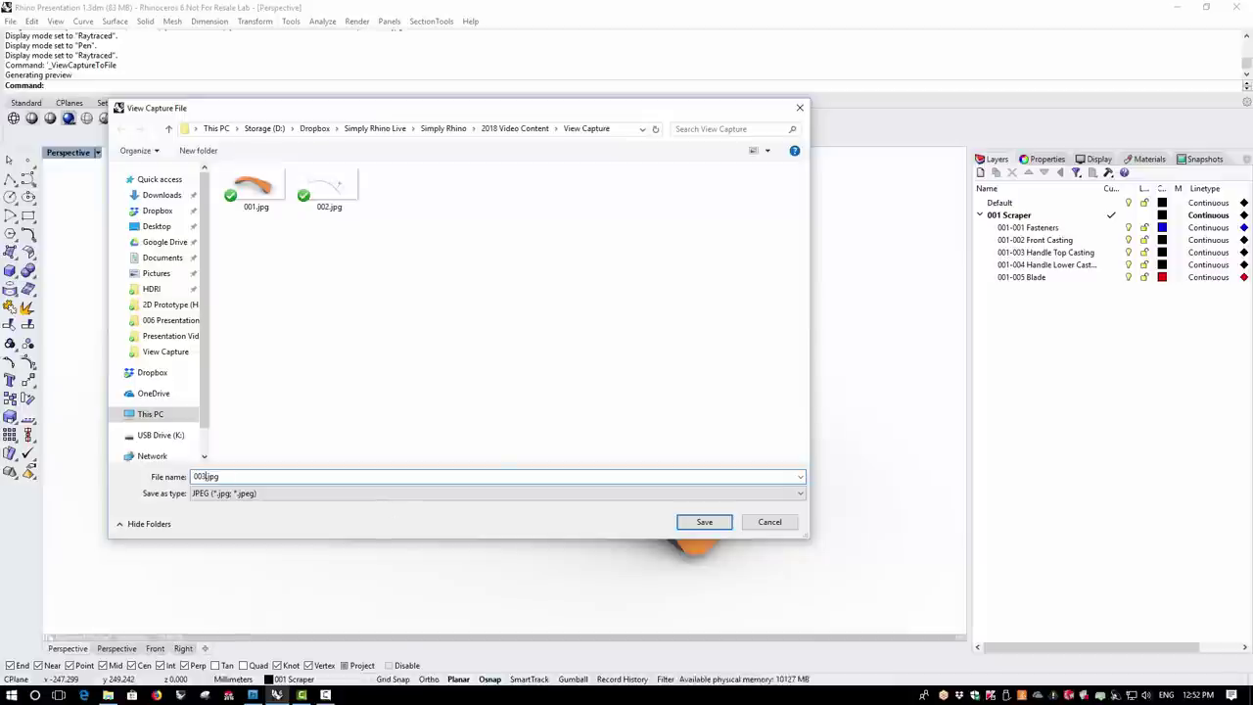
pyautogui.click(707, 525)
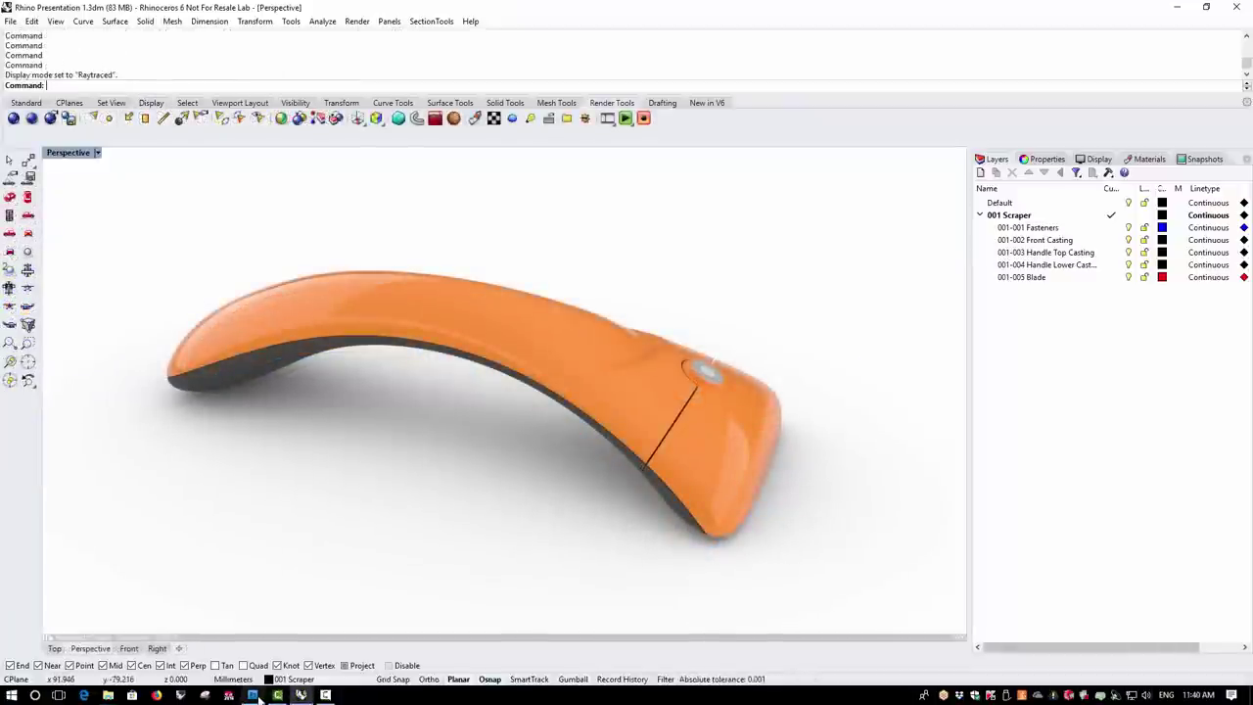
# - Switch to Photoshop and open the raytraced capture 003.jpg for viewing
pyautogui.click(252, 696)
pyautogui.click(39, 11)
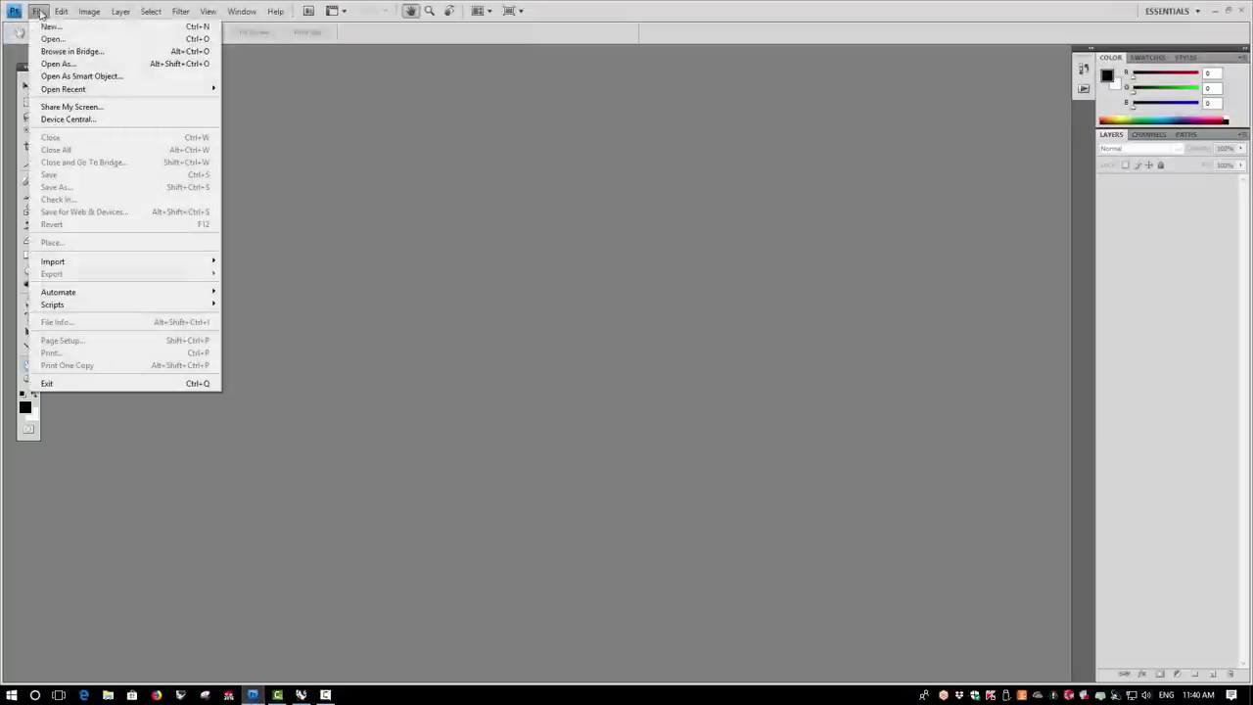
pyautogui.click(49, 39)
pyautogui.click(679, 189)
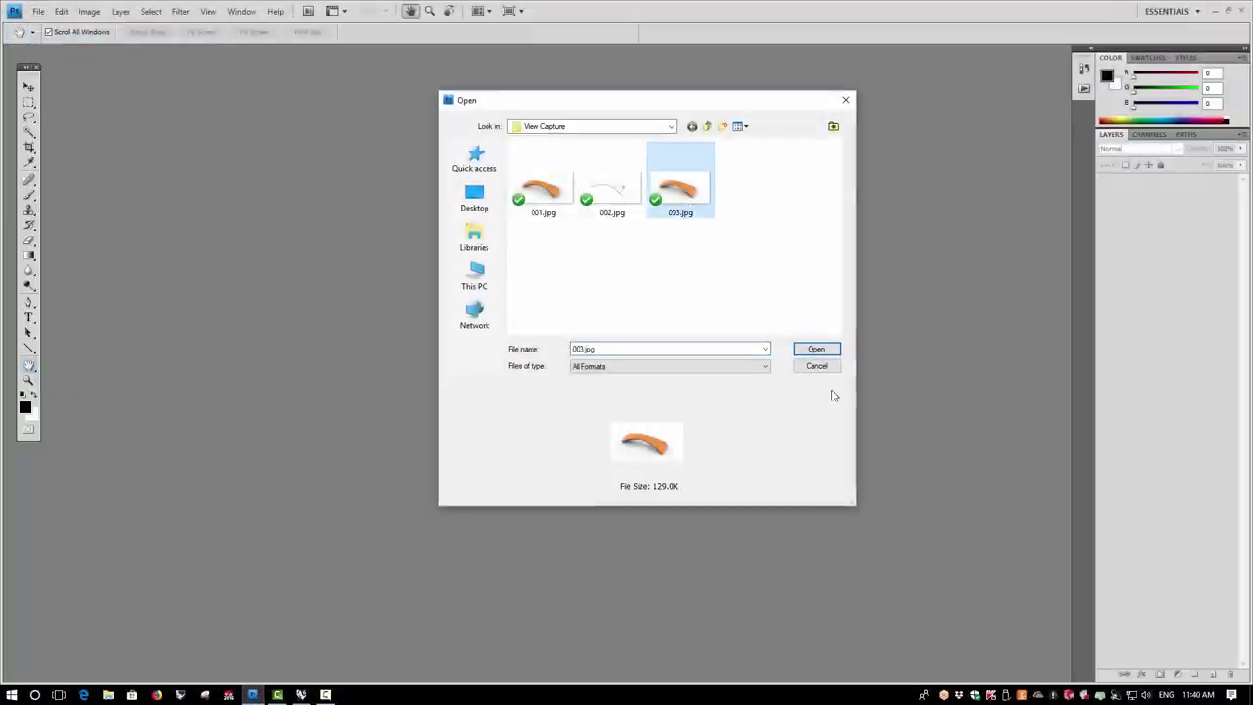
pyautogui.click(818, 351)
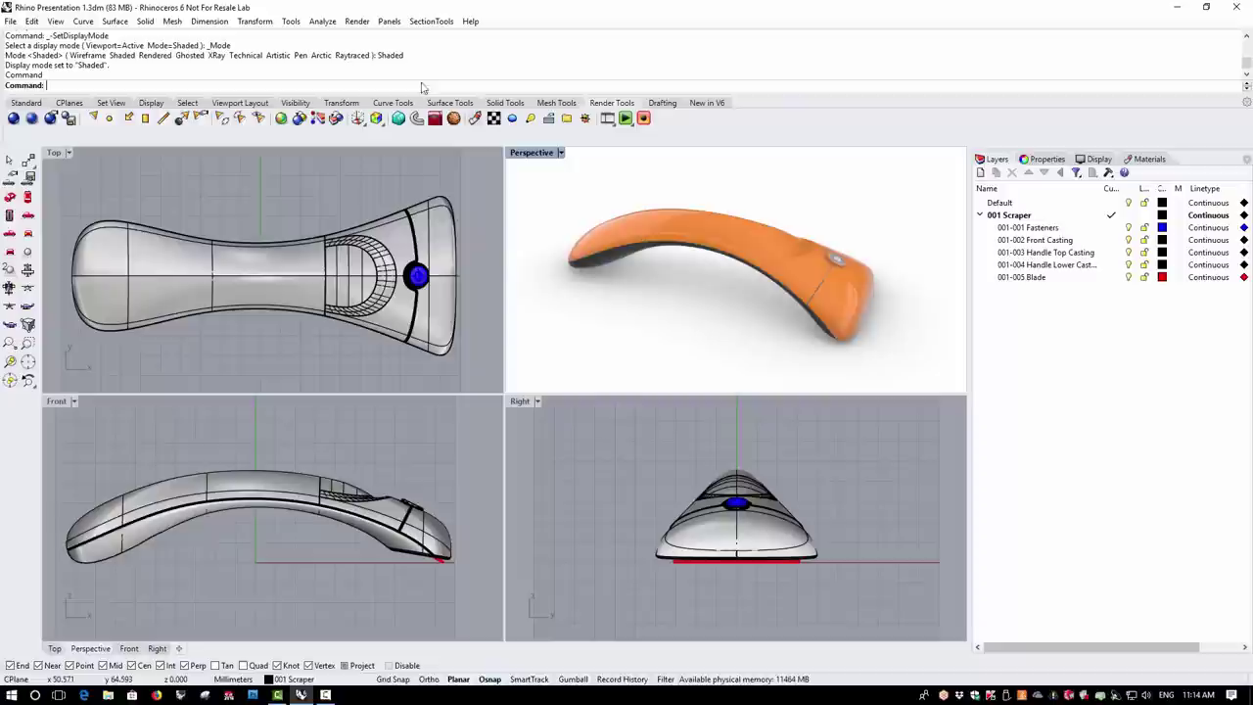
# - In Rhino, show the Snapshots panel and dock it alongside Layers, Properties, Display and Materials
pyautogui.click(389, 21)
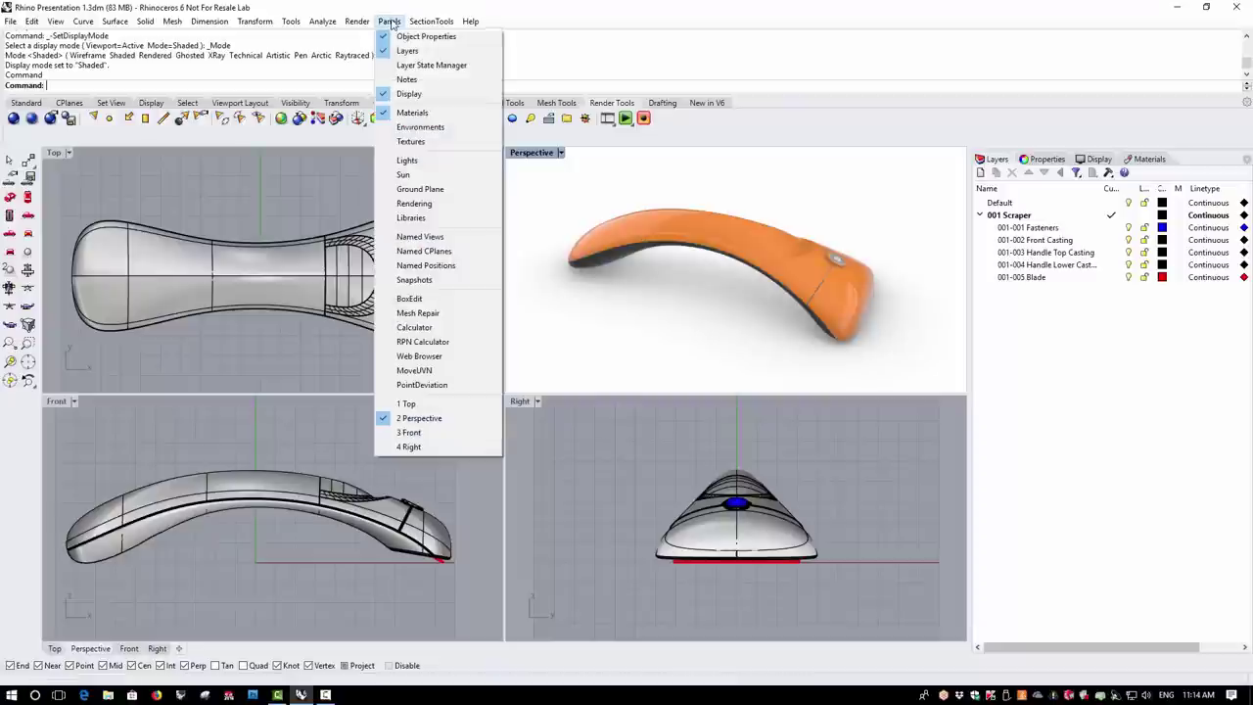
pyautogui.click(467, 280)
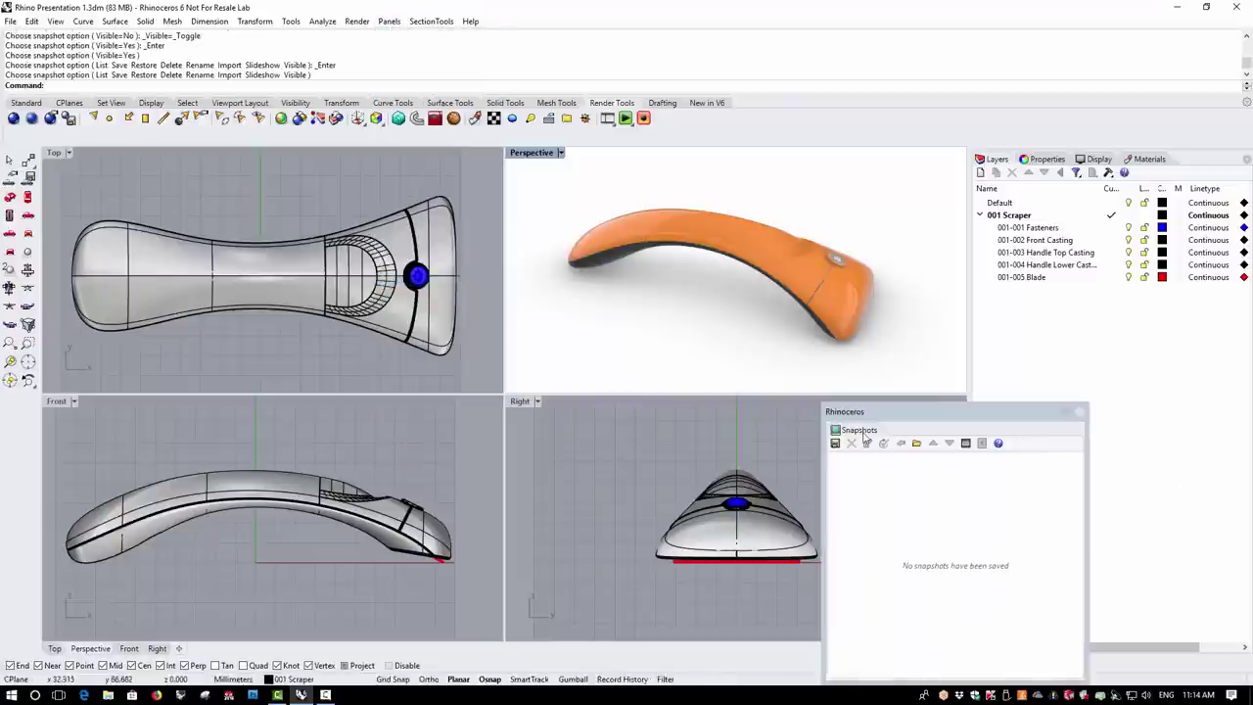
pyautogui.moveTo(861, 431); pyautogui.dragTo(1211, 164)
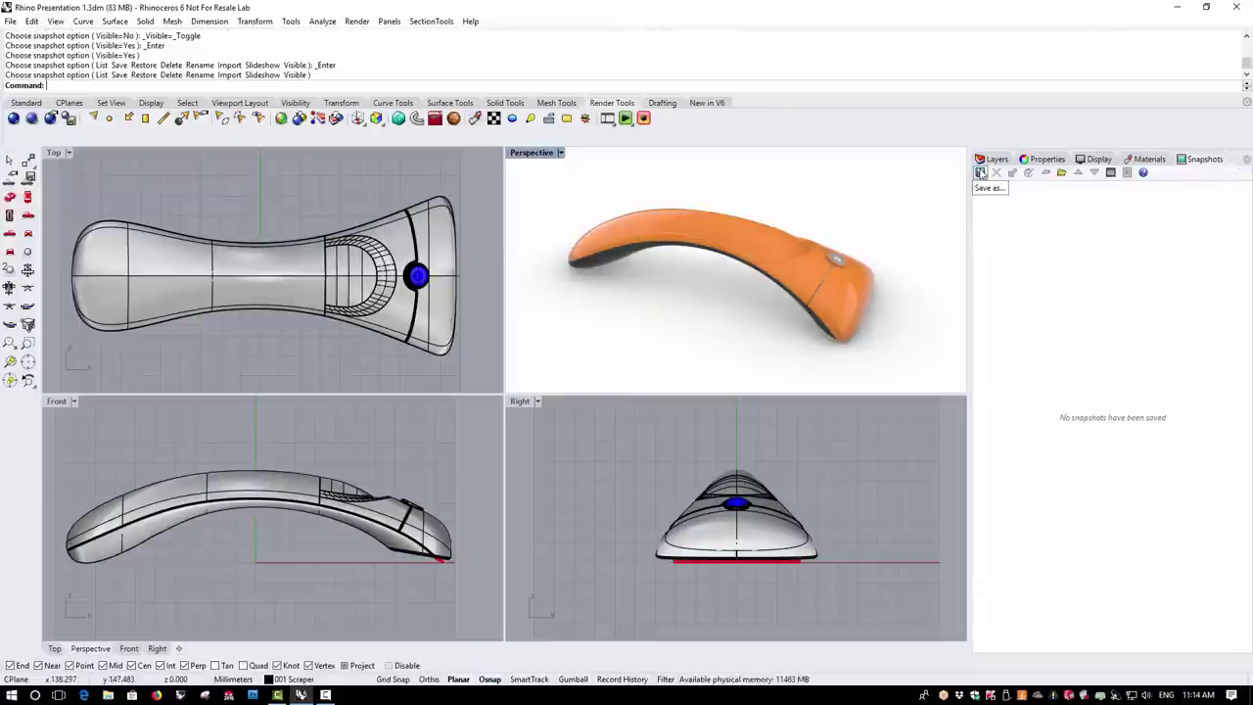
# - Save the current model state as Snapshot 01 with all snapshot categories included
pyautogui.click(979, 173)
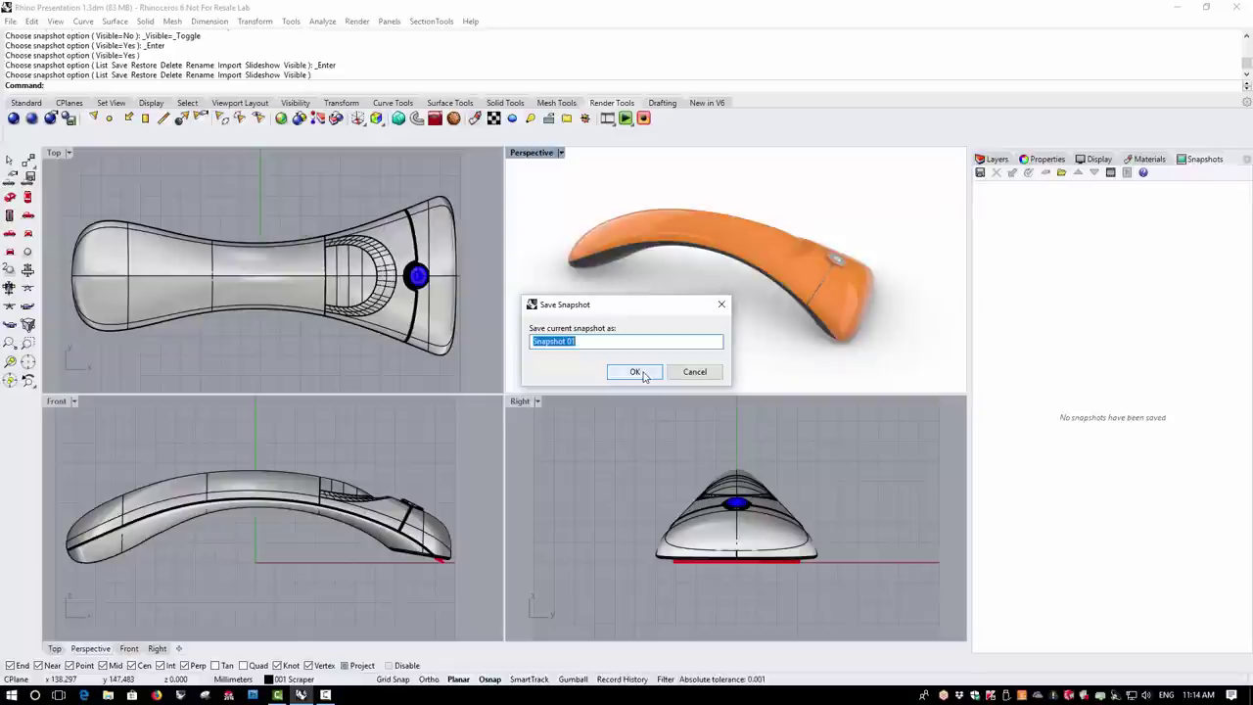
pyautogui.click(635, 372)
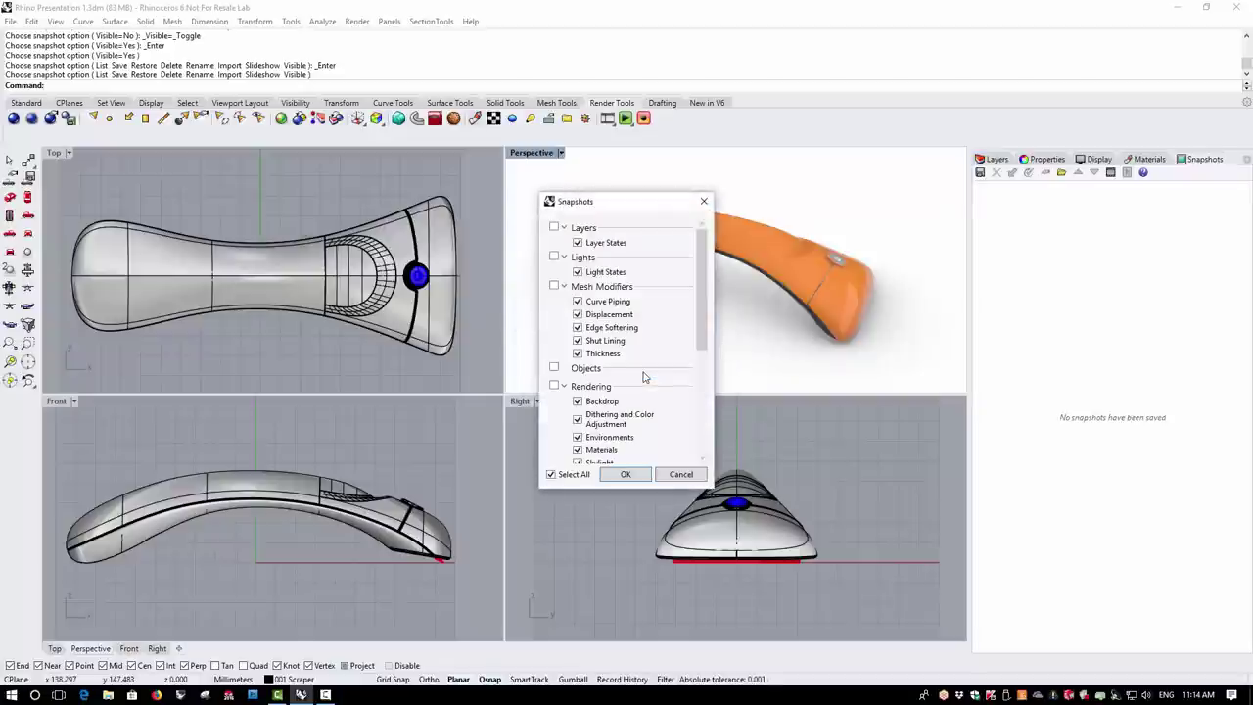
pyautogui.moveTo(705, 279); pyautogui.dragTo(696, 241)
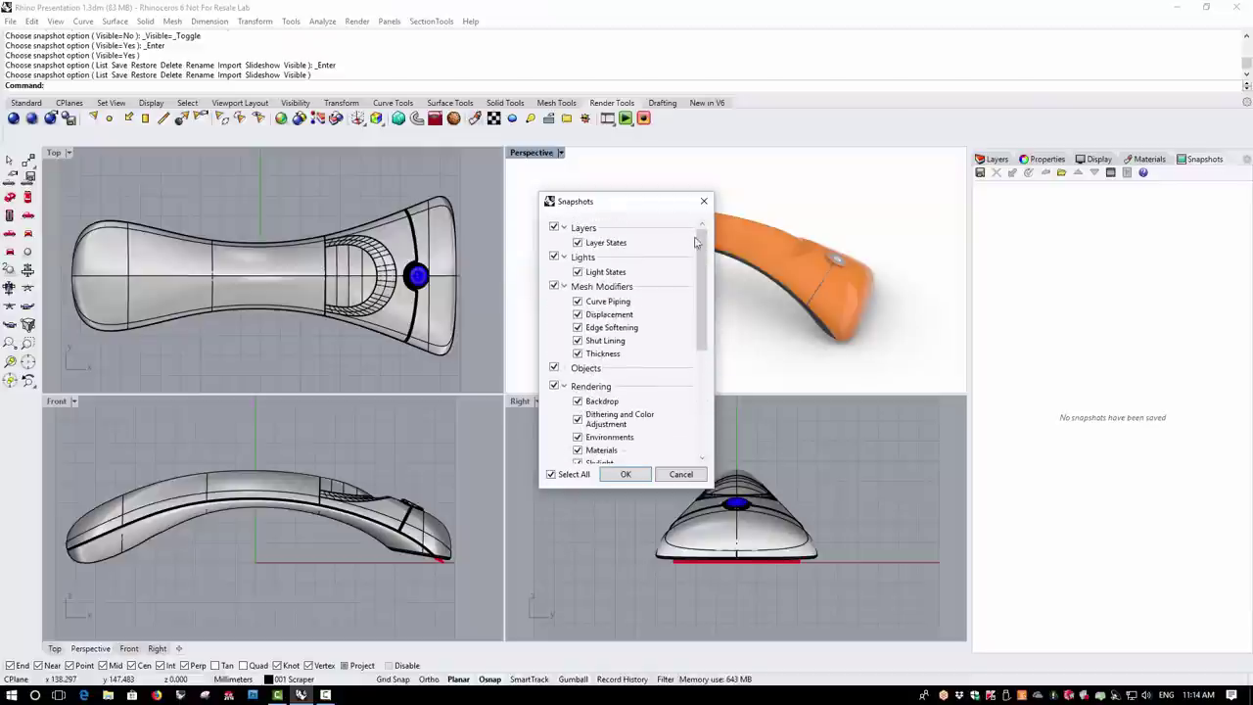
pyautogui.click(627, 474)
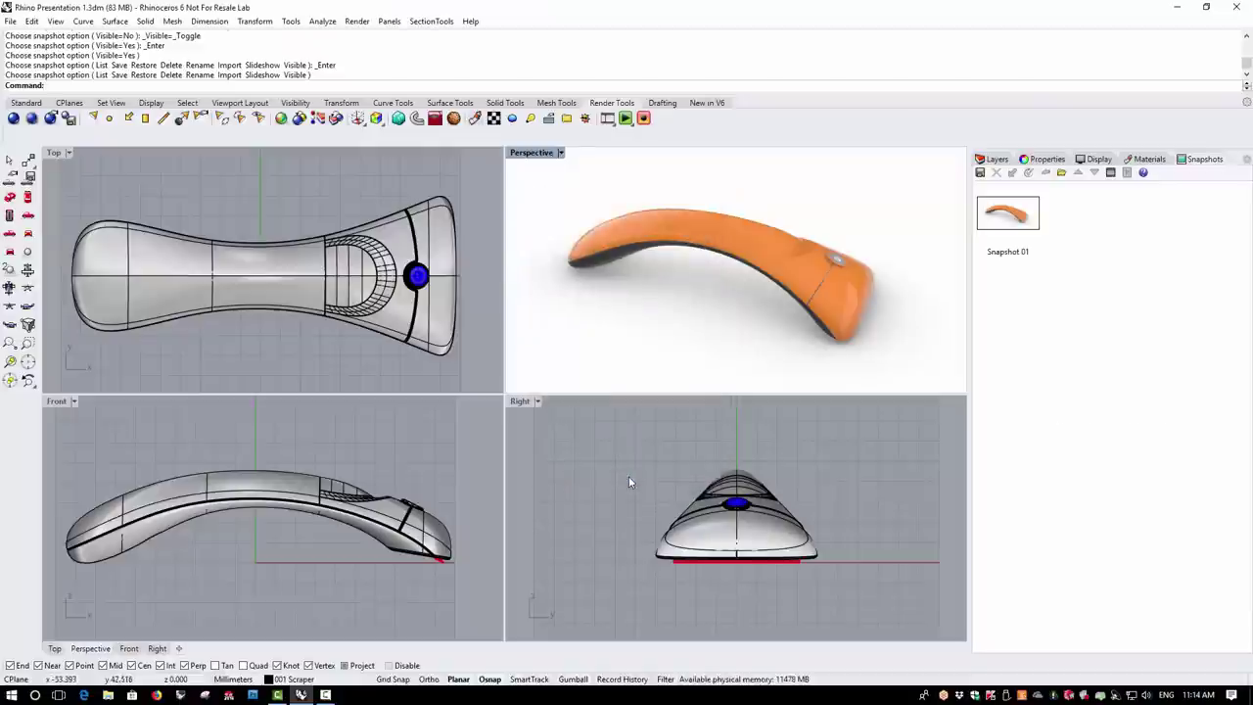
# - In a maximized Front view, move the angled fastener out of the scraper head, up and clear of the casting
pyautogui.click(628, 476)
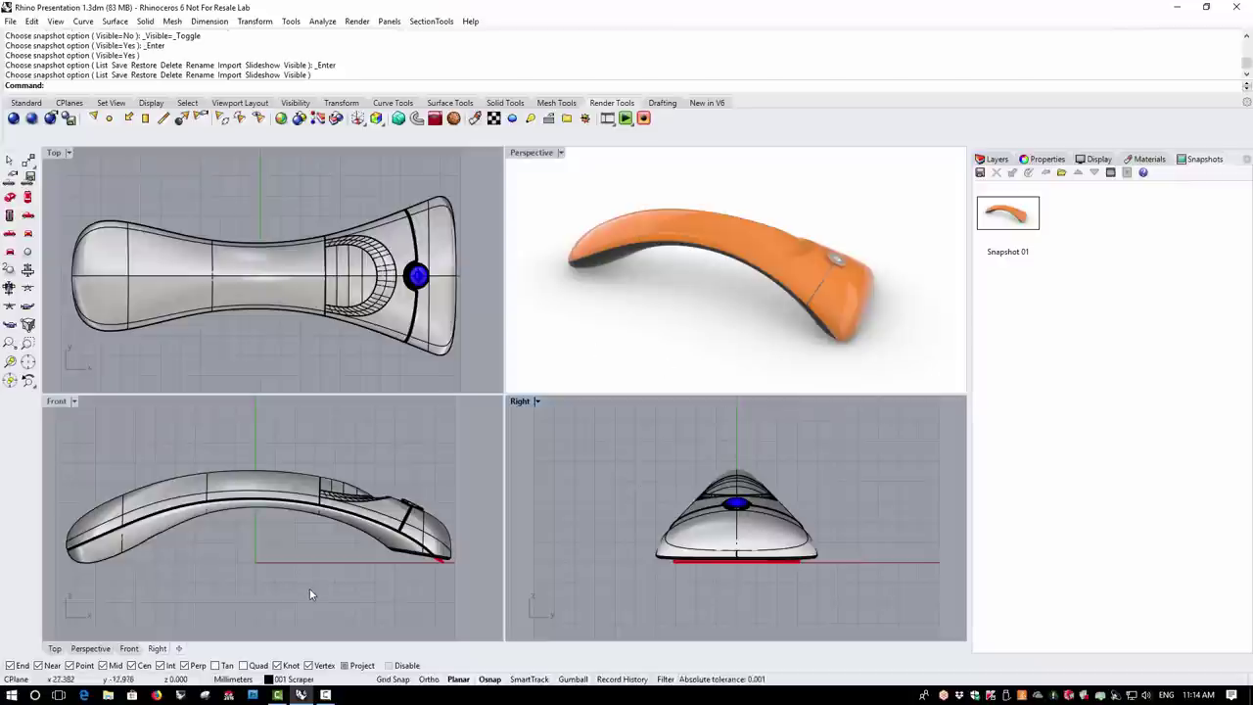
pyautogui.doubleClick(55, 401)
pyautogui.scroll(4, 853, 369)
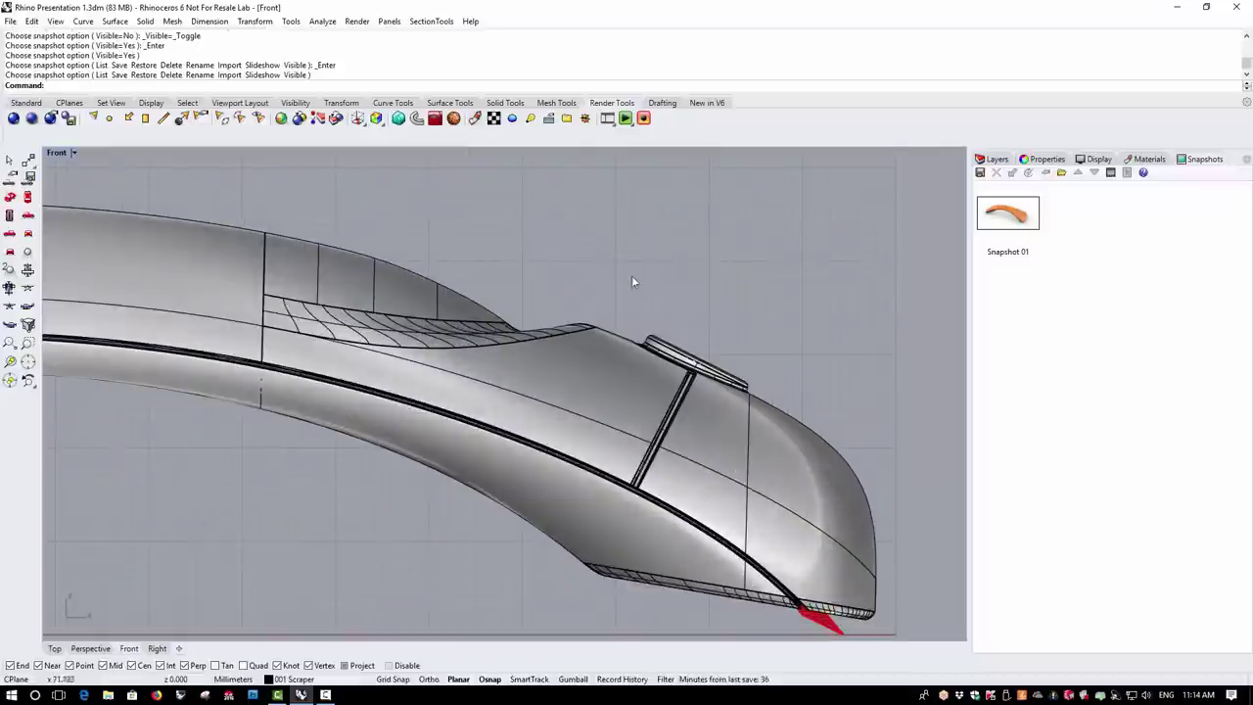
pyautogui.moveTo(557, 247); pyautogui.dragTo(776, 622)
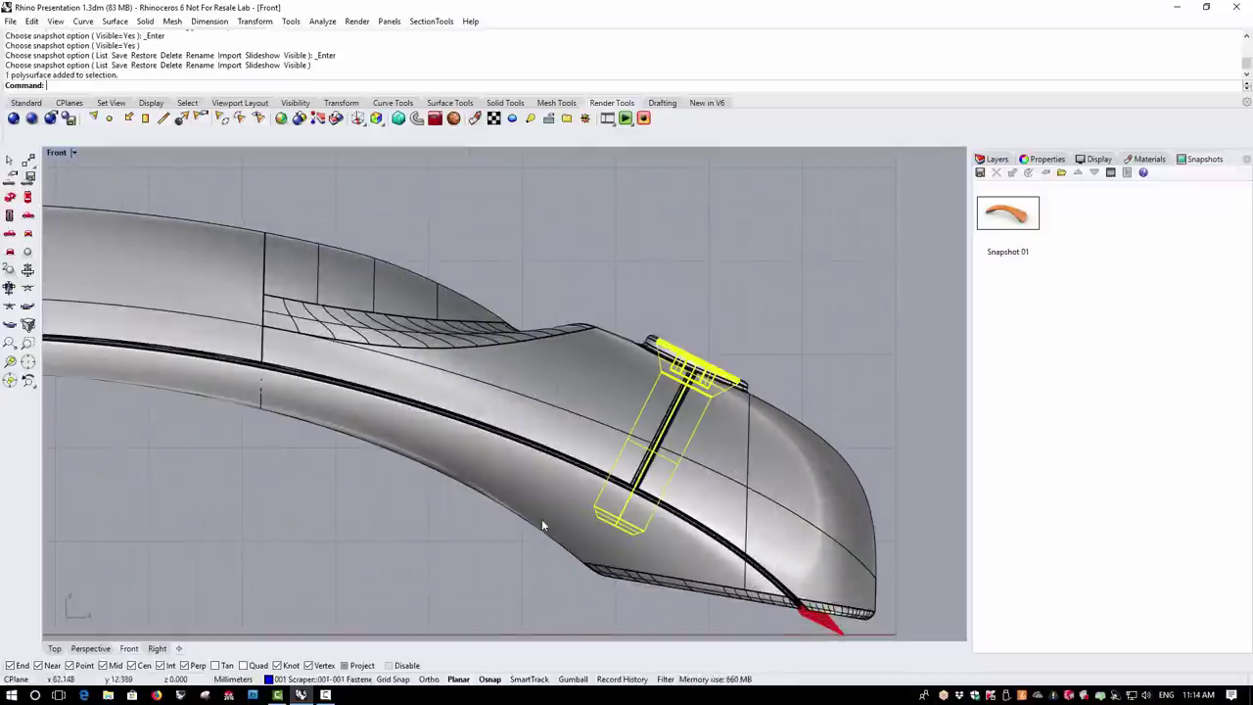
pyautogui.scroll(-3, 542, 512)
pyautogui.scroll(1, 660, 495)
pyautogui.click(255, 21)
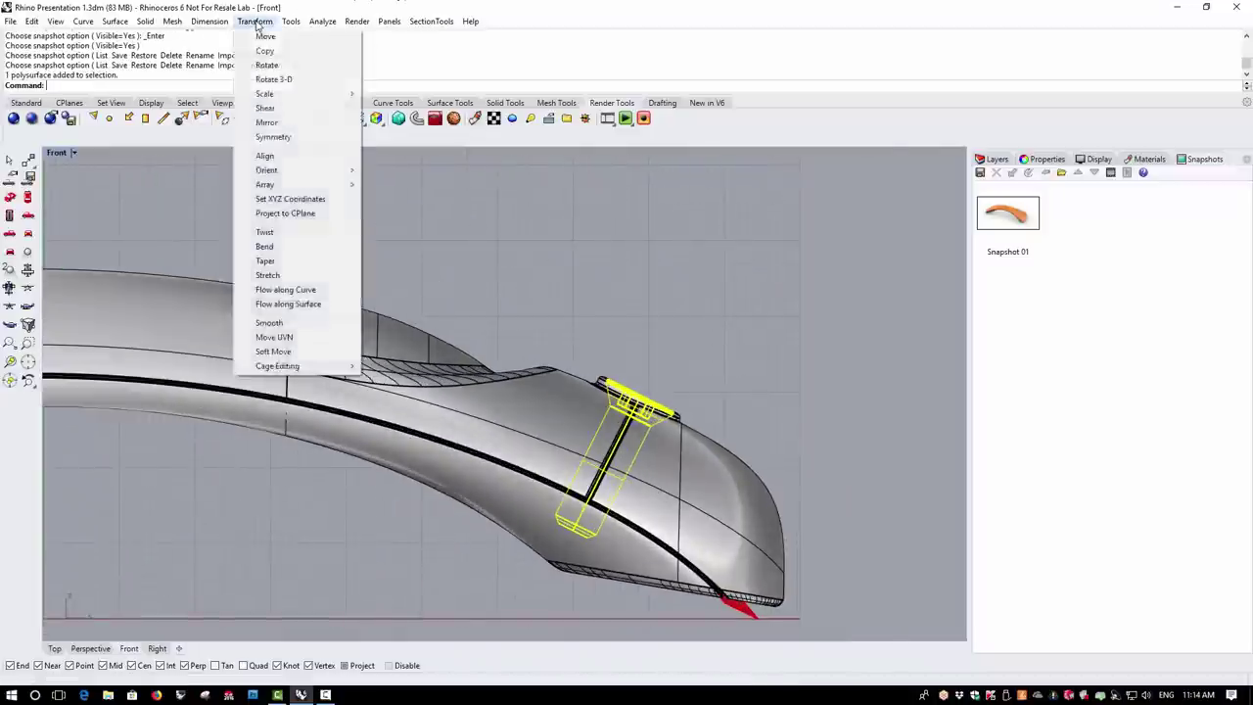
pyautogui.click(261, 36)
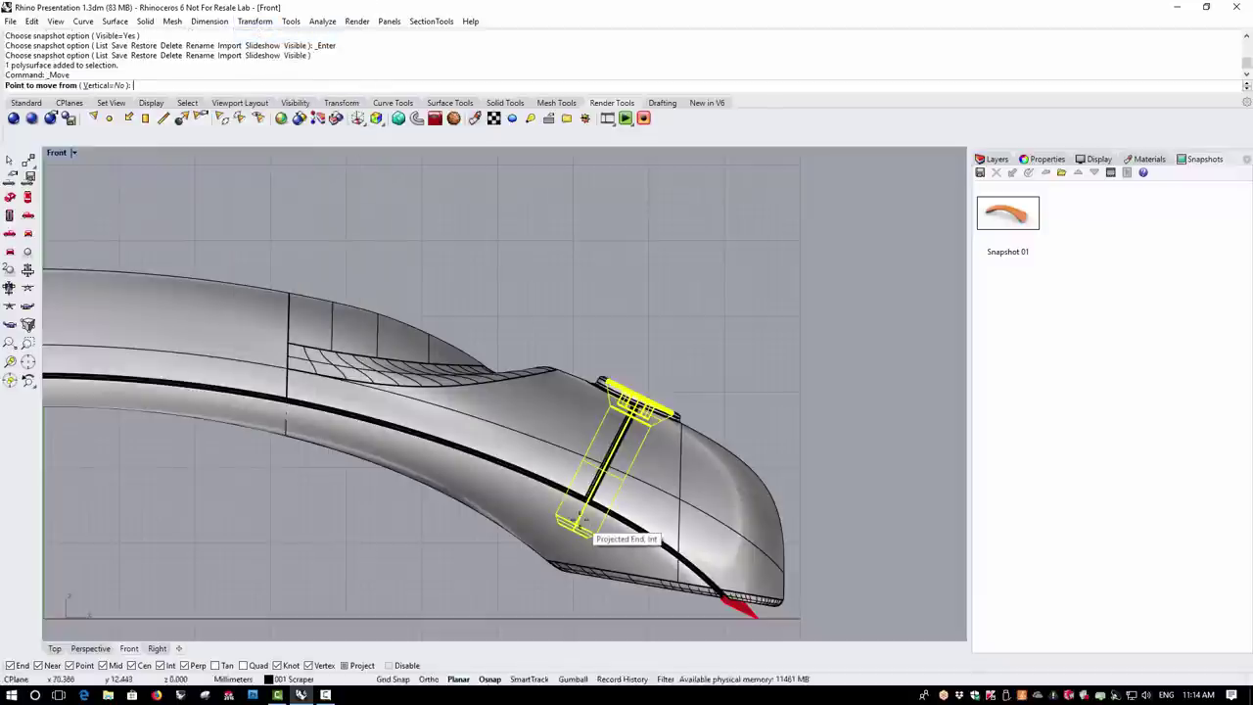
pyautogui.click(579, 529)
pyautogui.scroll(4, 580, 526)
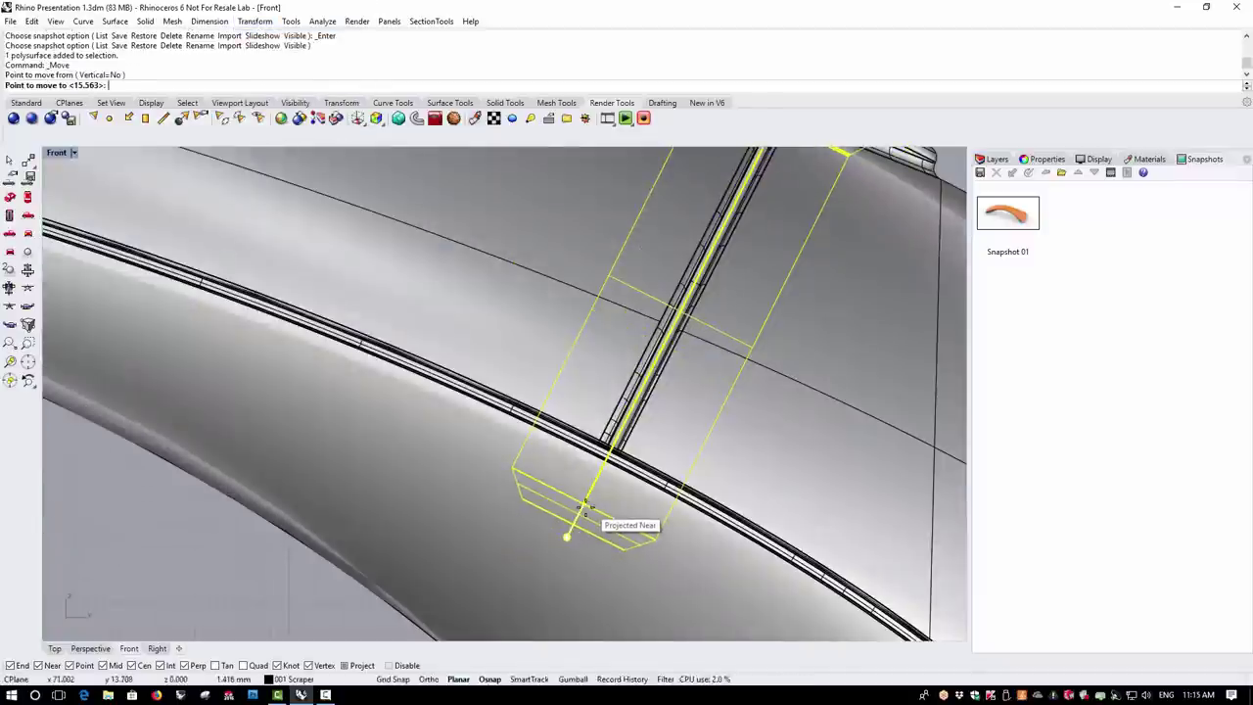
pyautogui.scroll(-5, 580, 517)
pyautogui.scroll(-2, 580, 514)
pyautogui.click(669, 339)
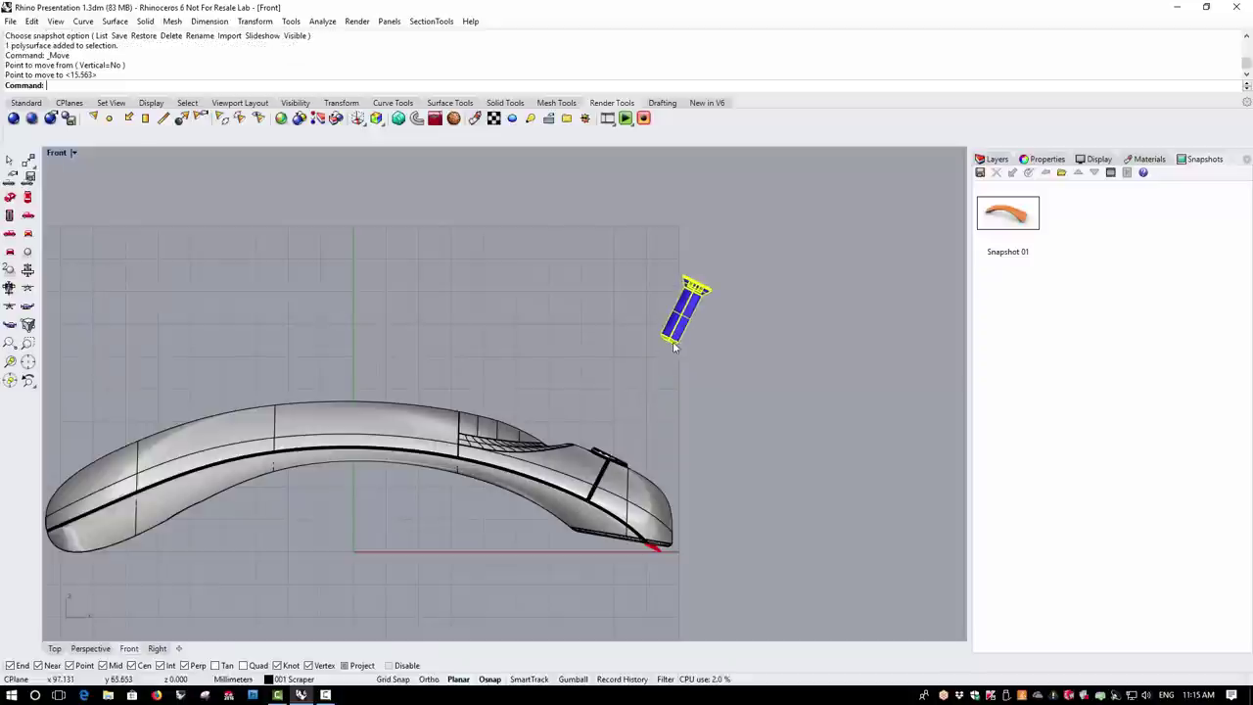
# - Move the front casting up off the blade end to just below the raised fastener, and return to the four-view layout
pyautogui.scroll(5, 576, 476)
pyautogui.click(581, 457)
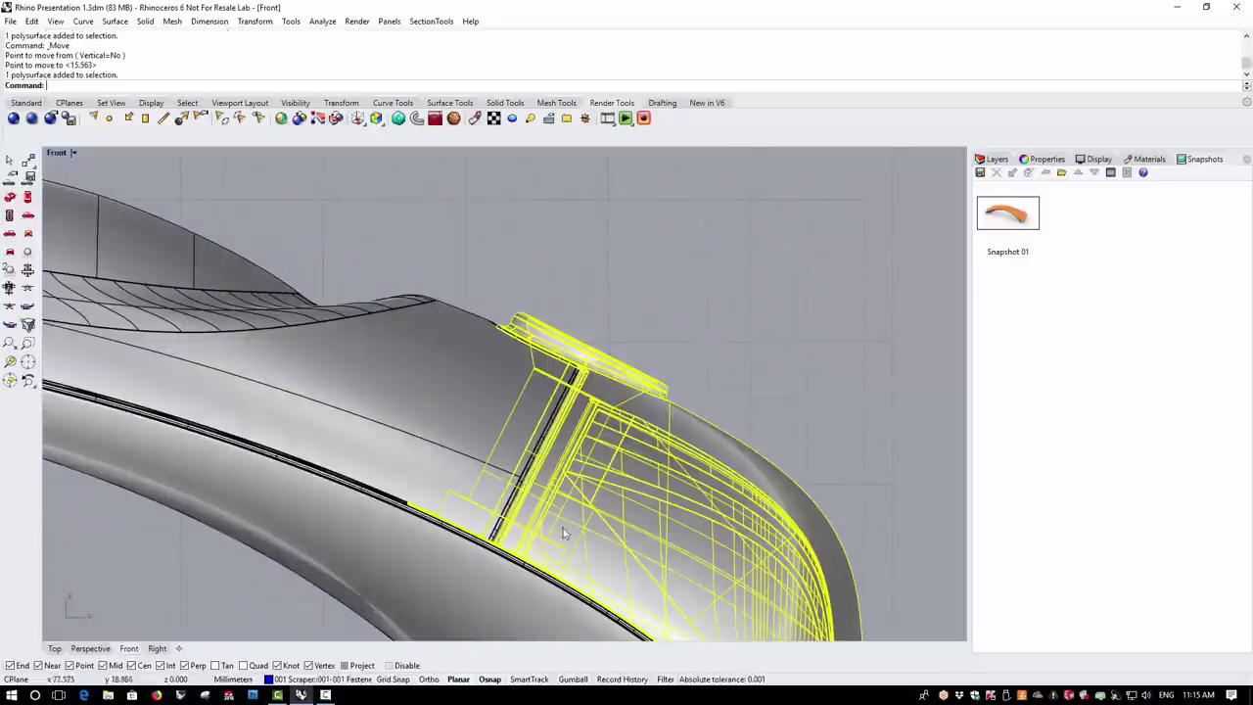
pyautogui.scroll(-5, 508, 481)
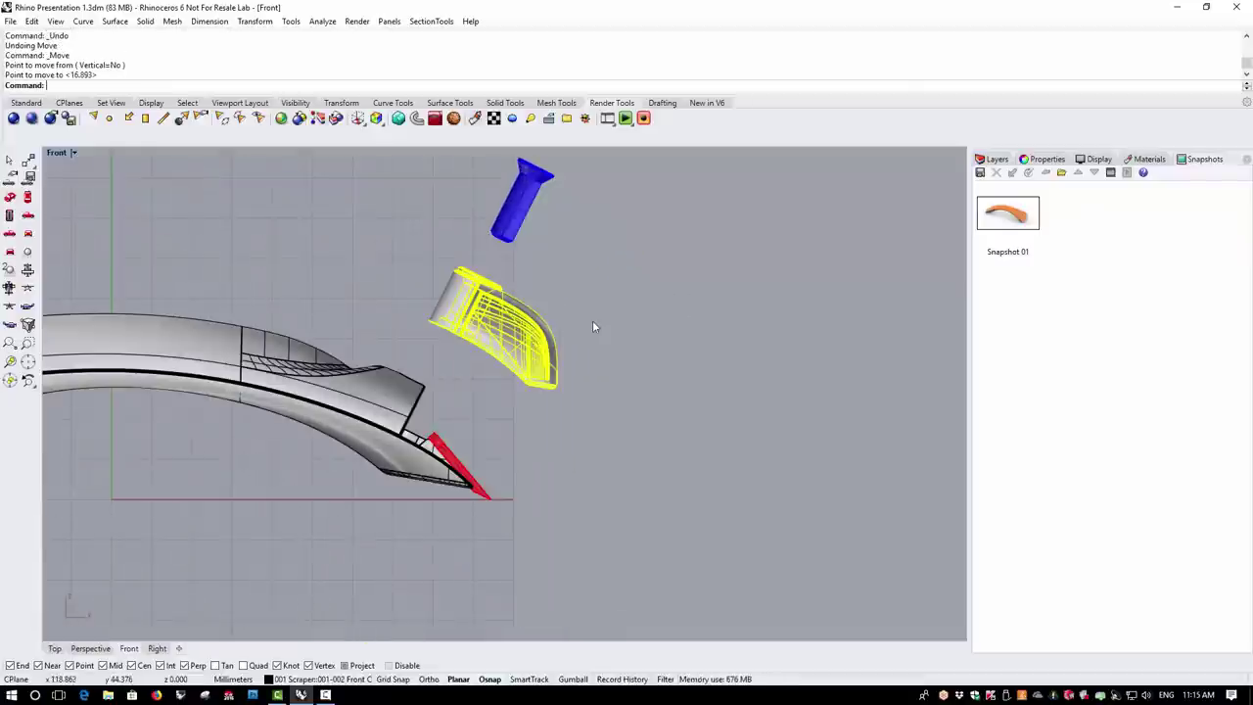
pyautogui.press('Escape')
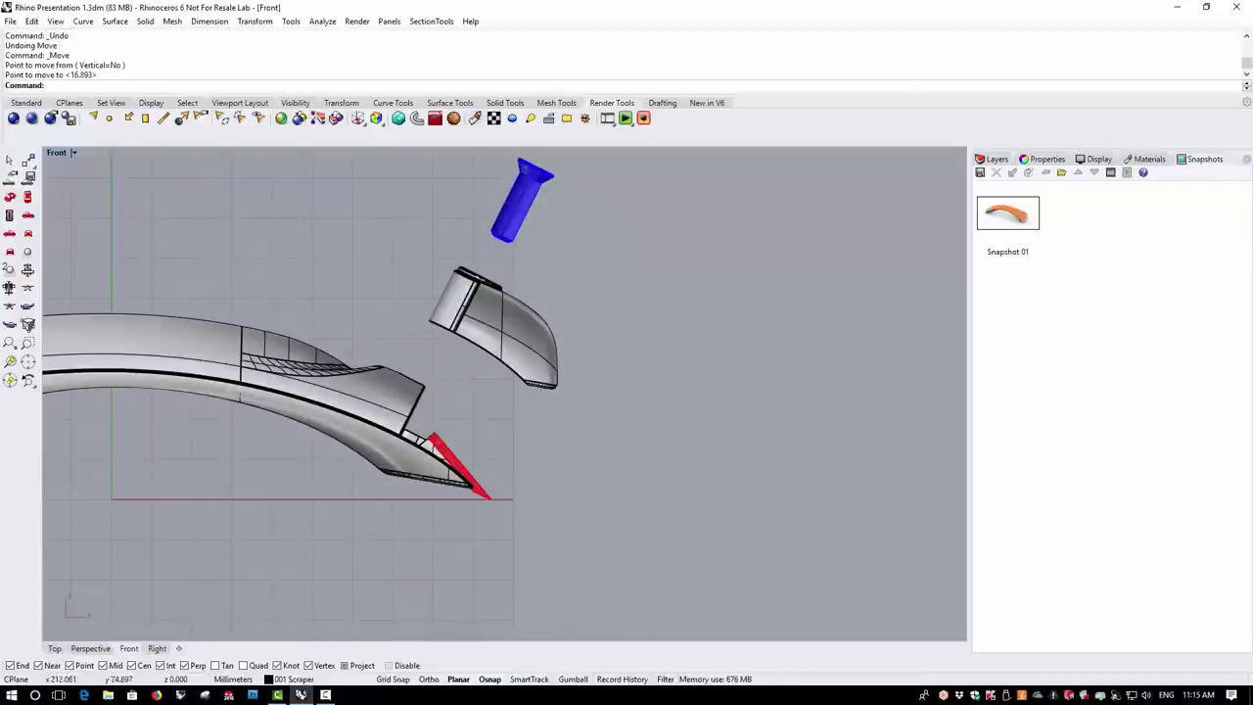
pyautogui.doubleClick(56, 152)
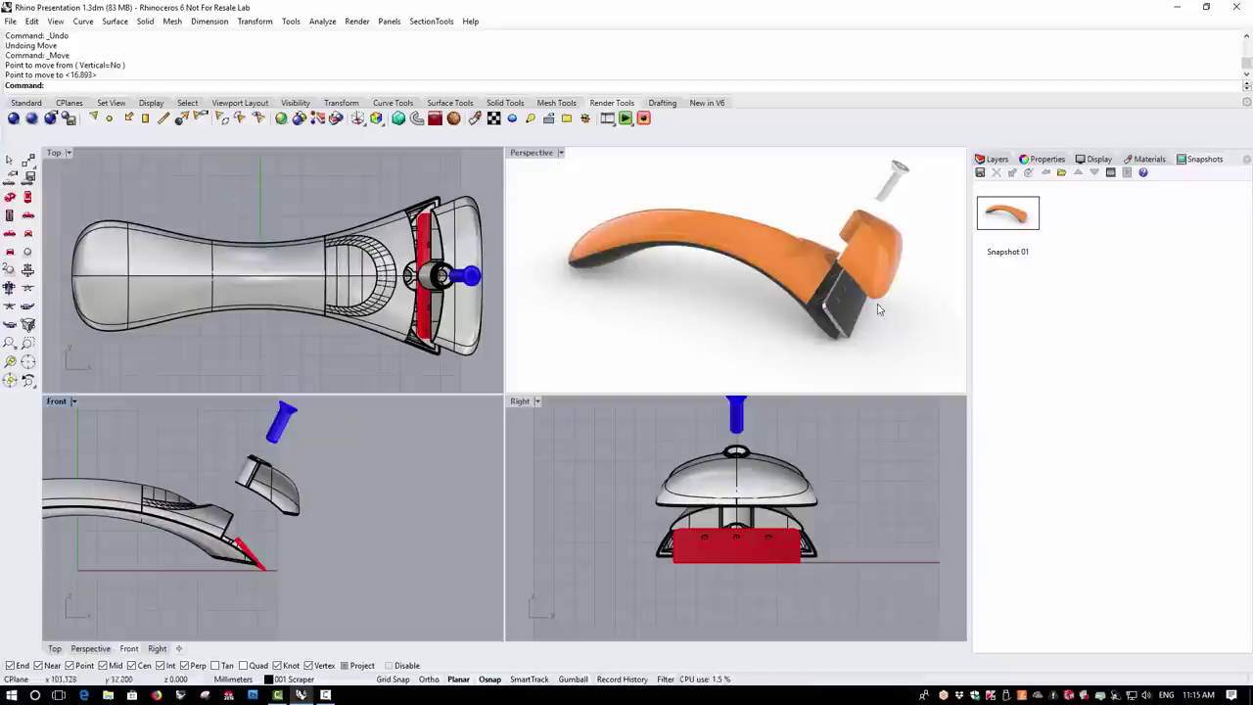
# - Orbit the Perspective view to the blade end and apply Blue Gloss Paint to the handle top casting and front casting
pyautogui.moveTo(878, 310); pyautogui.dragTo(655, 300, button='right')
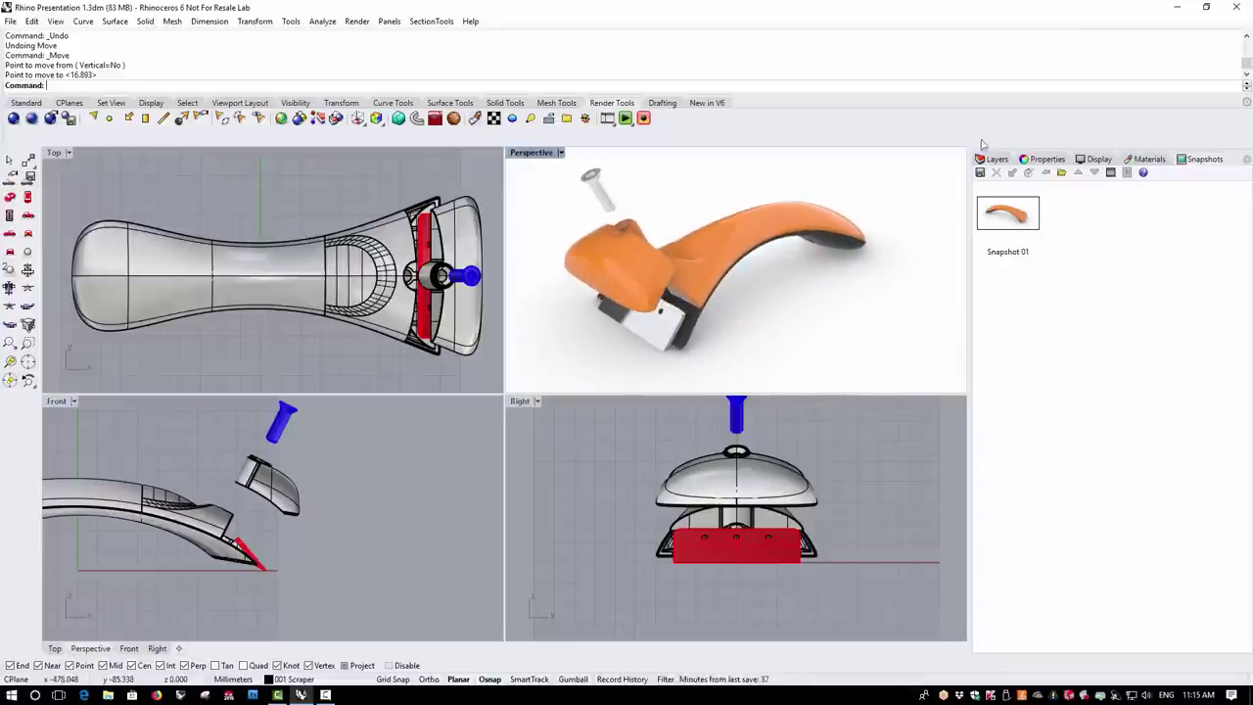
pyautogui.click(1146, 159)
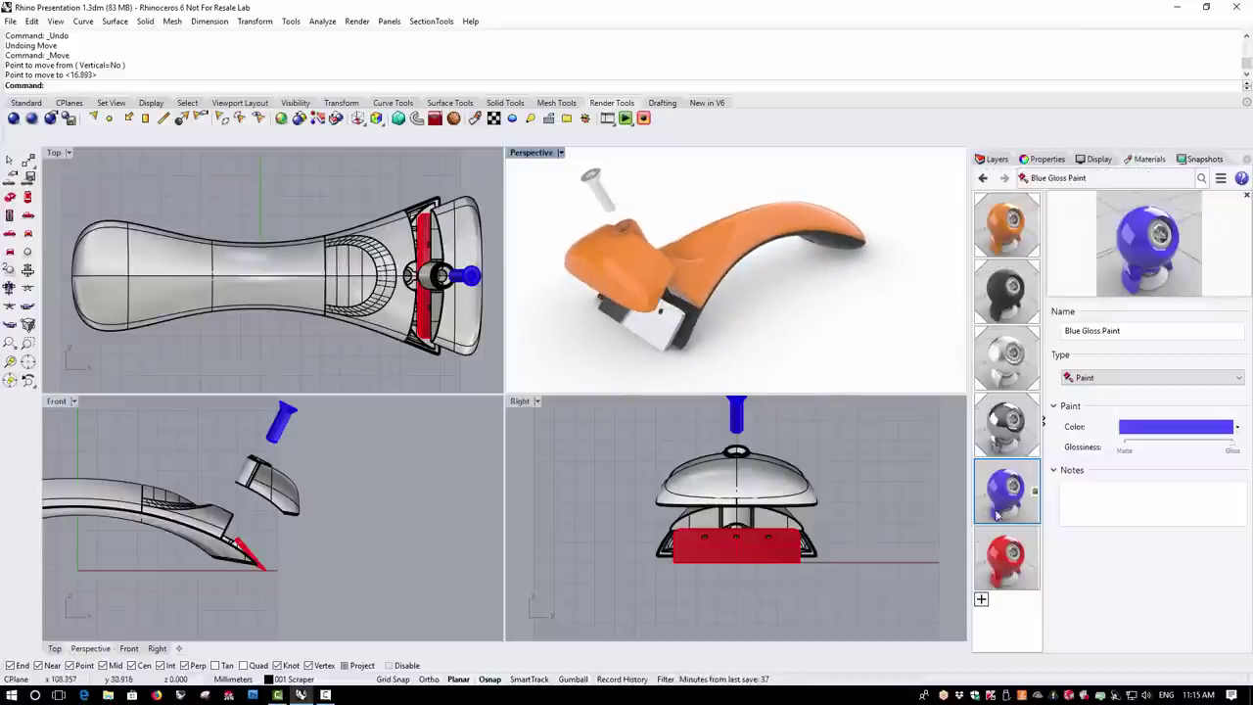
pyautogui.click(751, 266)
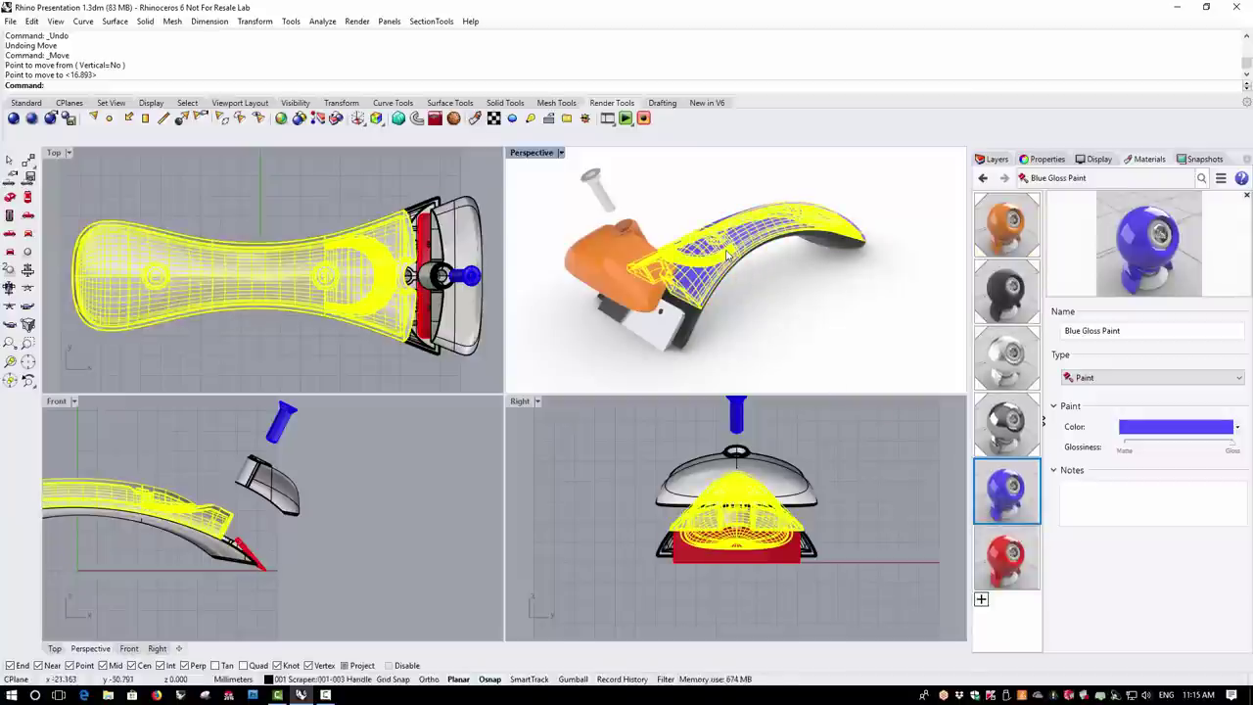
pyautogui.moveTo(1003, 494); pyautogui.dragTo(616, 287)
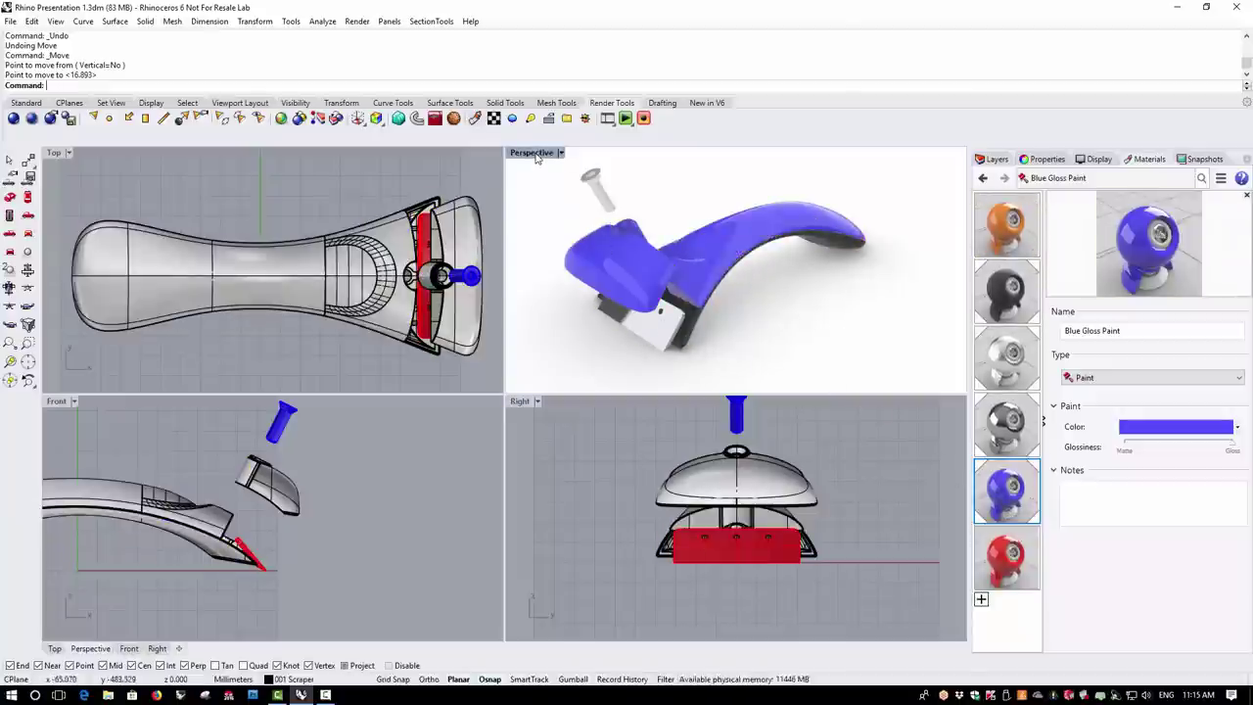
# - Save the exploded blue model state as Snapshot 02
pyautogui.click(628, 121)
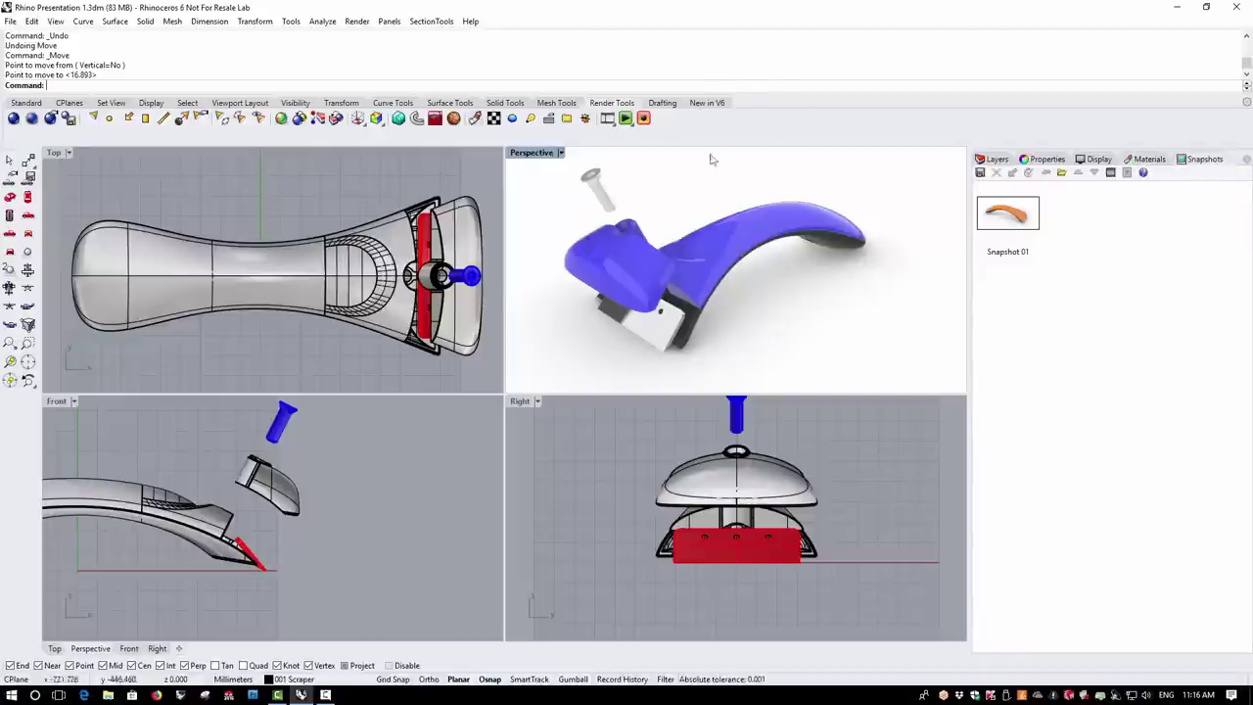
pyautogui.click(980, 175)
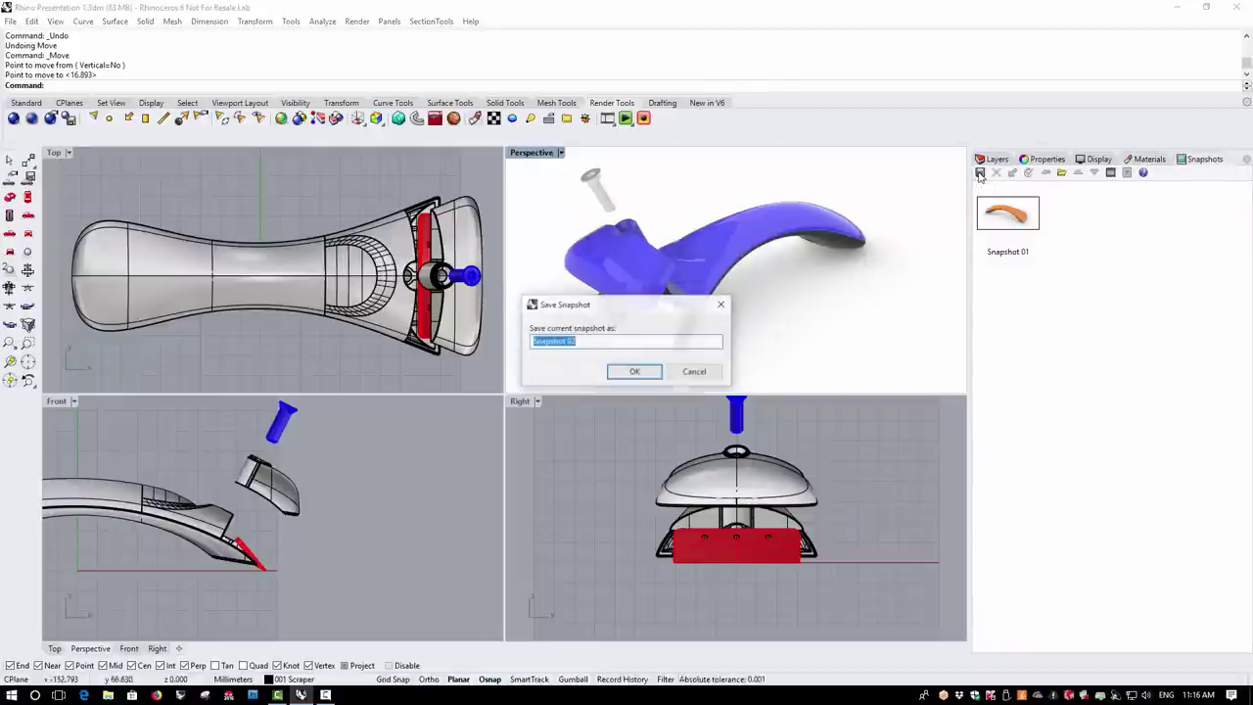
pyautogui.click(627, 377)
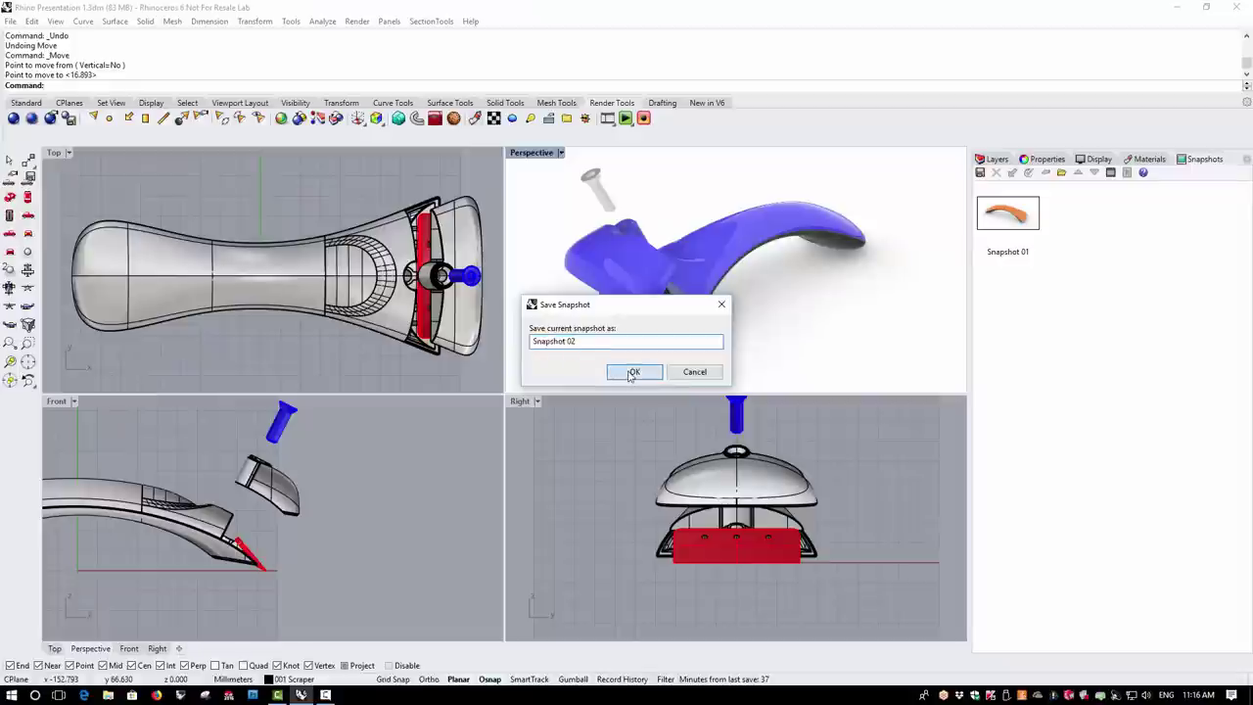
pyautogui.click(627, 474)
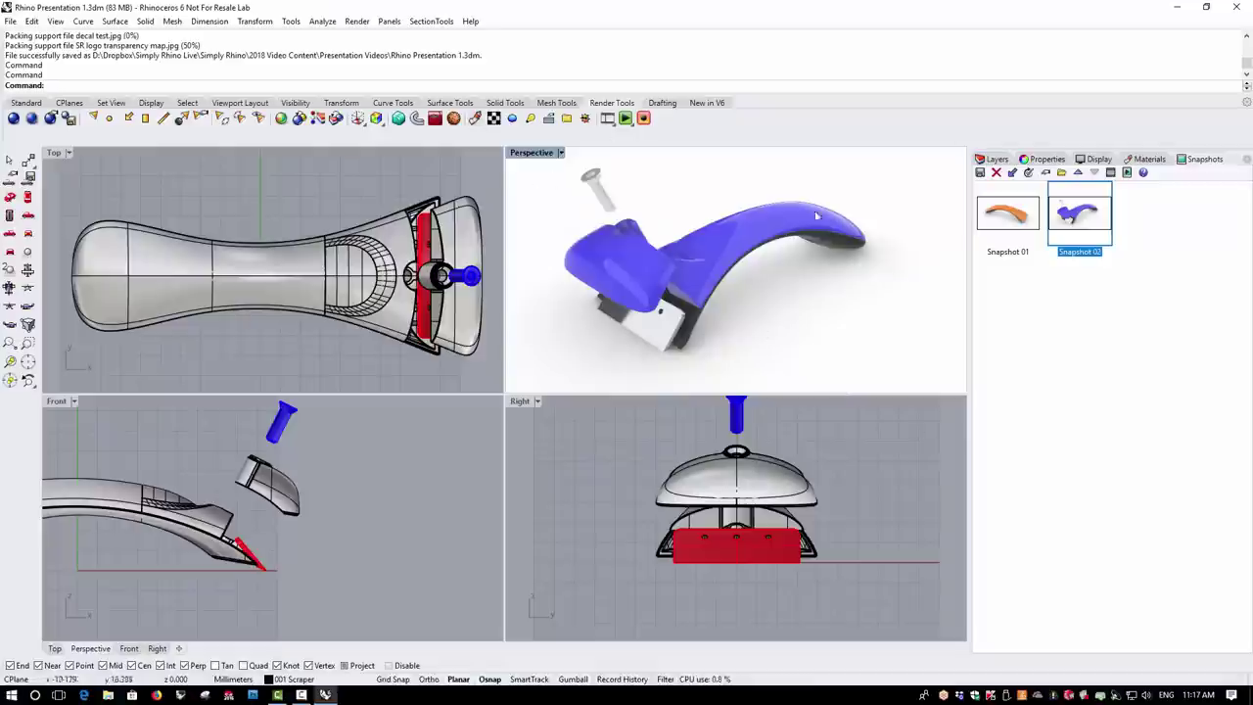
# - Restore Snapshot 01 and Snapshot 02 in turn to compare the two saved model states
pyautogui.doubleClick(1008, 231)
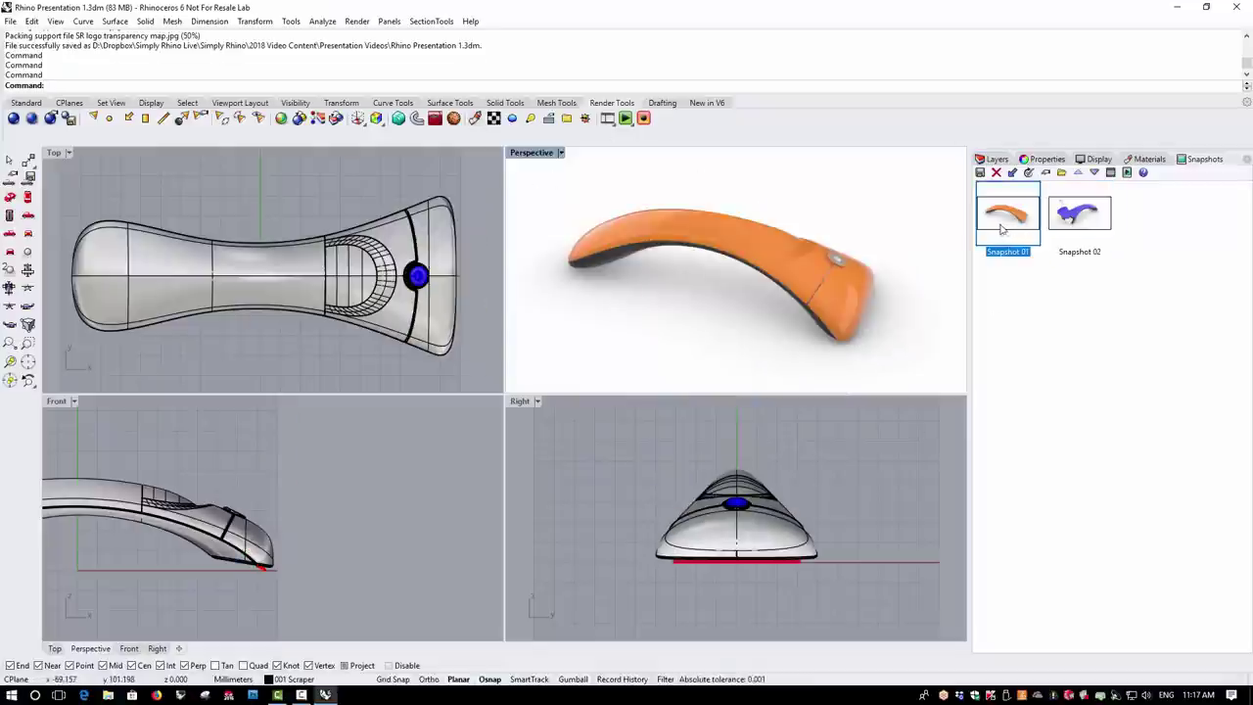
pyautogui.doubleClick(1086, 227)
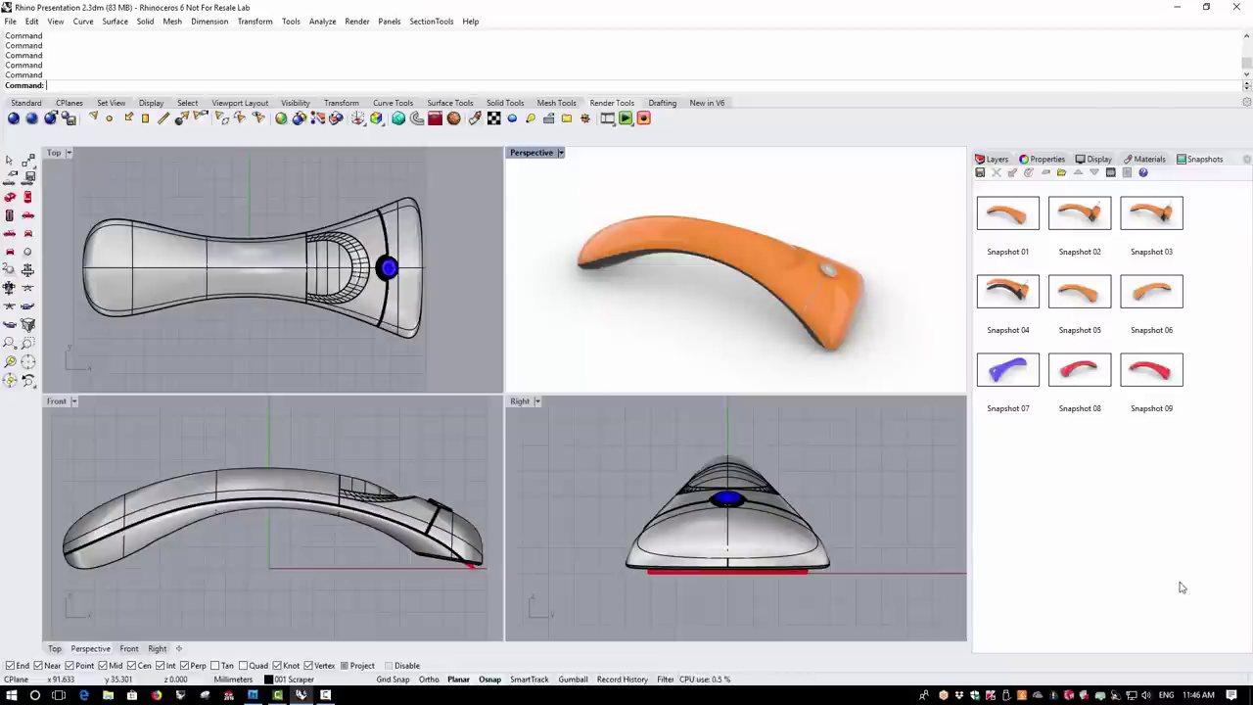
# - Maximize the Perspective view and accept animated snapshot restoration with a constant time of 100 frames and a 1 millisecond delay
pyautogui.doubleClick(530, 152)
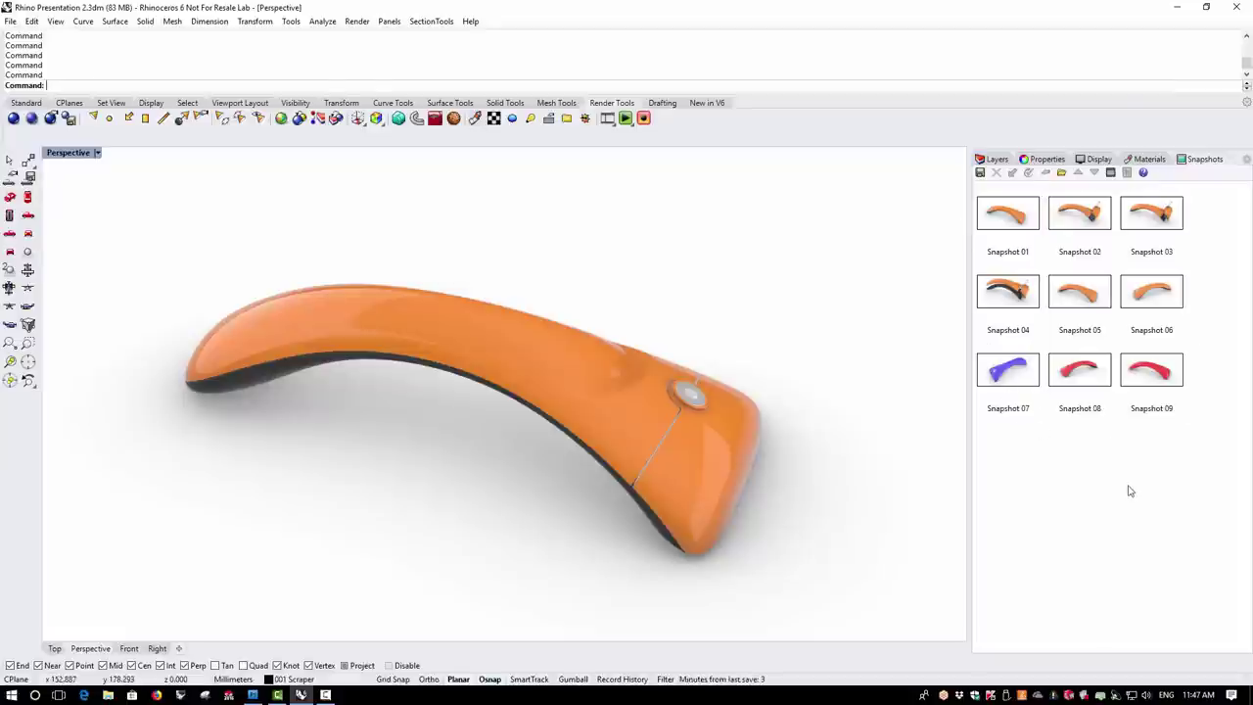
pyautogui.click(1111, 173)
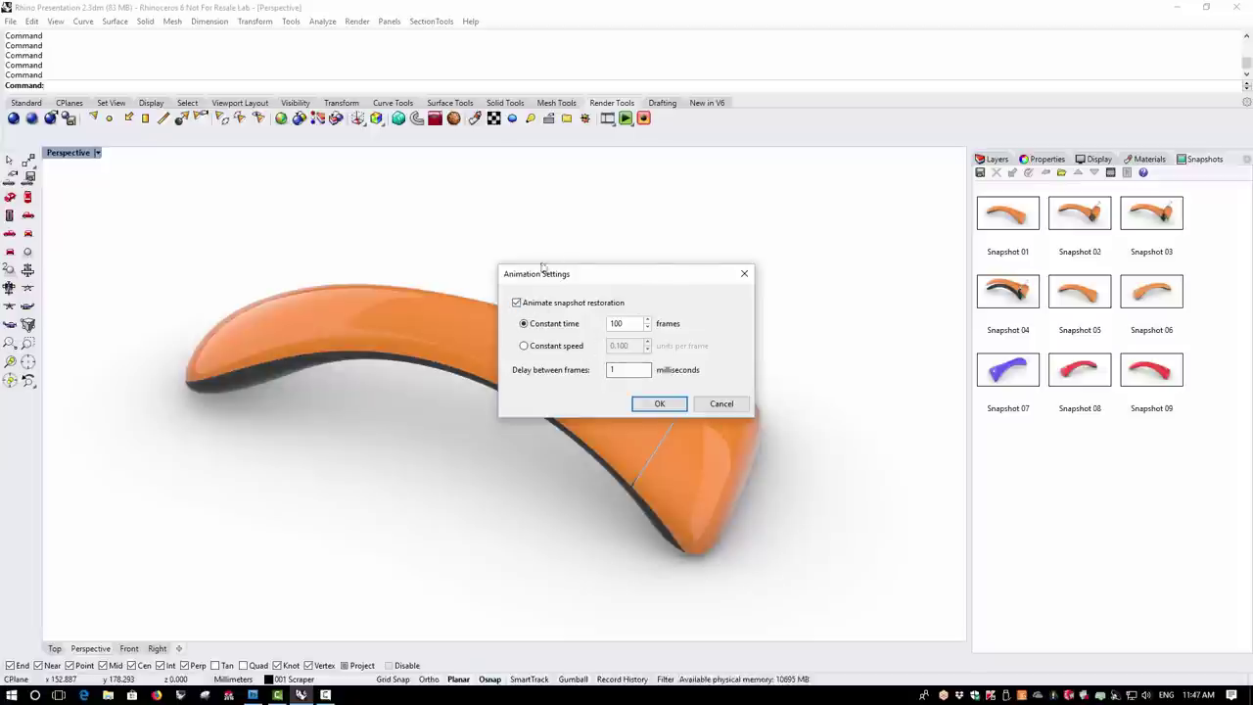
pyautogui.click(660, 404)
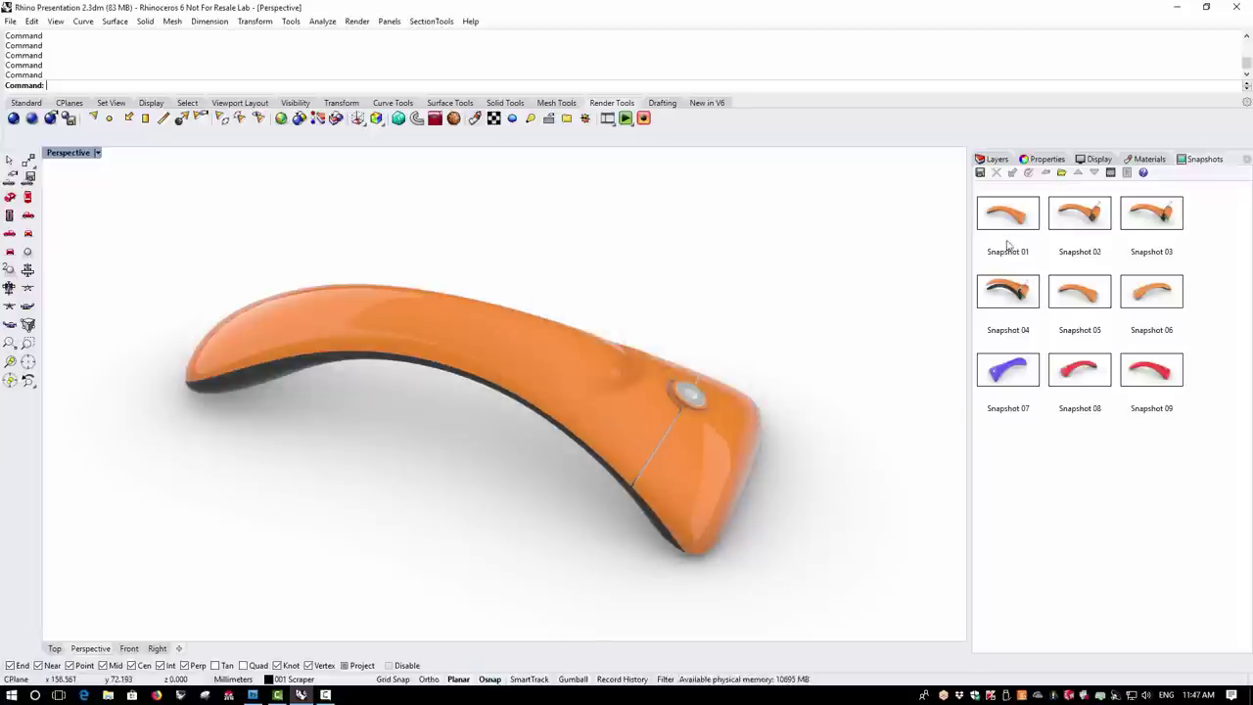
# - Play the animated transitions by restoring Snapshots 02, 03 and 04 in order and returning to Snapshot 01
pyautogui.doubleClick(1074, 228)
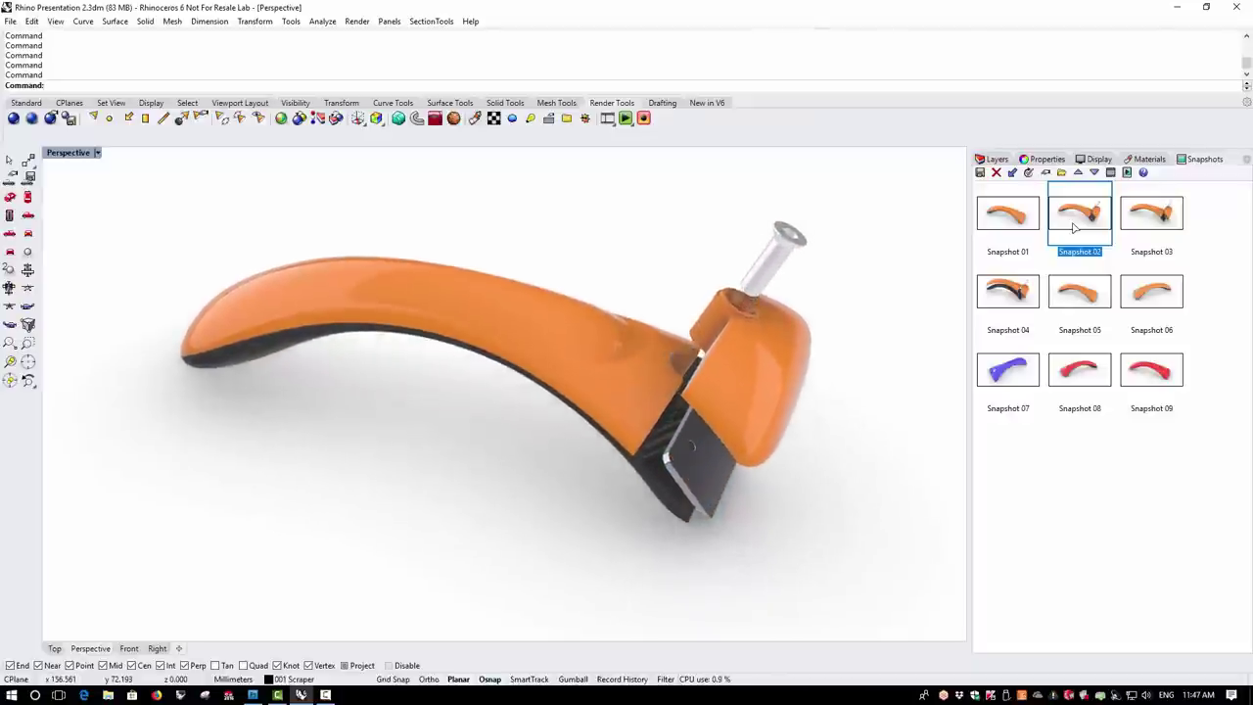
pyautogui.doubleClick(1136, 225)
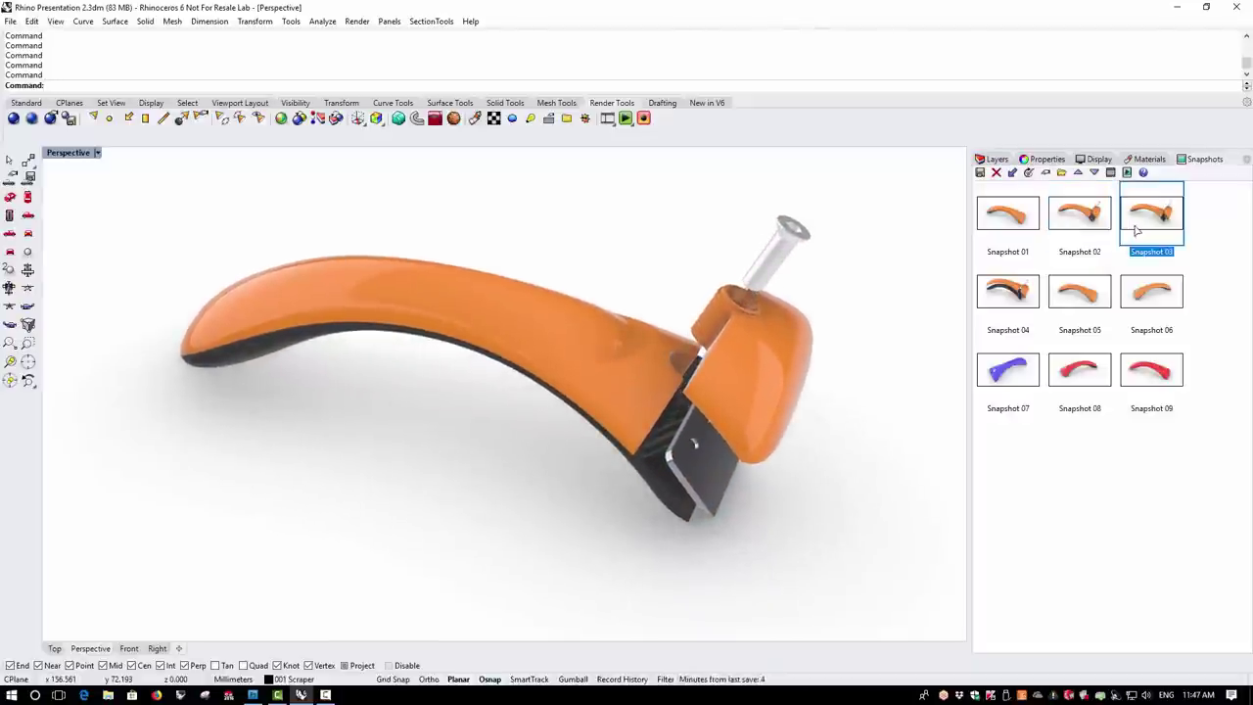
pyautogui.doubleClick(998, 305)
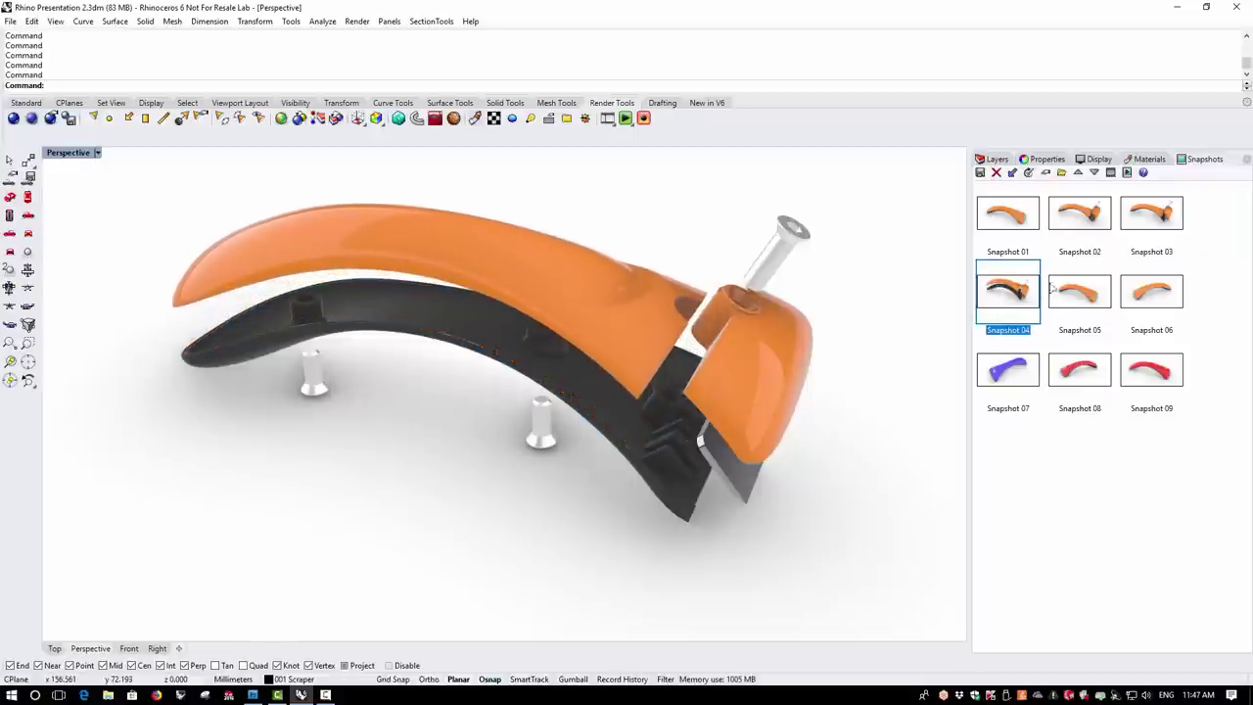
pyautogui.doubleClick(1013, 228)
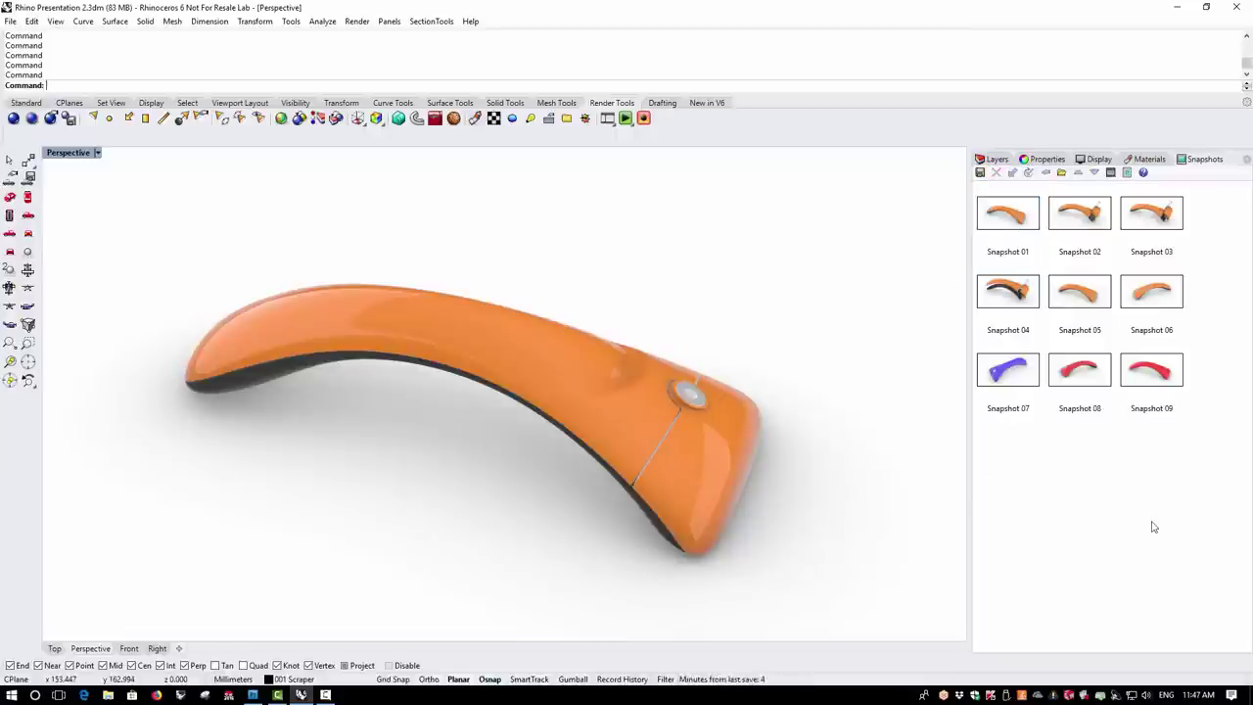
# - Run a fullscreen snapshot slideshow from Snapshot 01 with the active view maximized, showing each snapshot for 1 second without repeating
pyautogui.click(992, 222)
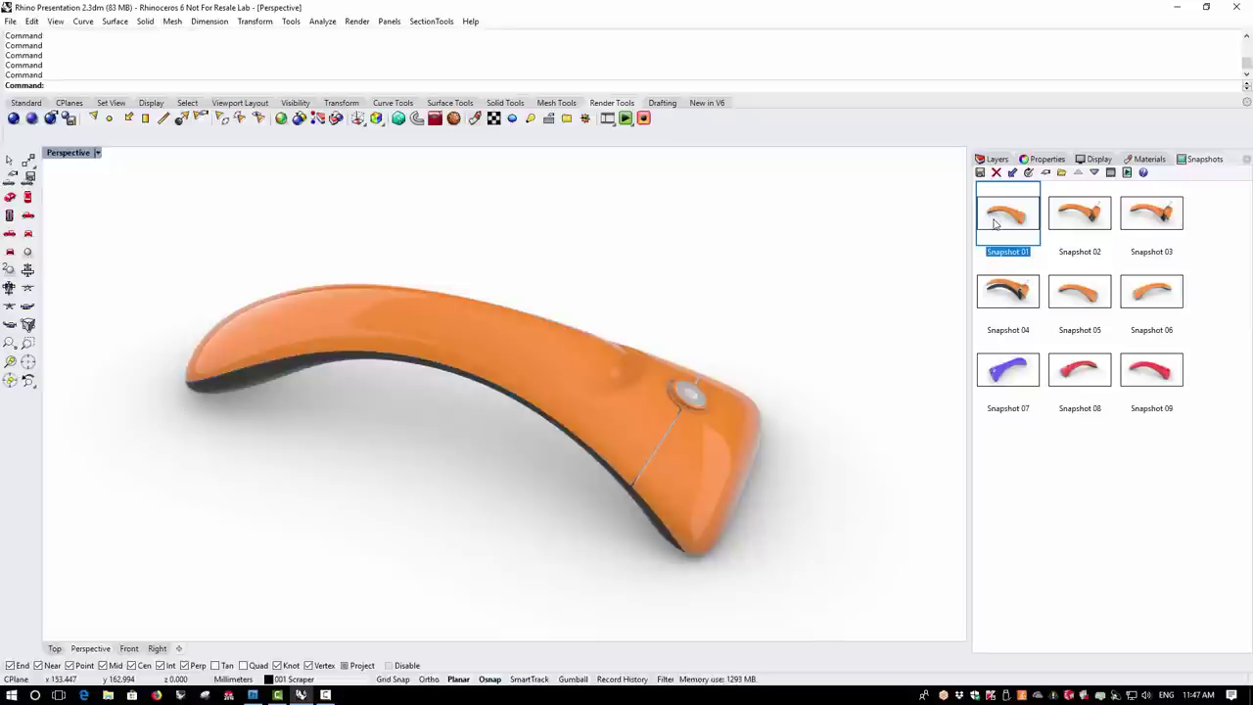
pyautogui.click(1126, 173)
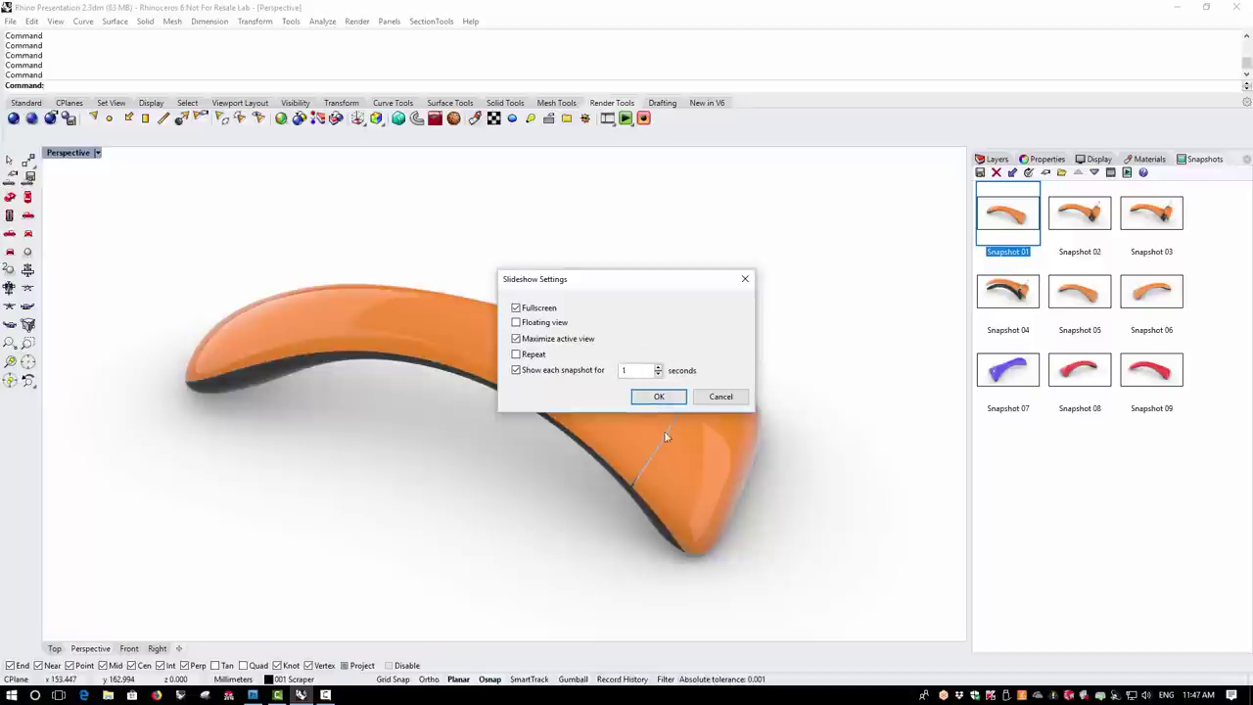
pyautogui.click(659, 396)
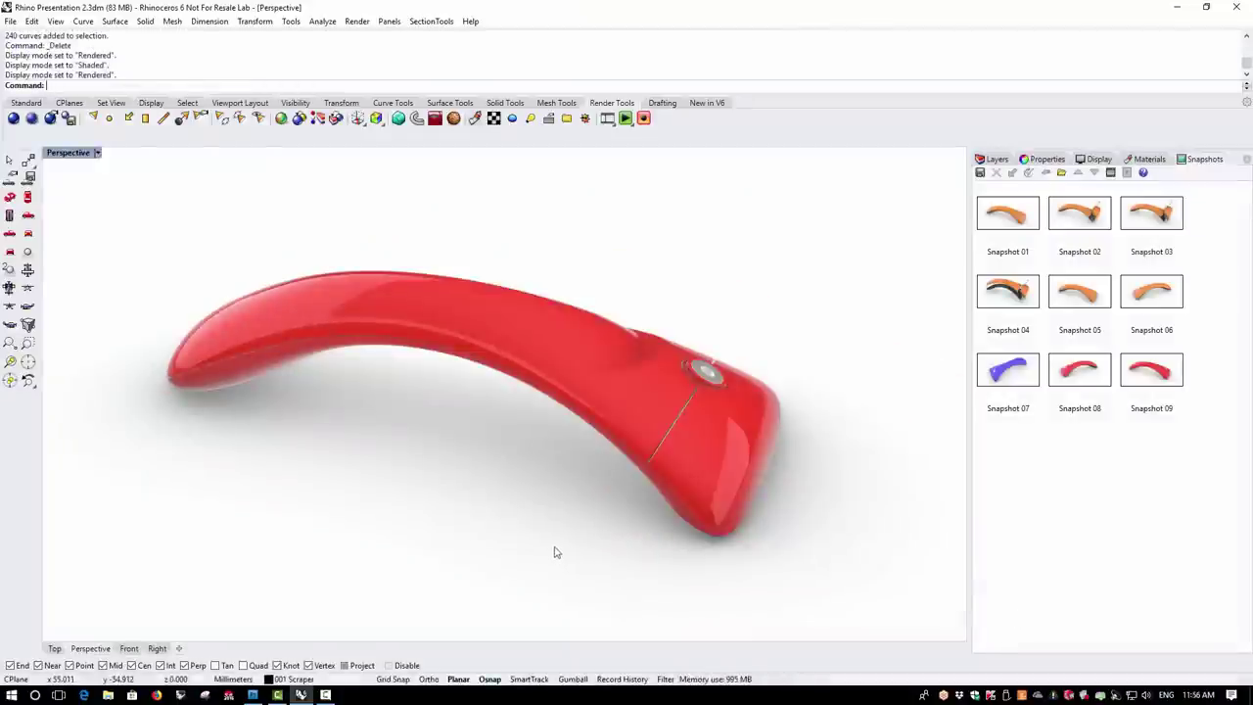
# - Show the layer list and the drafting tools, and set the Perspective view's display mode to Shaded
pyautogui.click(995, 162)
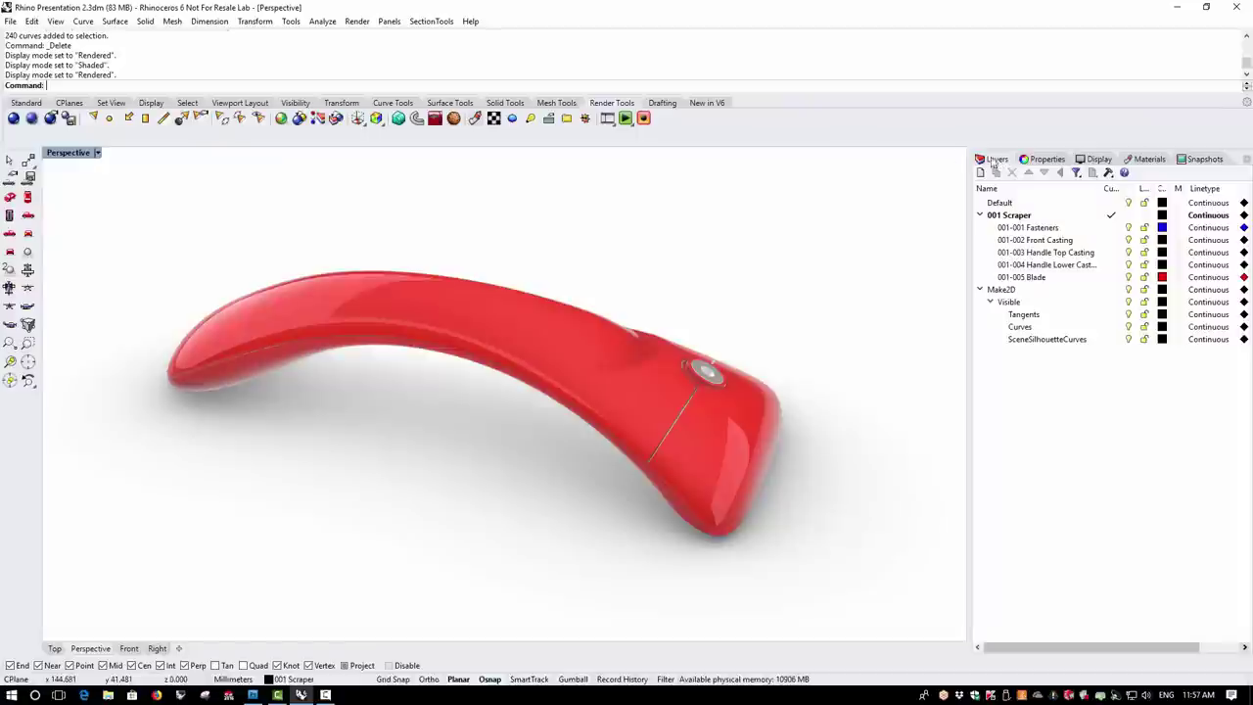
pyautogui.click(668, 104)
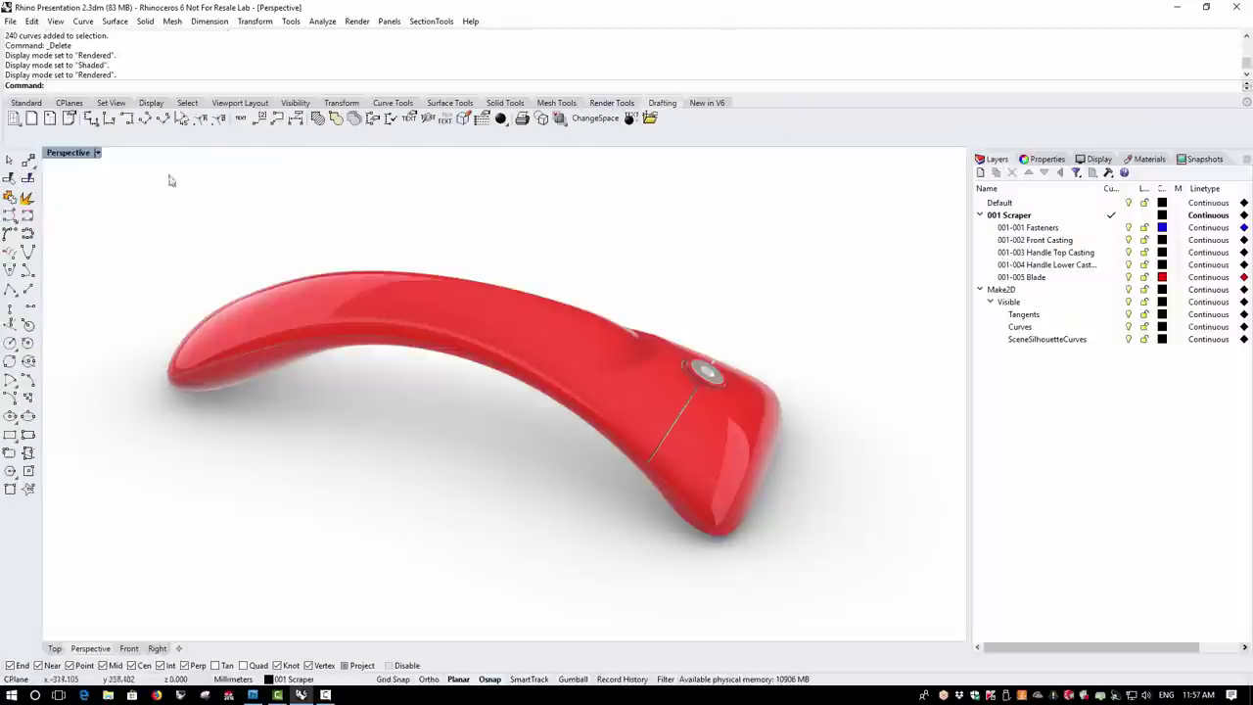
pyautogui.click(97, 153)
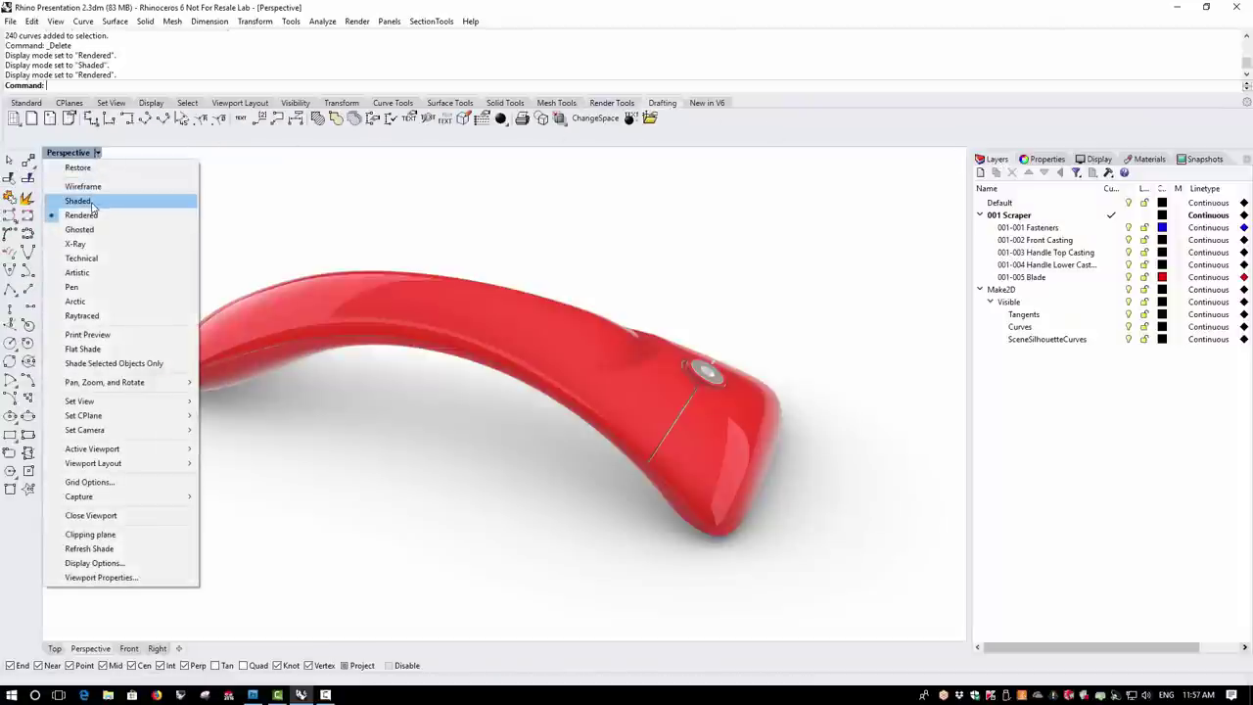
pyautogui.click(91, 201)
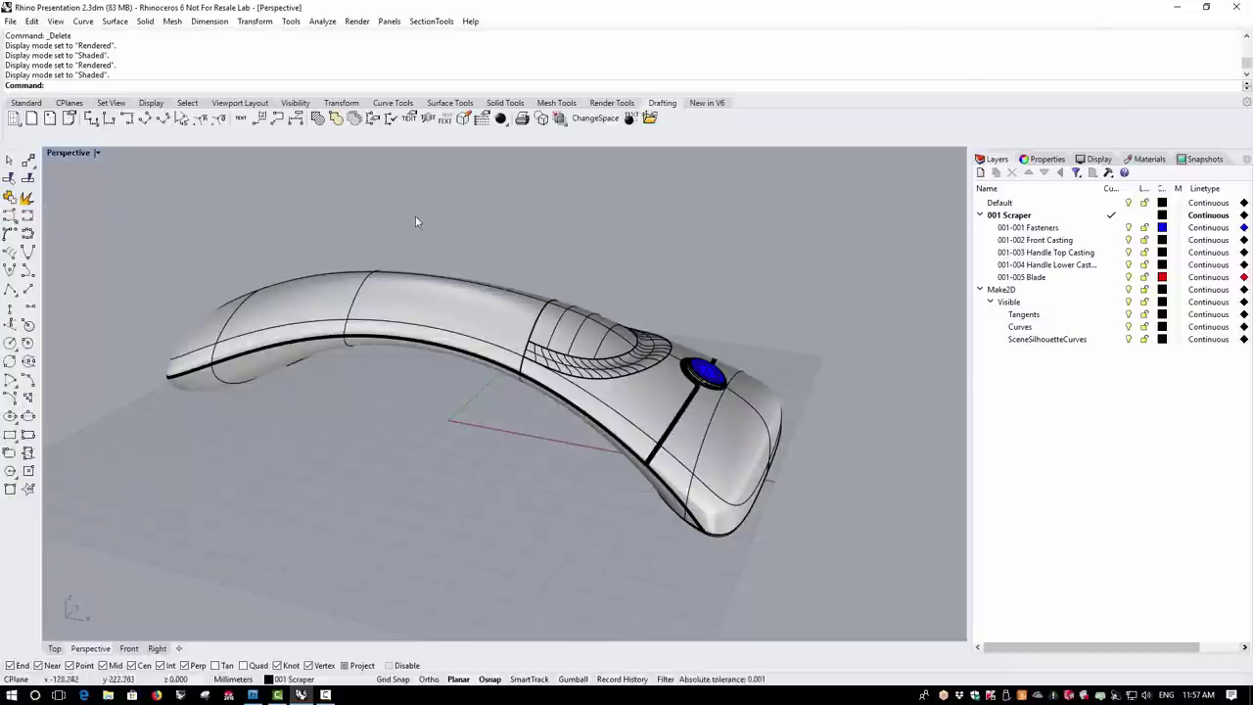
# - Orbit the Perspective view slightly and select the whole scraper as the objects for a Make2D drawing
pyautogui.moveTo(417, 215); pyautogui.dragTo(434, 218, button='right')
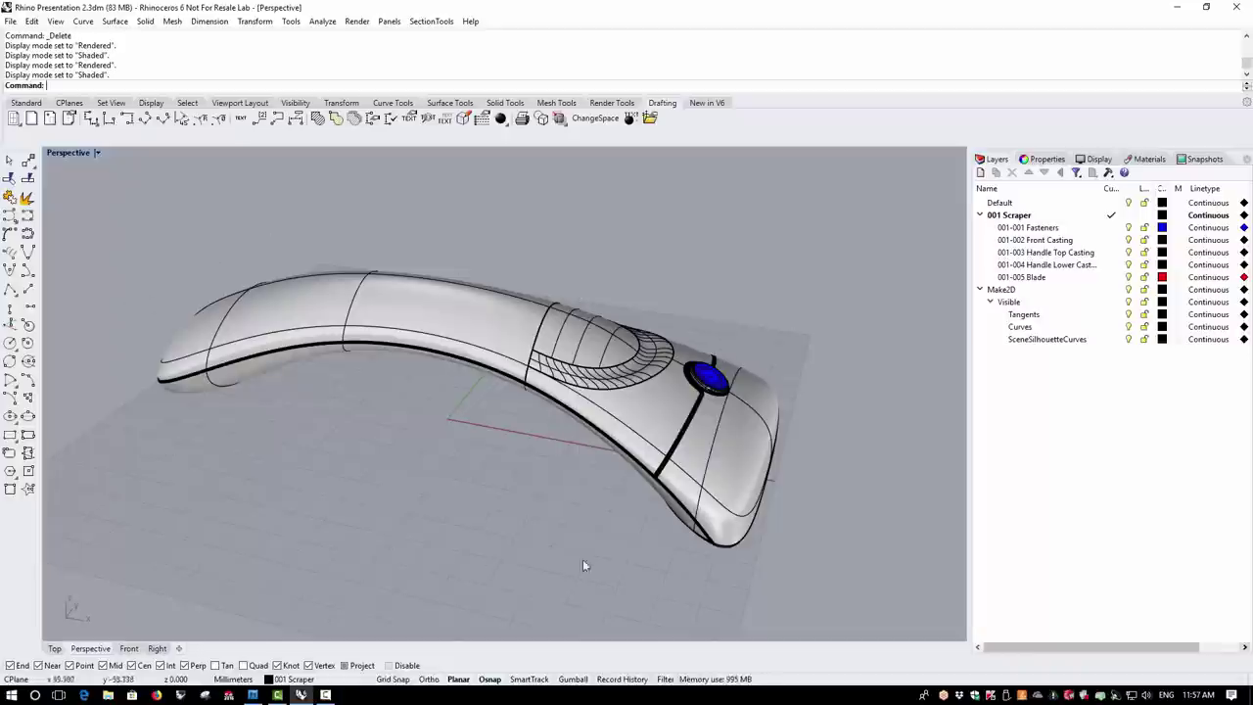
pyautogui.click(462, 119)
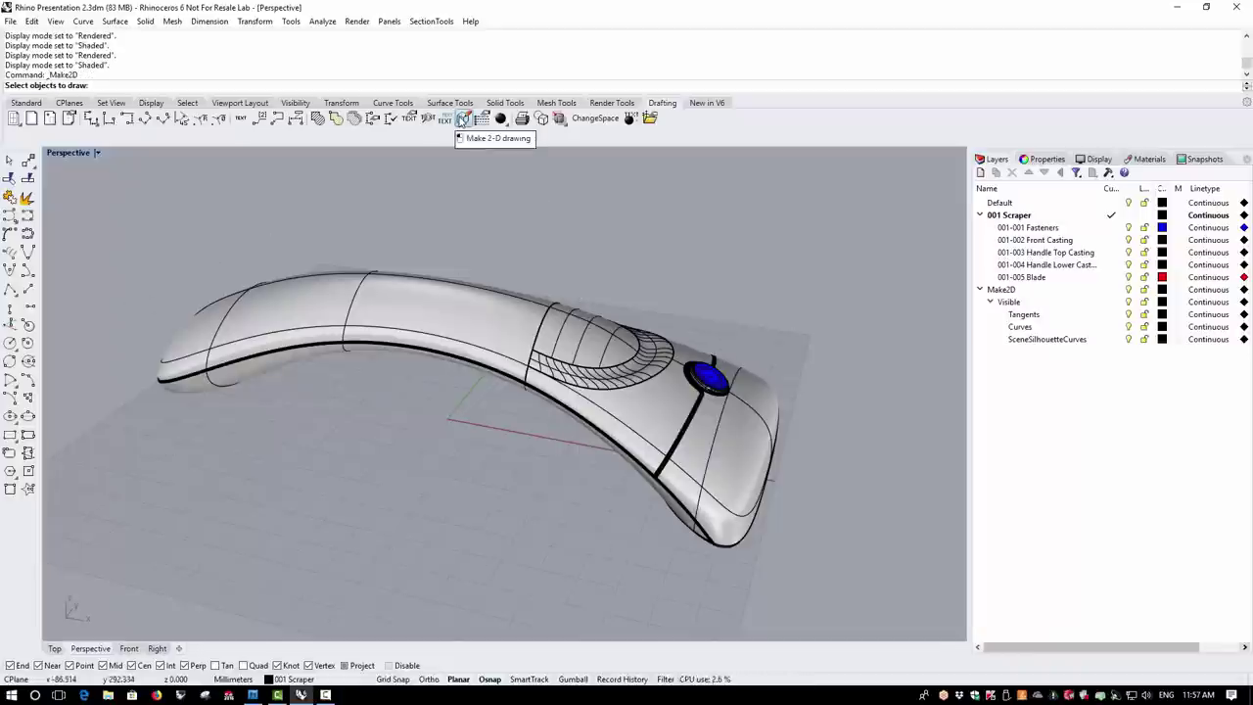
pyautogui.moveTo(113, 233); pyautogui.dragTo(865, 589)
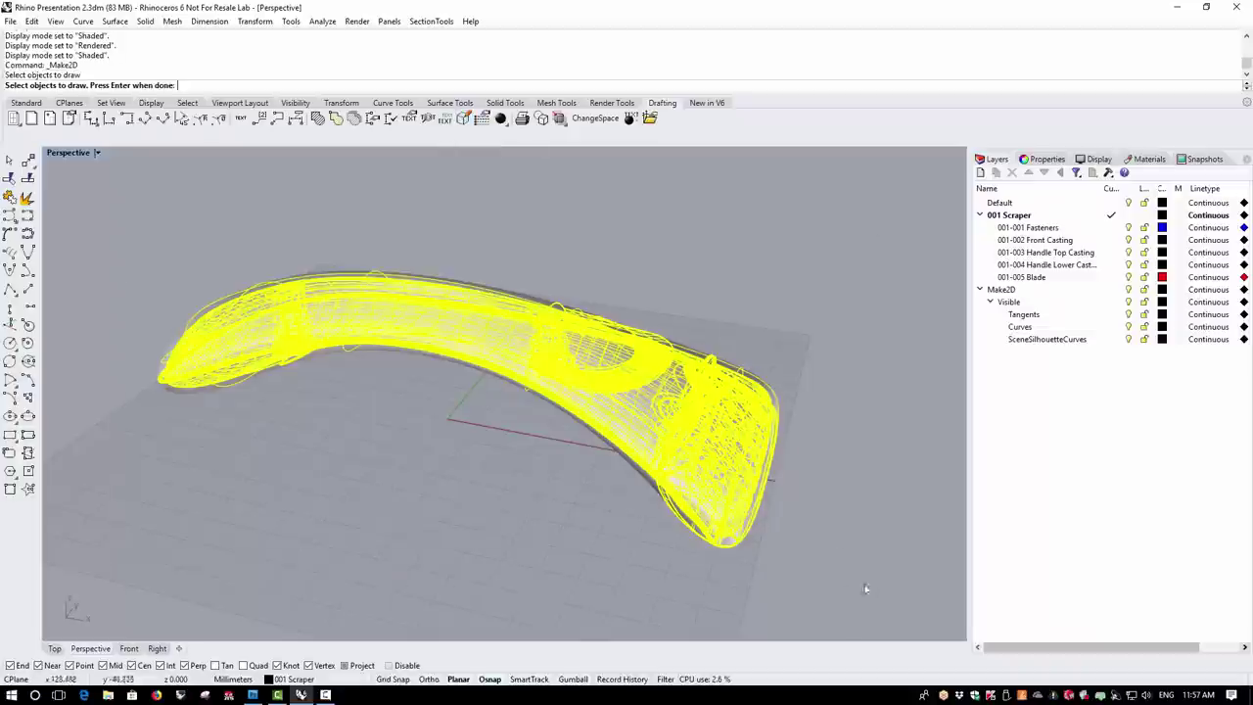
pyautogui.press('Return')
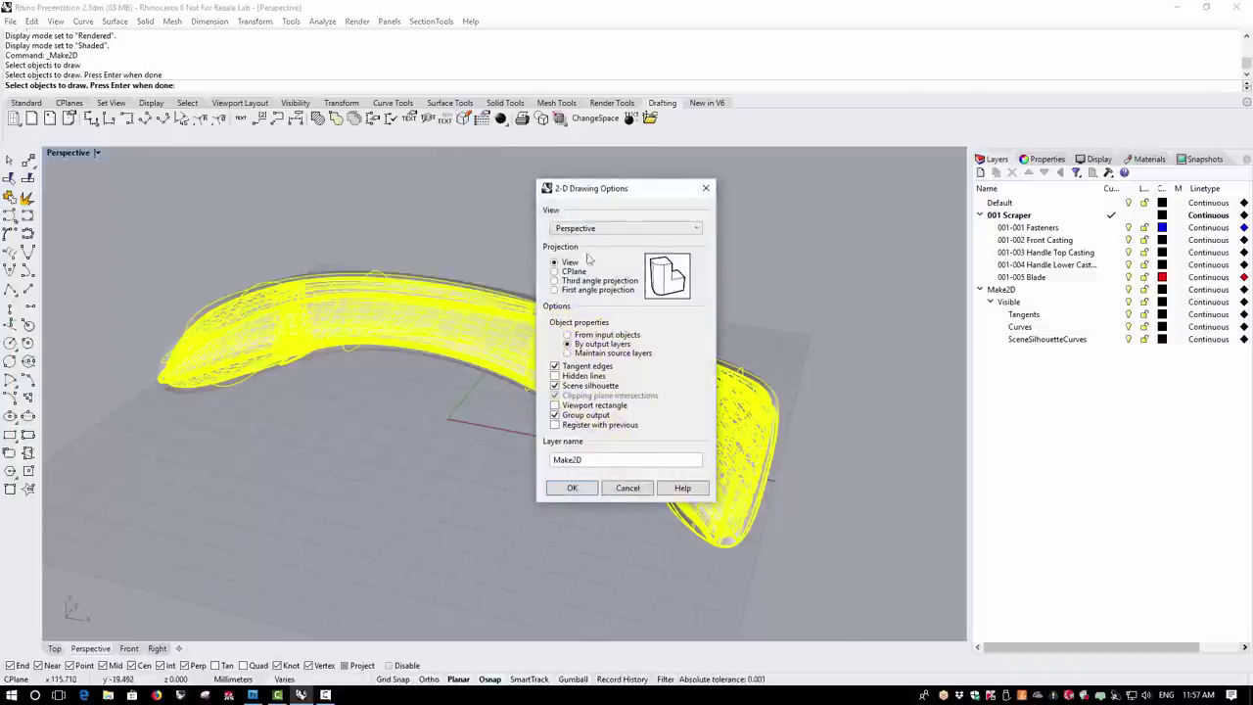
# - Try the CPlane, third angle and first angle projections in the 2-D drawing options and return to the View projection
pyautogui.click(555, 271)
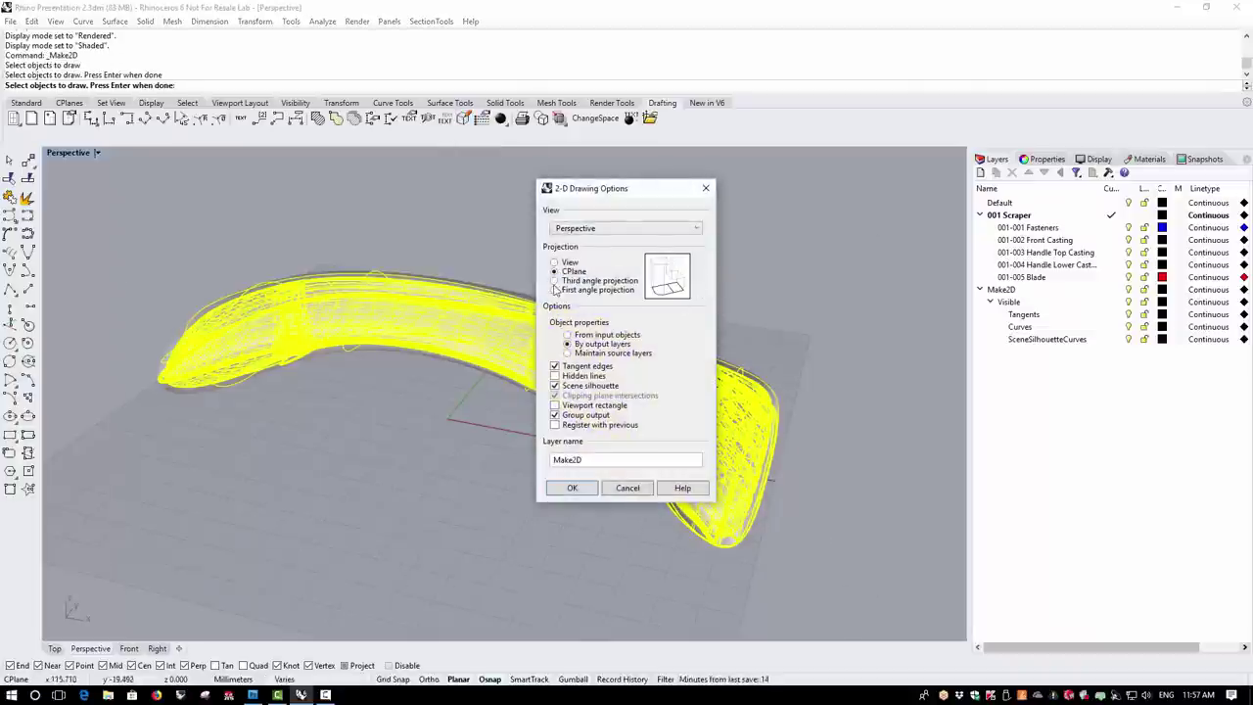
pyautogui.click(554, 281)
pyautogui.click(555, 290)
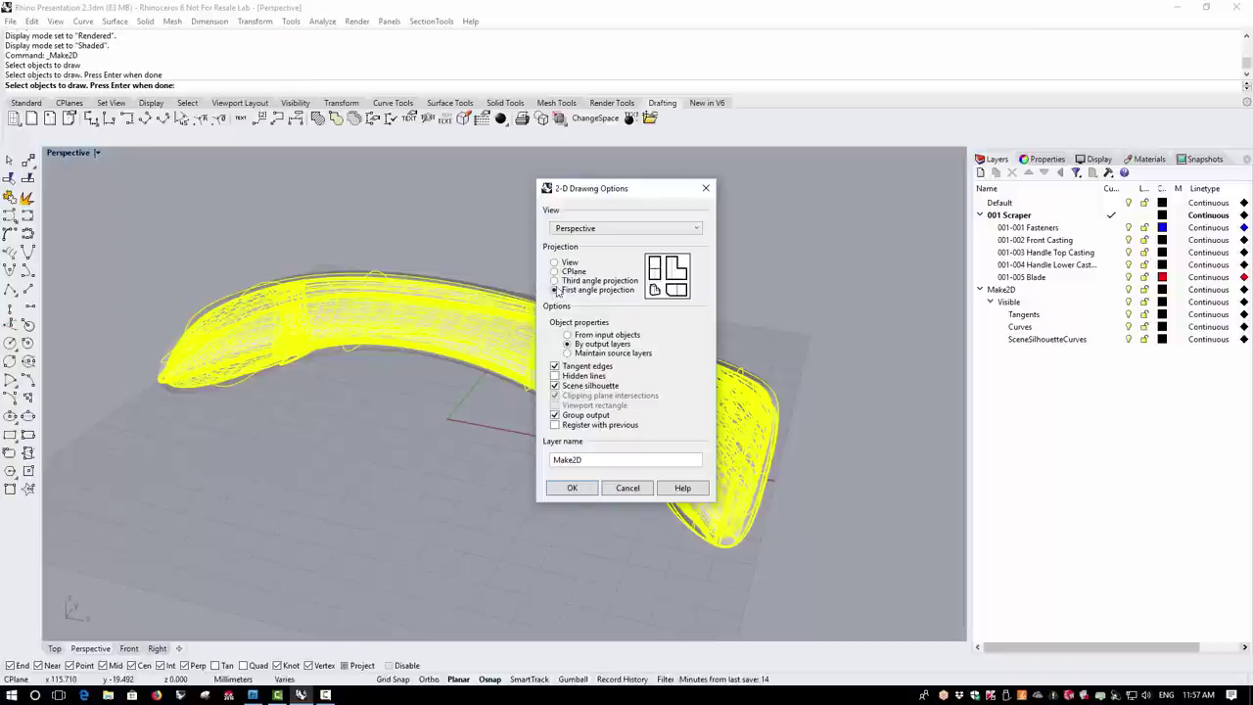
pyautogui.click(554, 262)
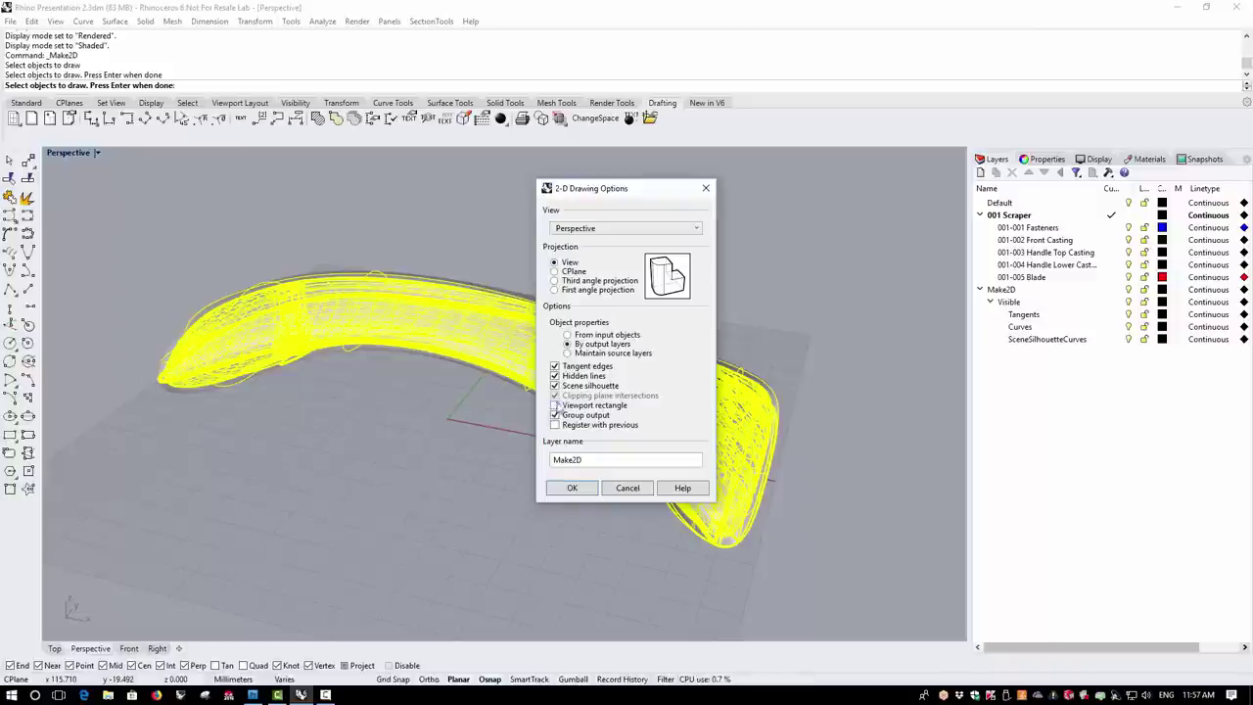
# - Generate the scraper's 2-D drawing by output layers with tangent edges and scene silhouette included and hidden lines left out
pyautogui.click(555, 376)
pyautogui.click(555, 366)
pyautogui.click(555, 366)
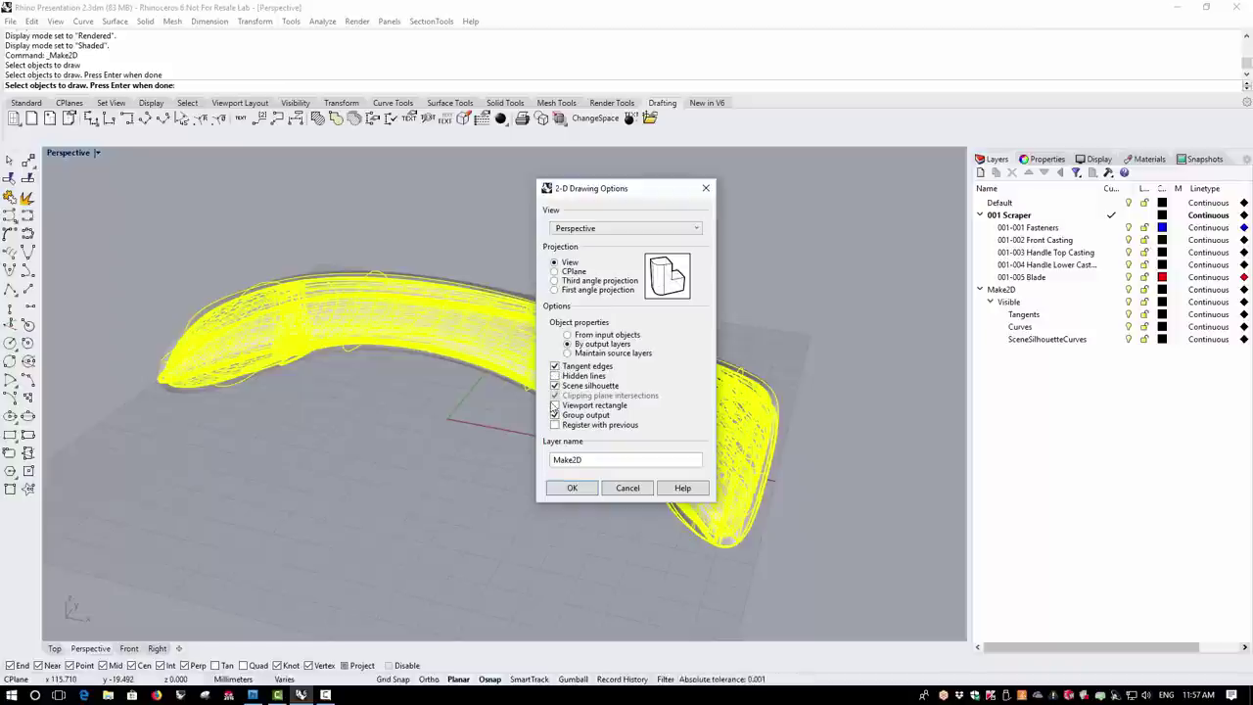
pyautogui.click(575, 488)
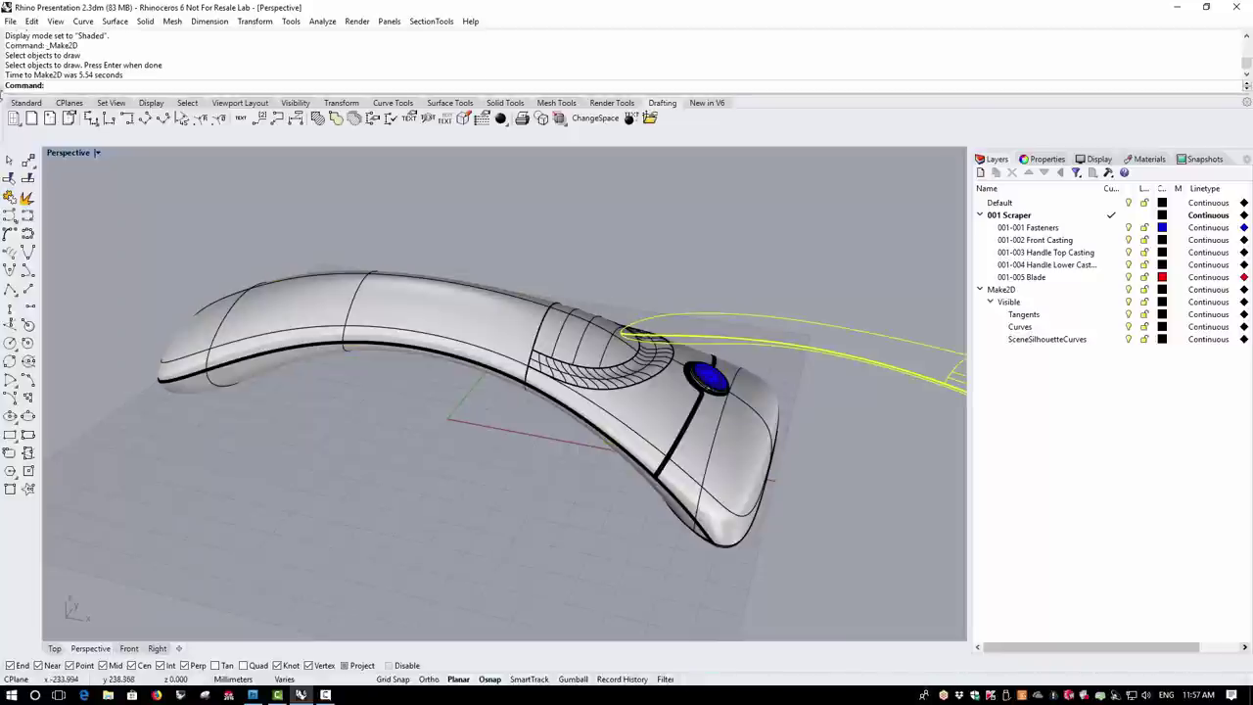
# - Maximize the Top view, deselect the scraper's 2-D drawing and examine its linework around the fastener, seam and handle
pyautogui.doubleClick(83, 153)
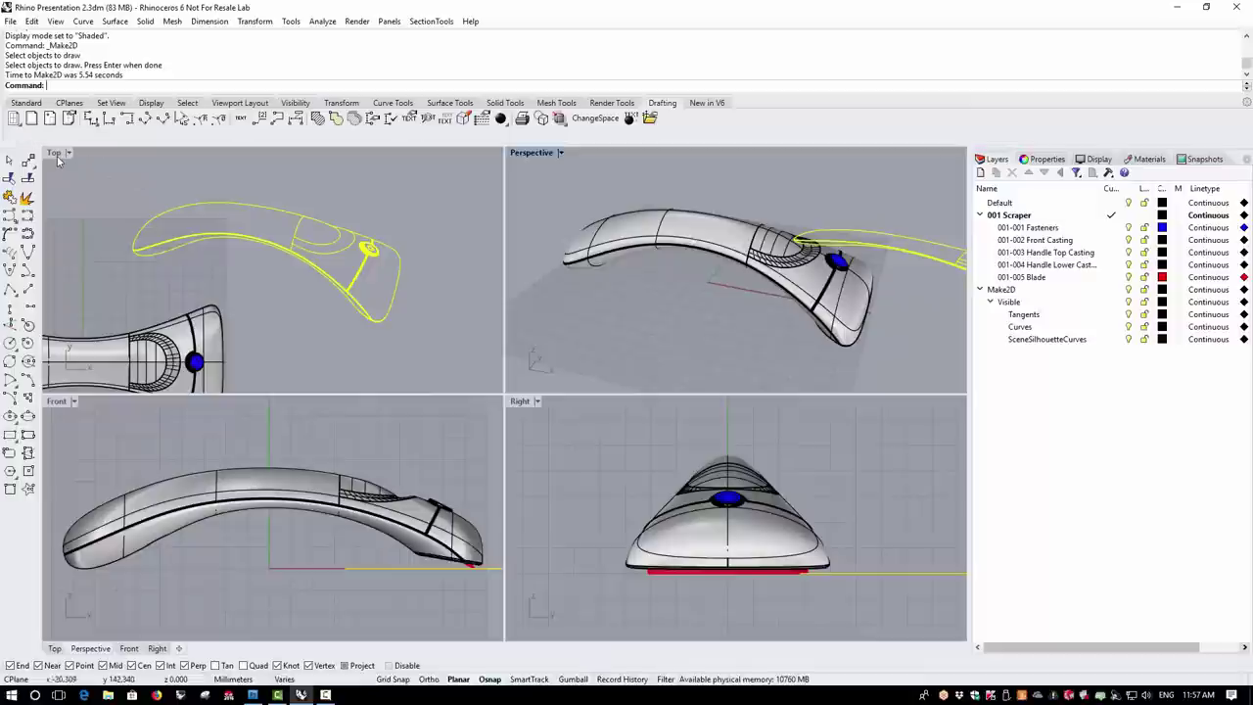
pyautogui.doubleClick(57, 153)
pyautogui.scroll(4, 783, 391)
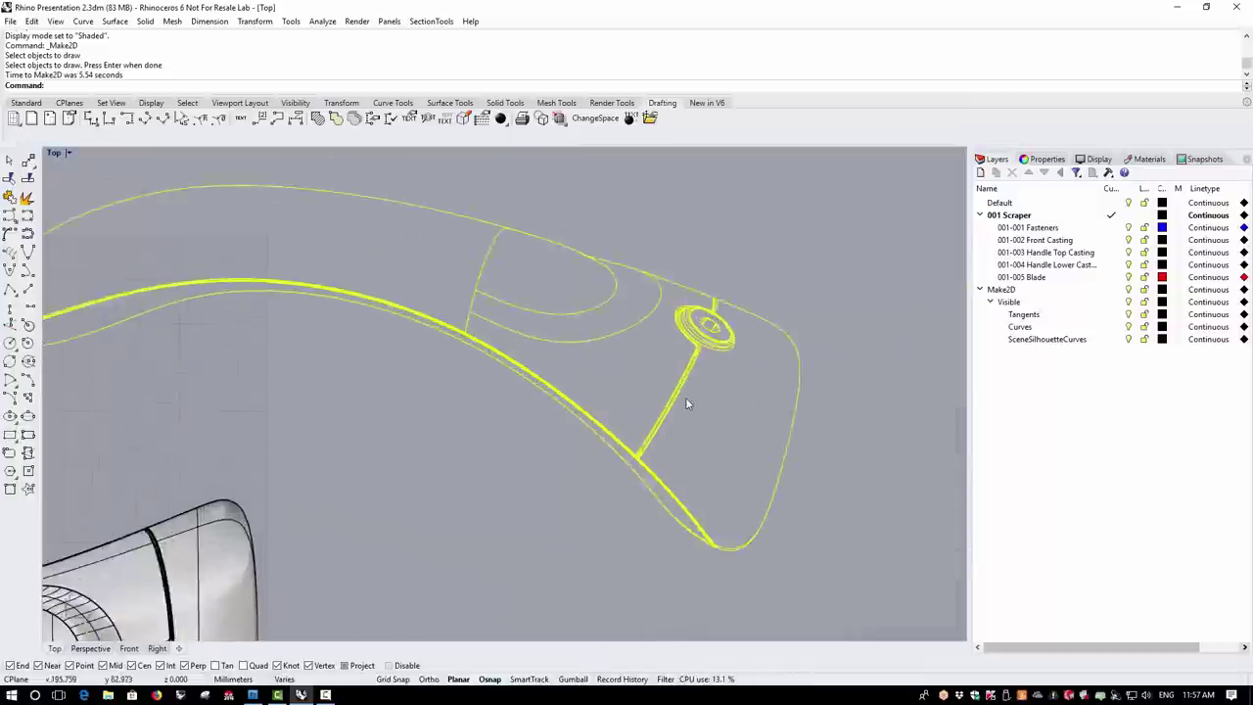
pyautogui.press('Escape')
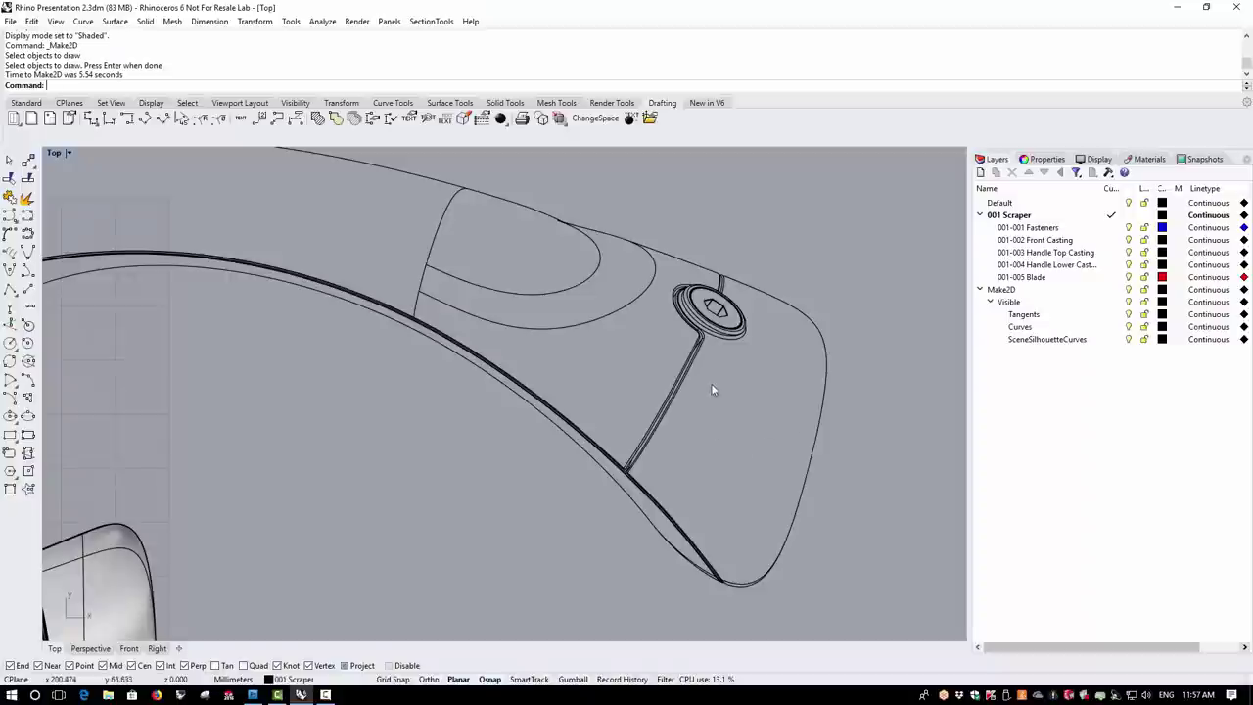
pyautogui.scroll(4, 735, 312)
pyautogui.scroll(1, 737, 312)
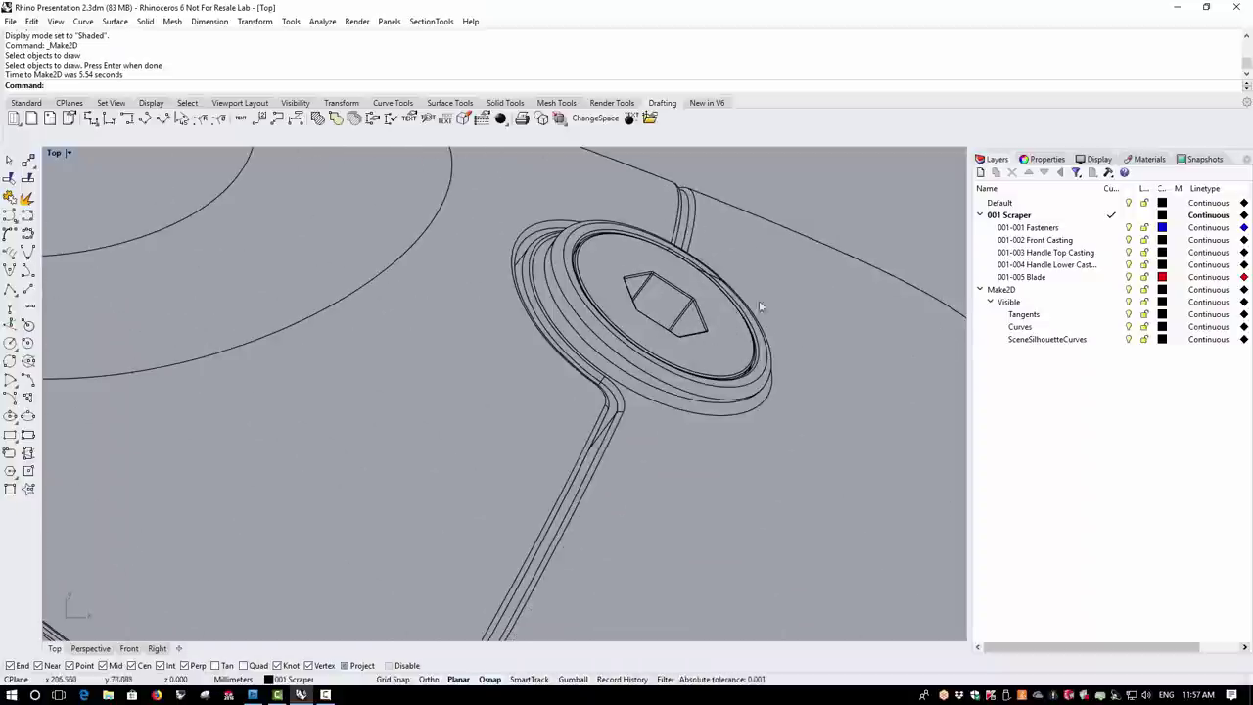
pyautogui.scroll(-4, 754, 416)
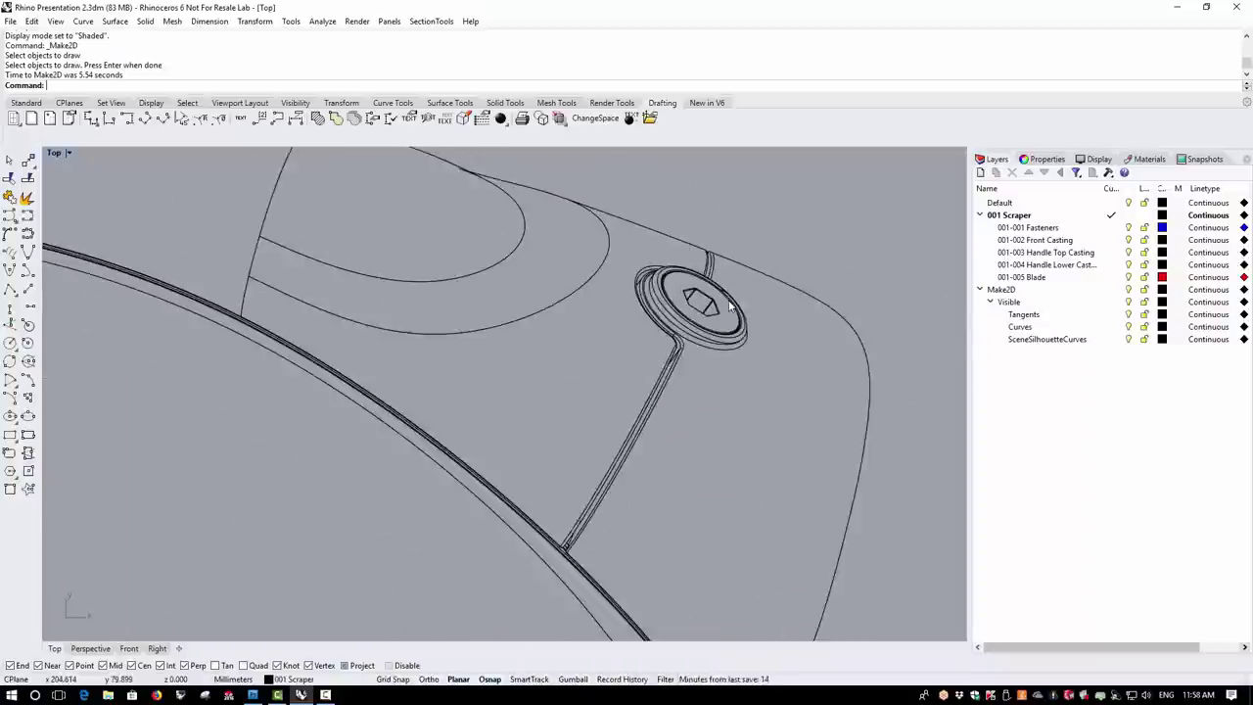
pyautogui.scroll(-3, 771, 405)
pyautogui.scroll(3, 198, 329)
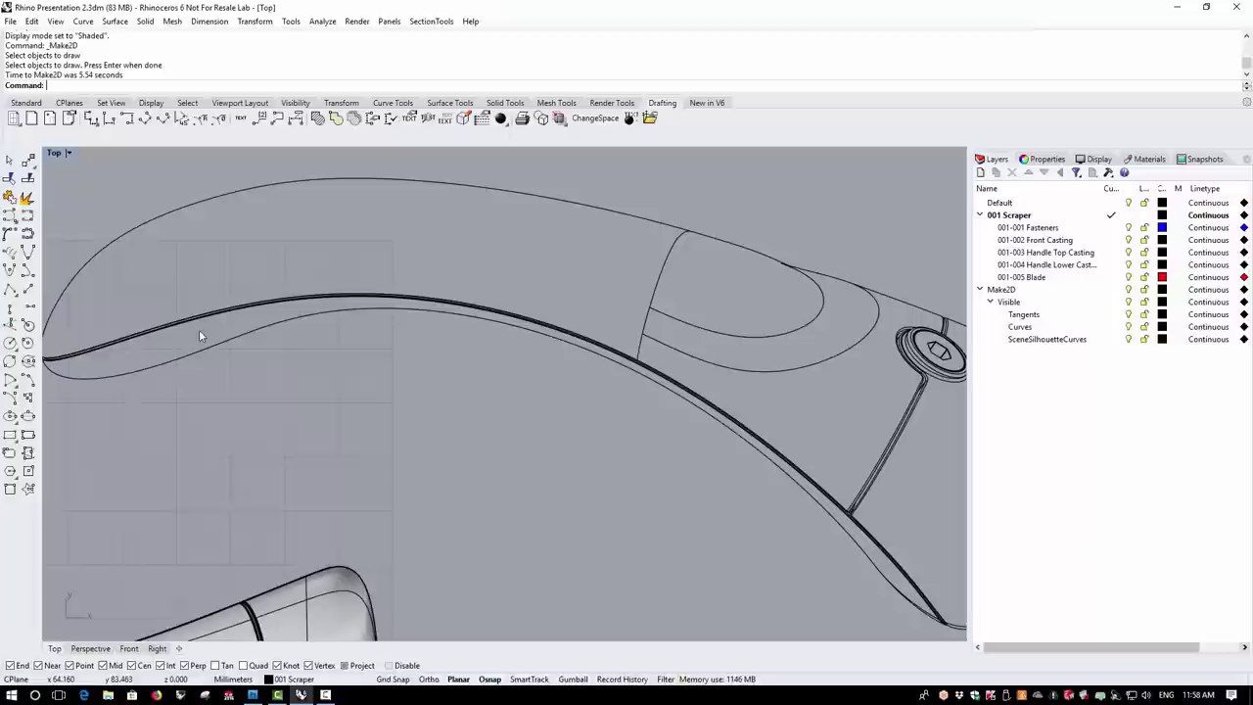
pyautogui.scroll(-3, 666, 308)
pyautogui.scroll(2, 623, 310)
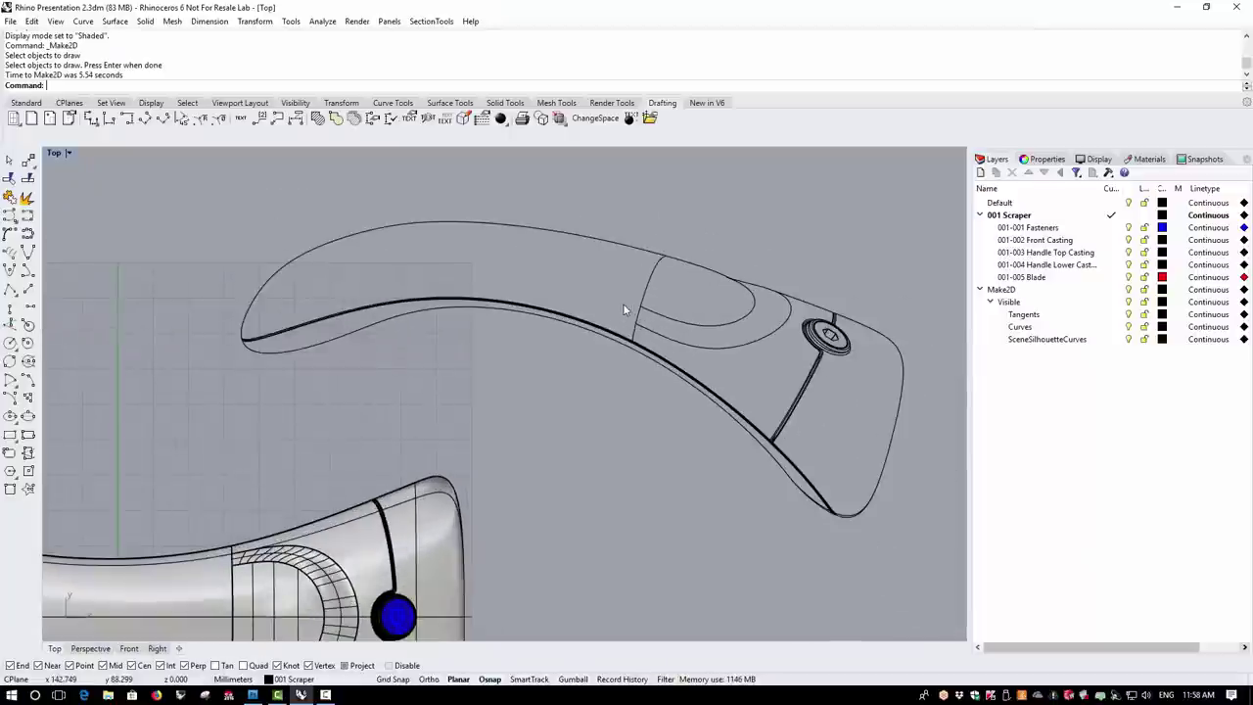
pyautogui.moveTo(624, 310); pyautogui.dragTo(571, 304, button='right')
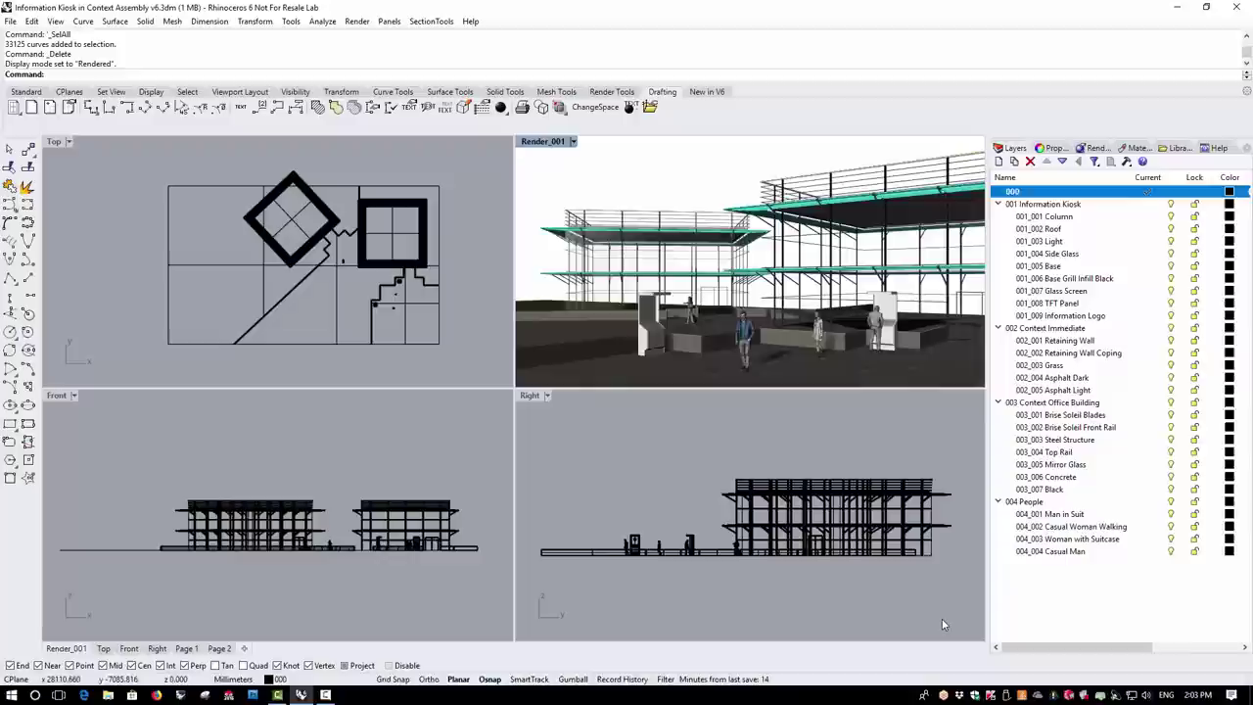
# - Set the Render_001 view to Shaded and make a third angle 2-D drawing of all kiosk objects with tangent edges and scene silhouette
pyautogui.click(572, 141)
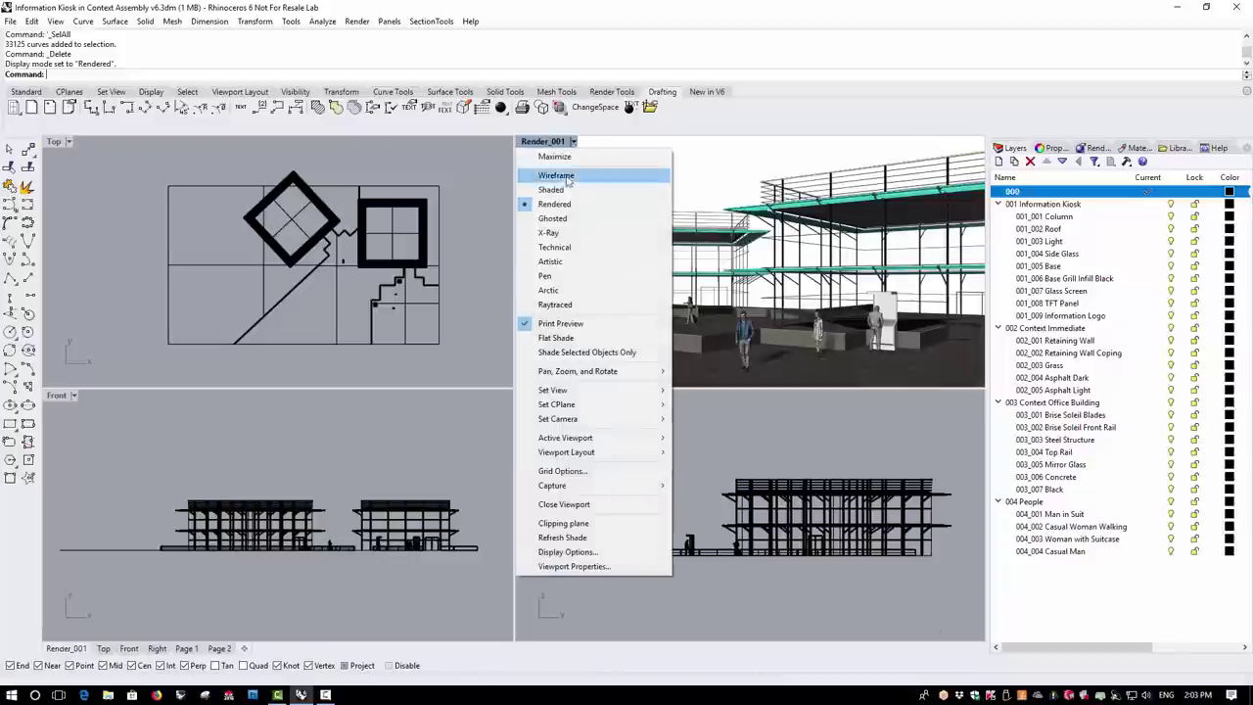
pyautogui.click(565, 189)
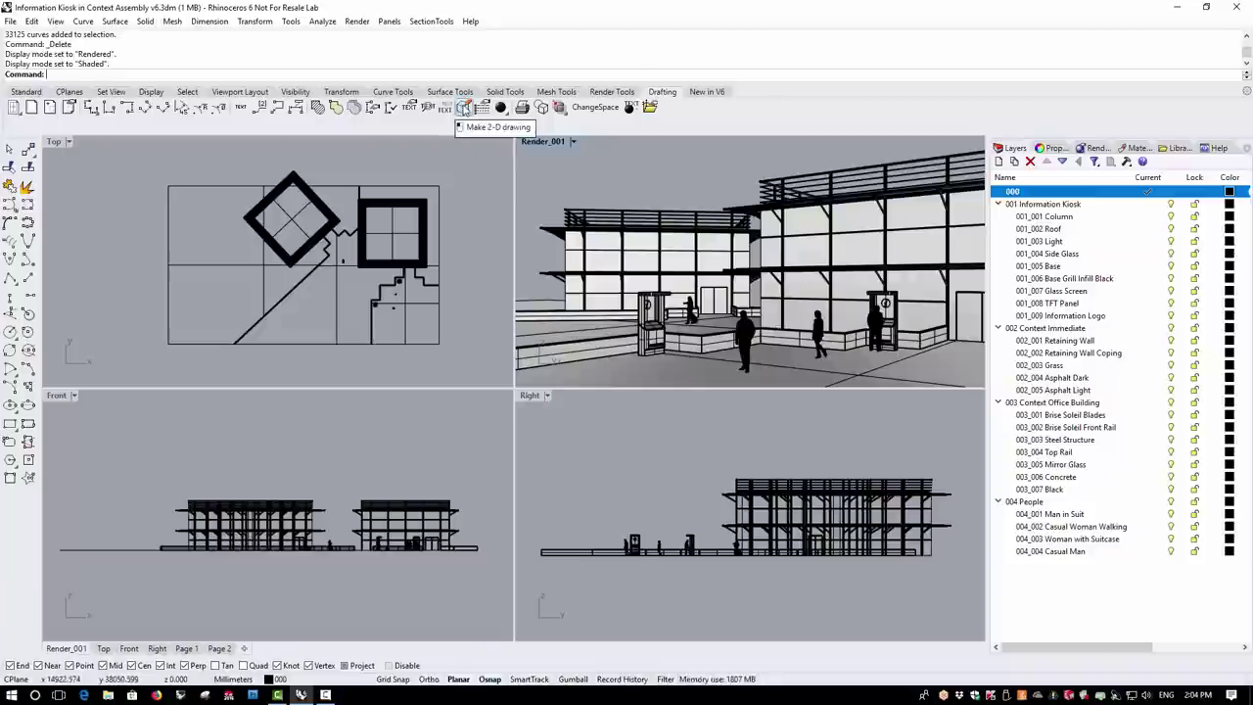
pyautogui.click(465, 107)
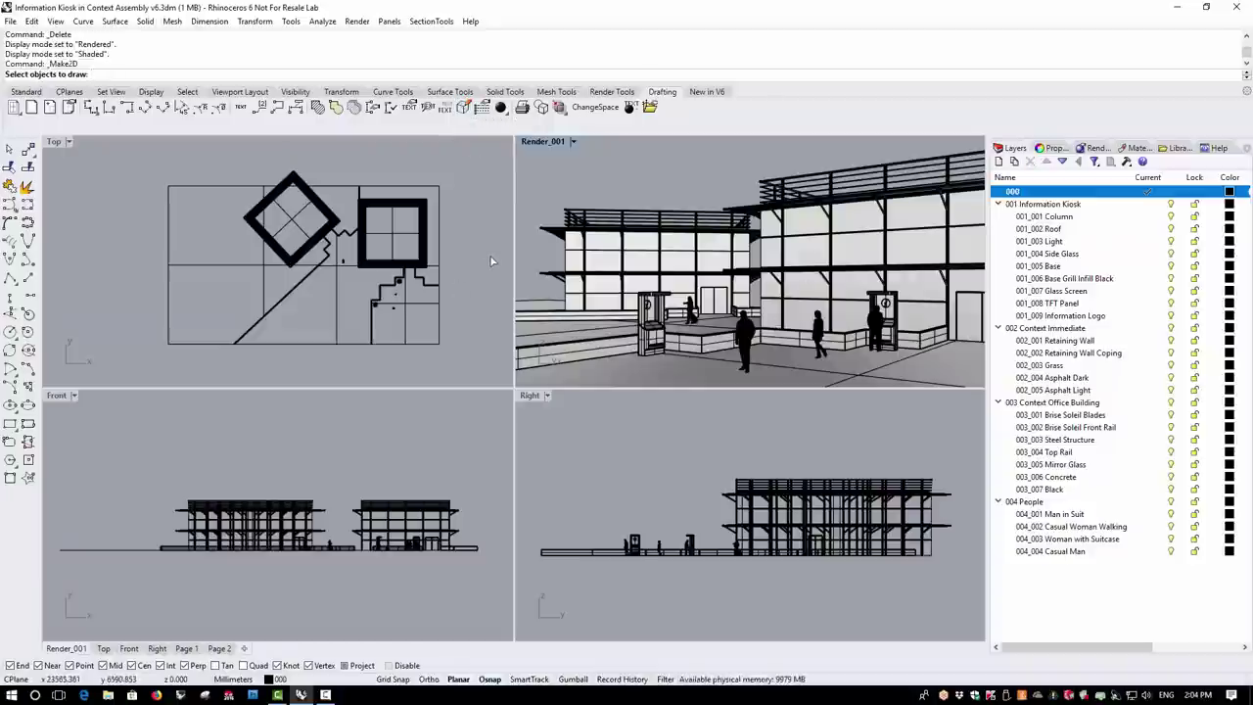
pyautogui.hotkey('ctrl', 'a')
pyautogui.press('Return')
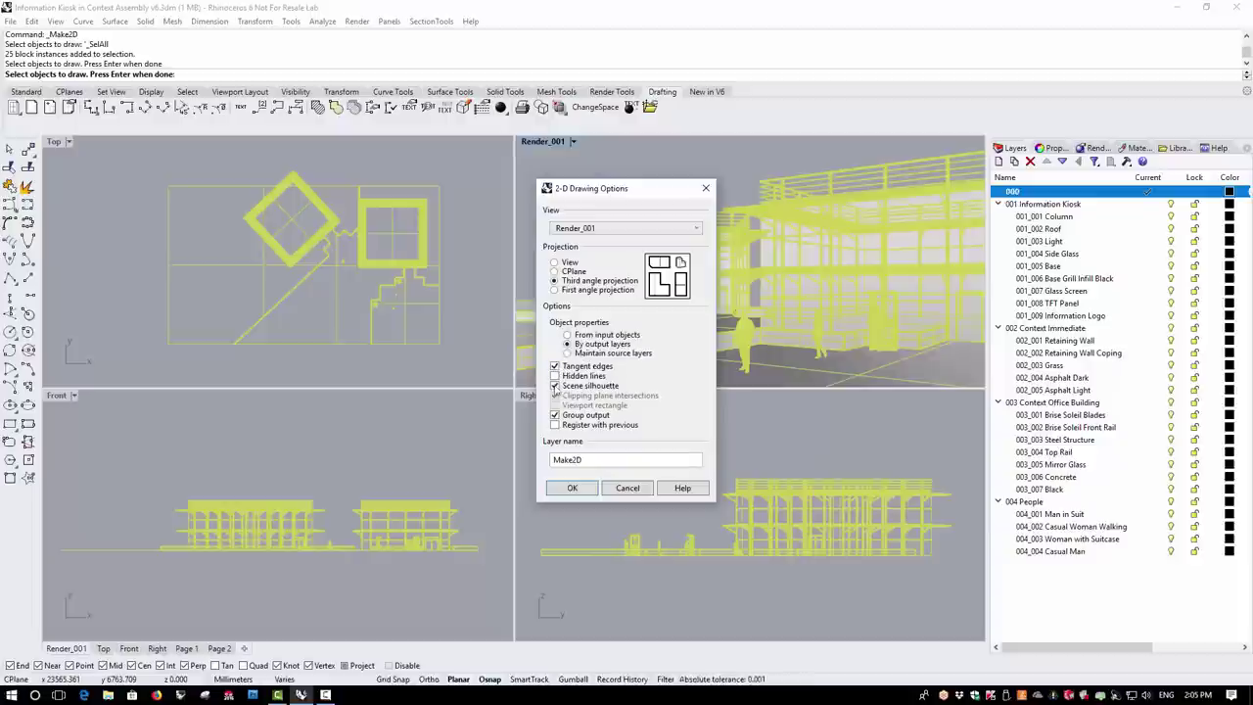
pyautogui.click(555, 385)
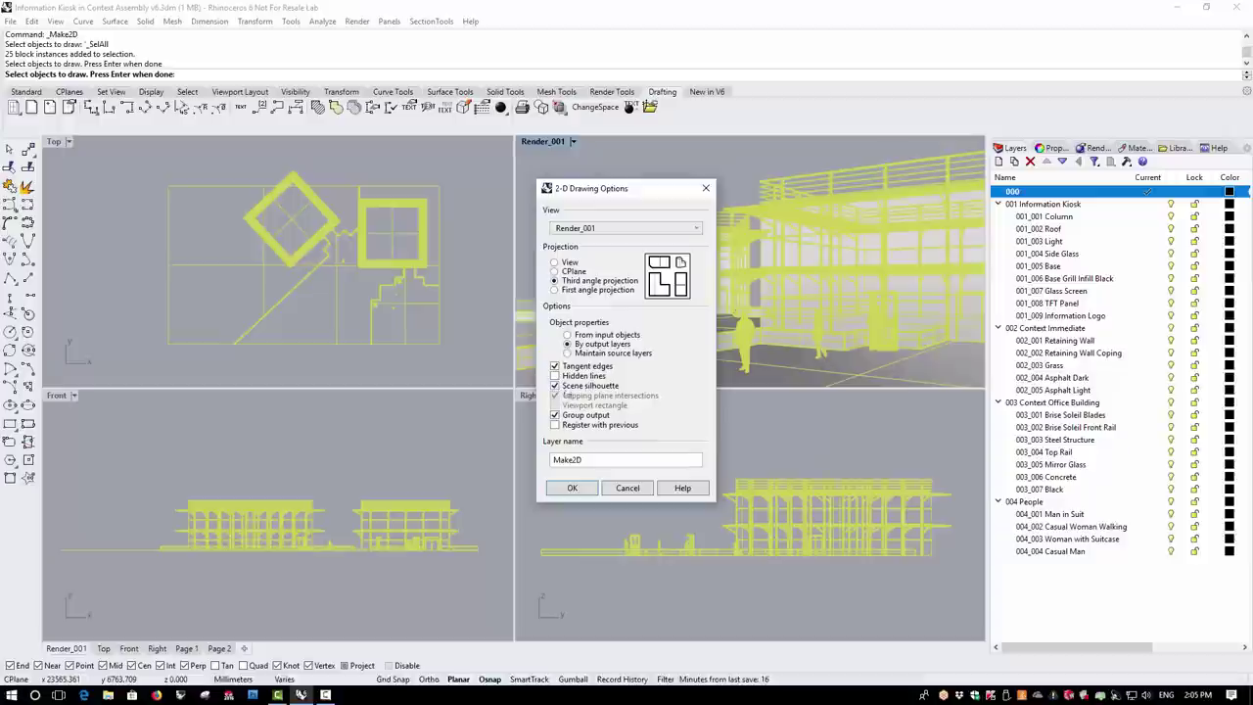
pyautogui.click(573, 487)
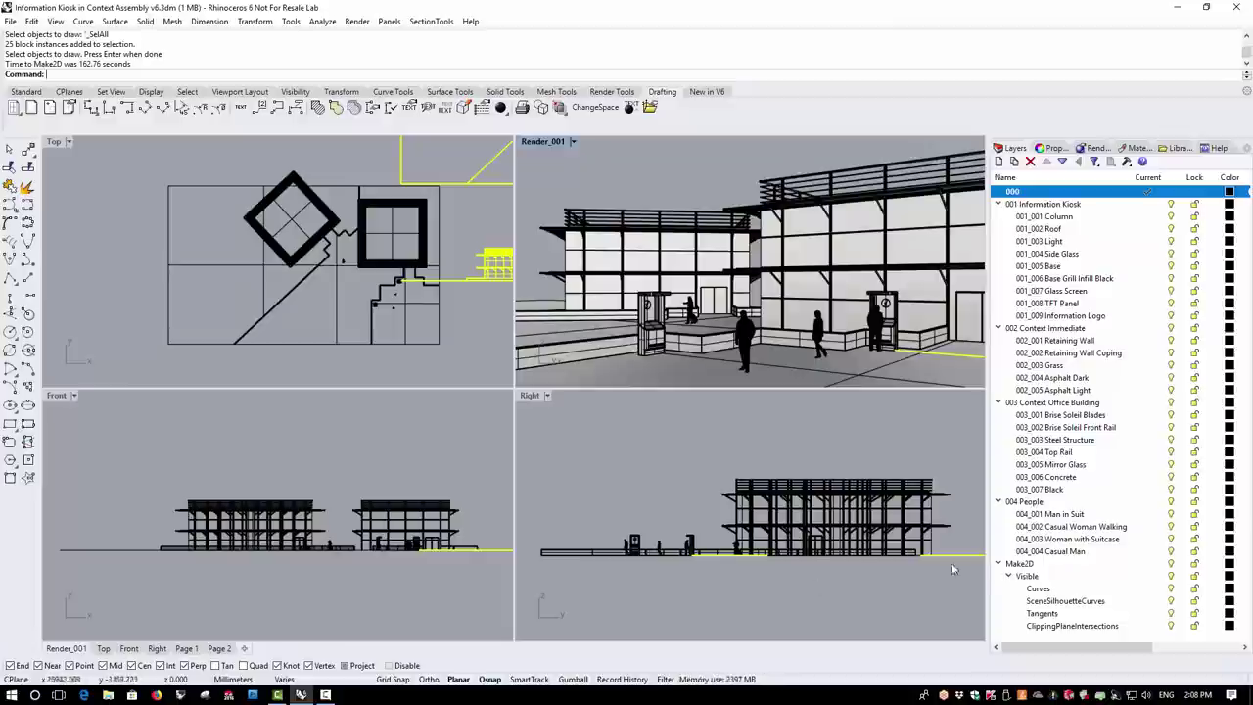
# - Make the Make2D layer current and turn off all model layers from 000 through 004_004 Casual Man
pyautogui.click(1160, 566)
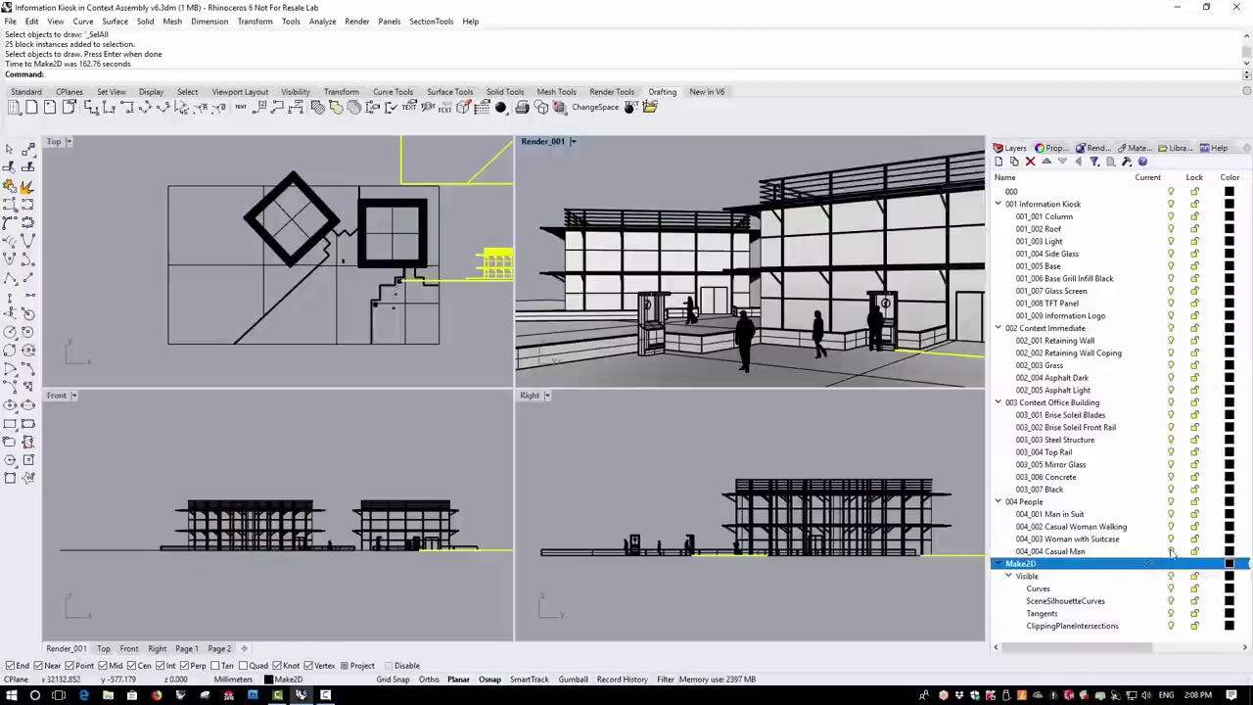
pyautogui.click(1163, 551)
pyautogui.keyDown('shift'); pyautogui.click(1054, 192); pyautogui.keyUp('shift')
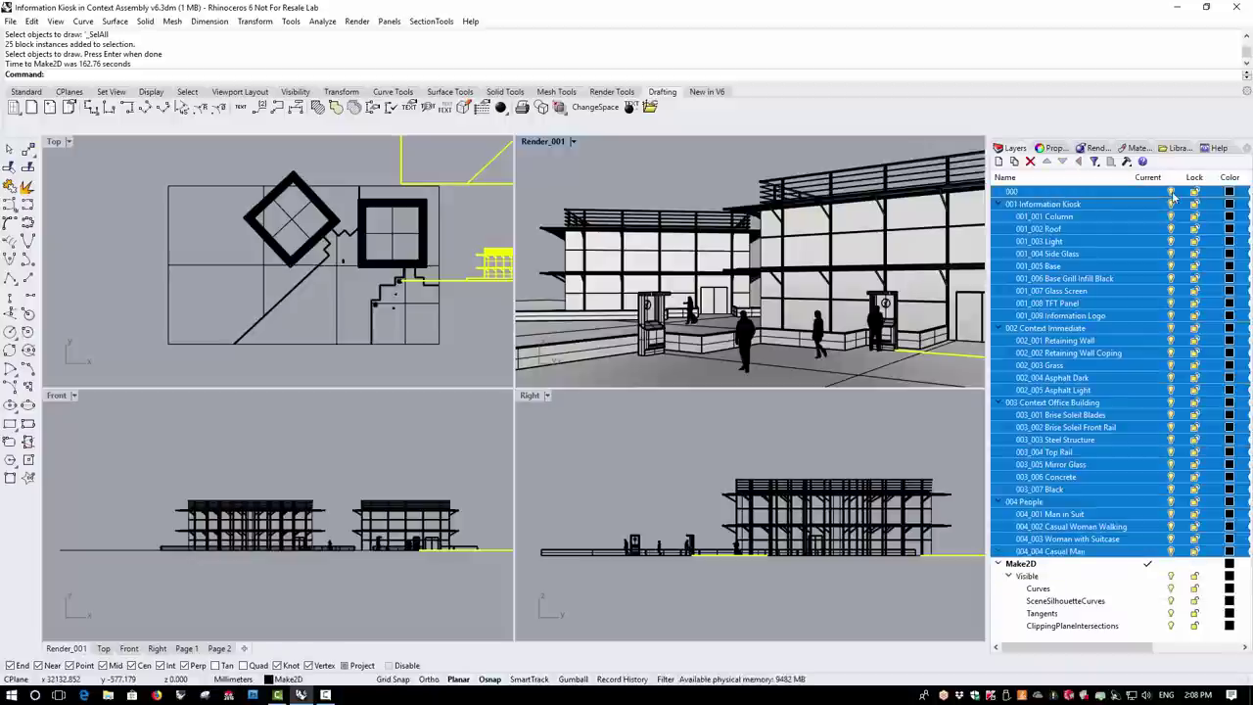
pyautogui.click(1171, 194)
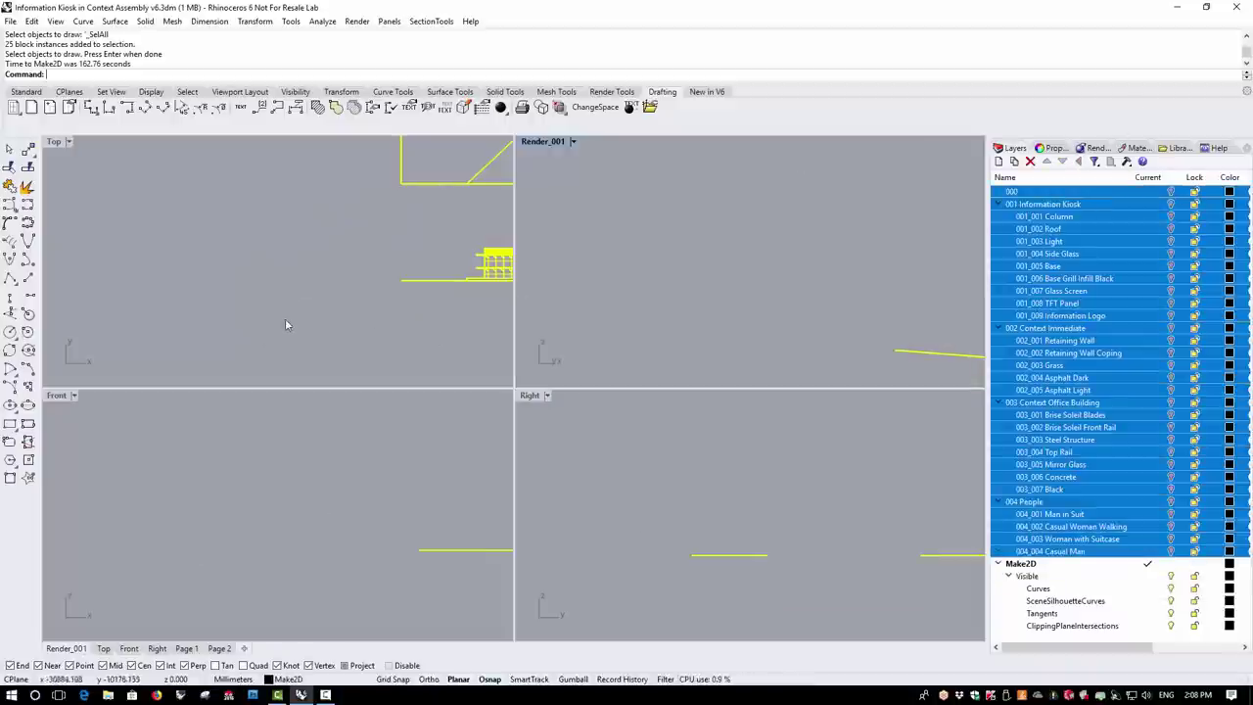
# - Maximize the Top view, deselect the 2-D drawings and examine the front elevation's building, kiosks and people up close
pyautogui.moveTo(428, 231); pyautogui.dragTo(162, 286, button='right')
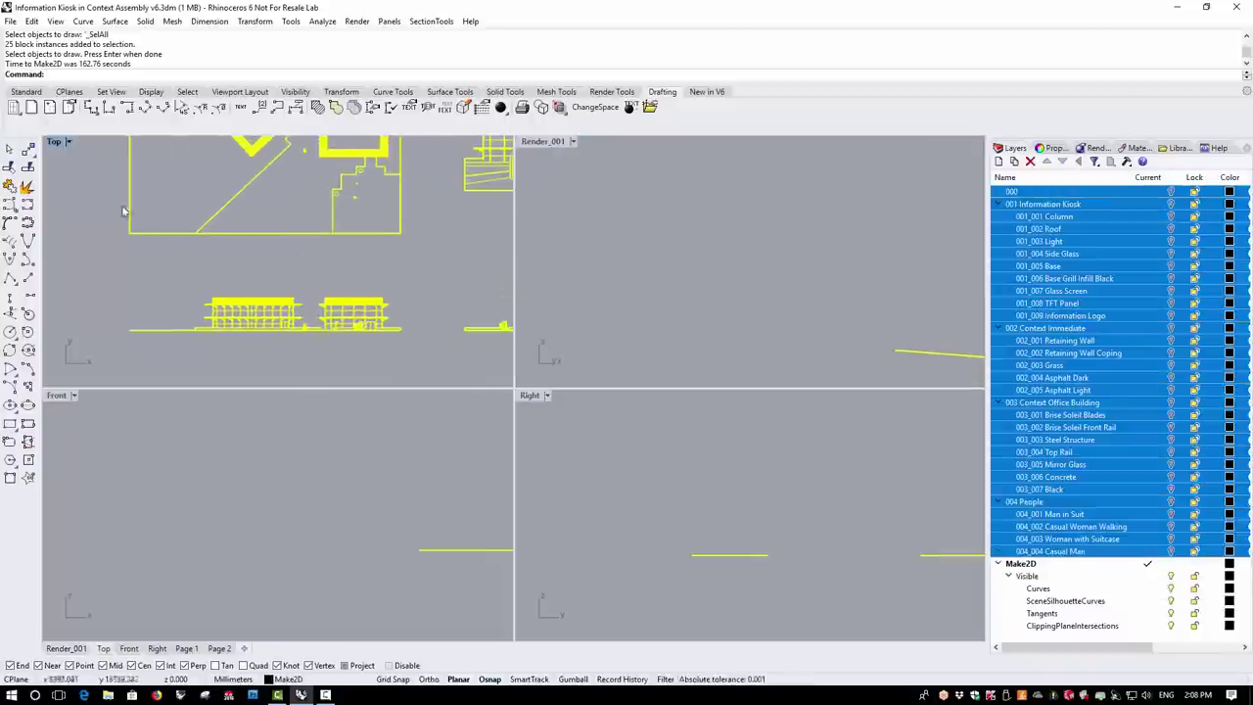
pyautogui.doubleClick(56, 142)
pyautogui.click(579, 589)
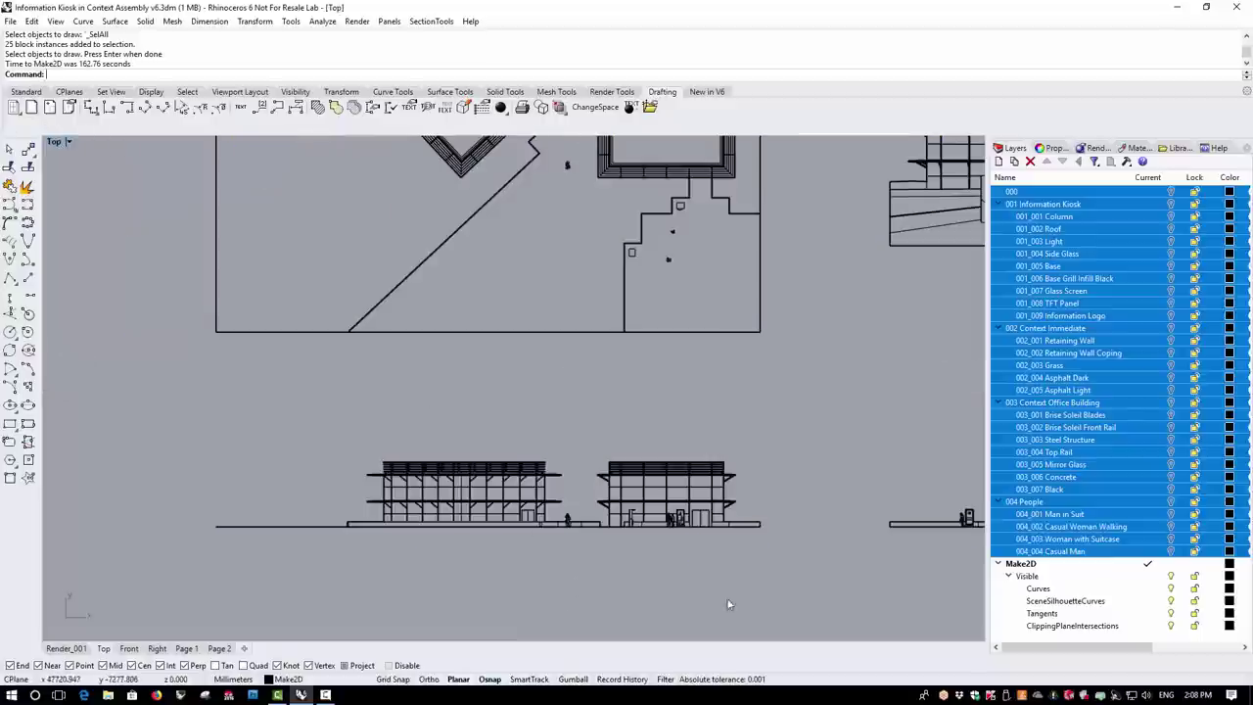
pyautogui.scroll(3, 686, 533)
pyautogui.scroll(3, 609, 537)
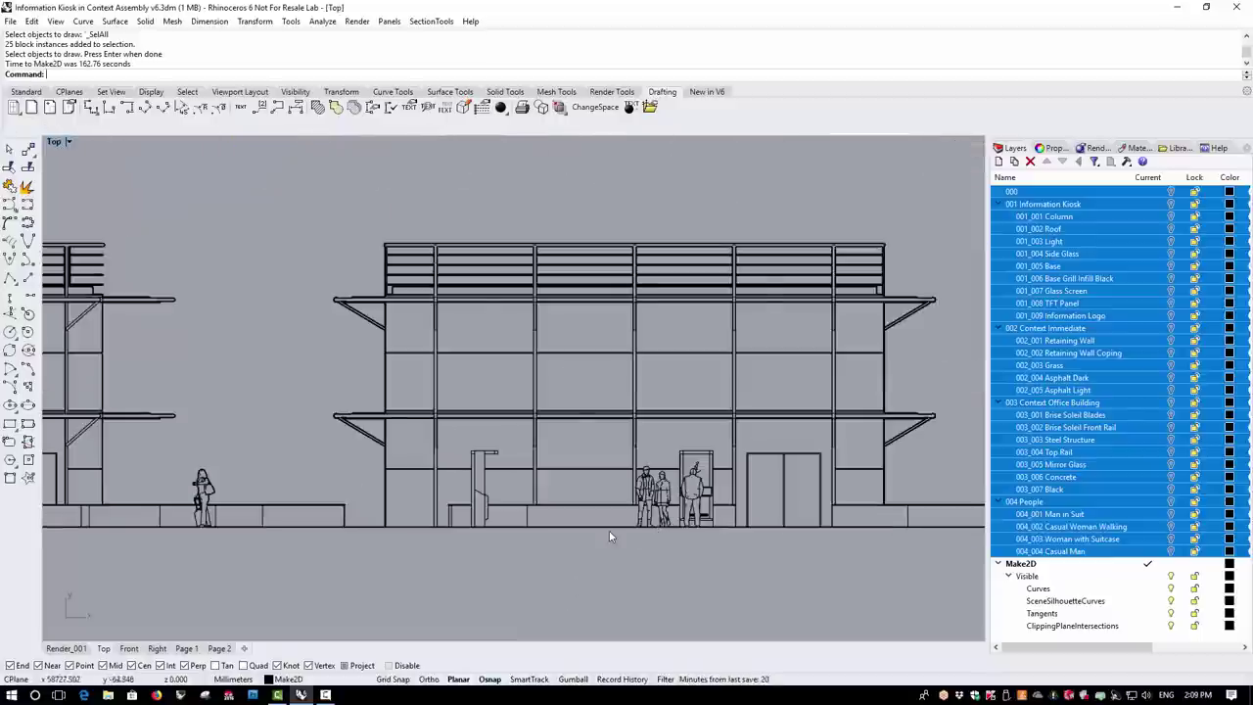
pyautogui.moveTo(489, 559); pyautogui.dragTo(688, 565, button='right')
pyautogui.scroll(2, 688, 564)
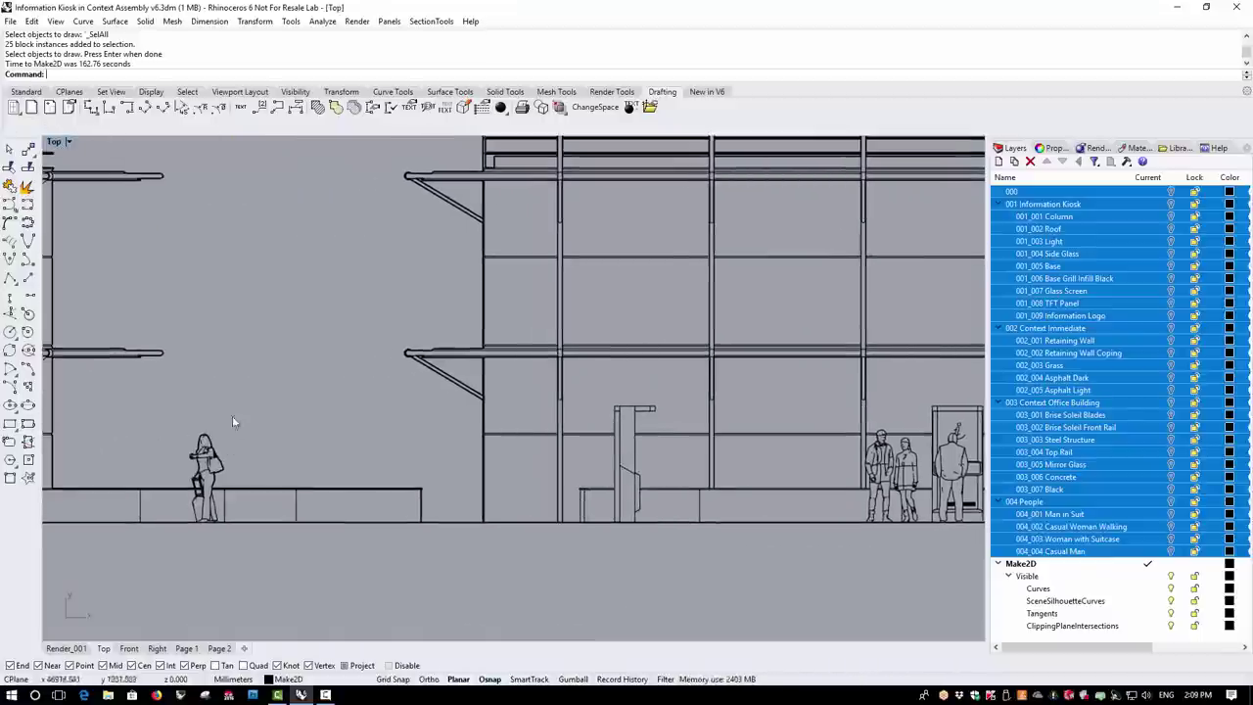
pyautogui.scroll(4, 169, 506)
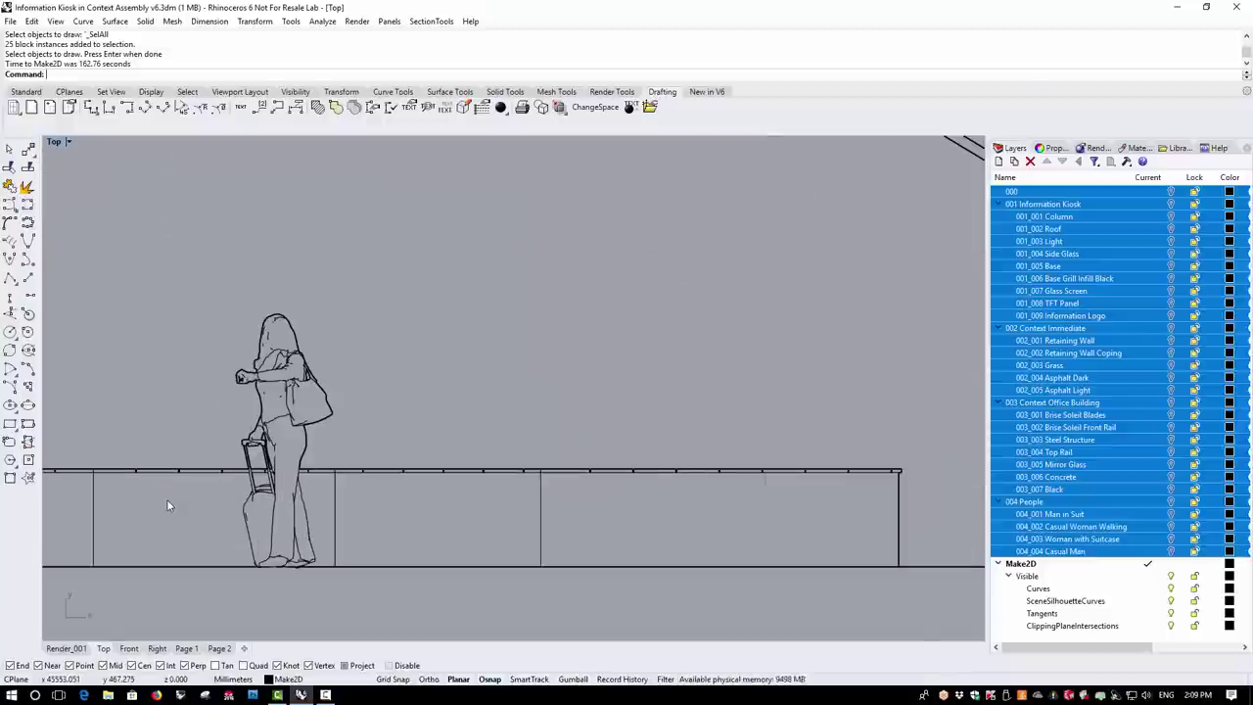
pyautogui.moveTo(755, 479); pyautogui.dragTo(49, 467, button='right')
pyautogui.moveTo(942, 425)
pyautogui.mouseDown(button='right')
pyautogui.moveTo(84, 434)
pyautogui.moveTo(952, 431)
pyautogui.mouseUp(button='right')
pyautogui.scroll(-6, 952, 432)
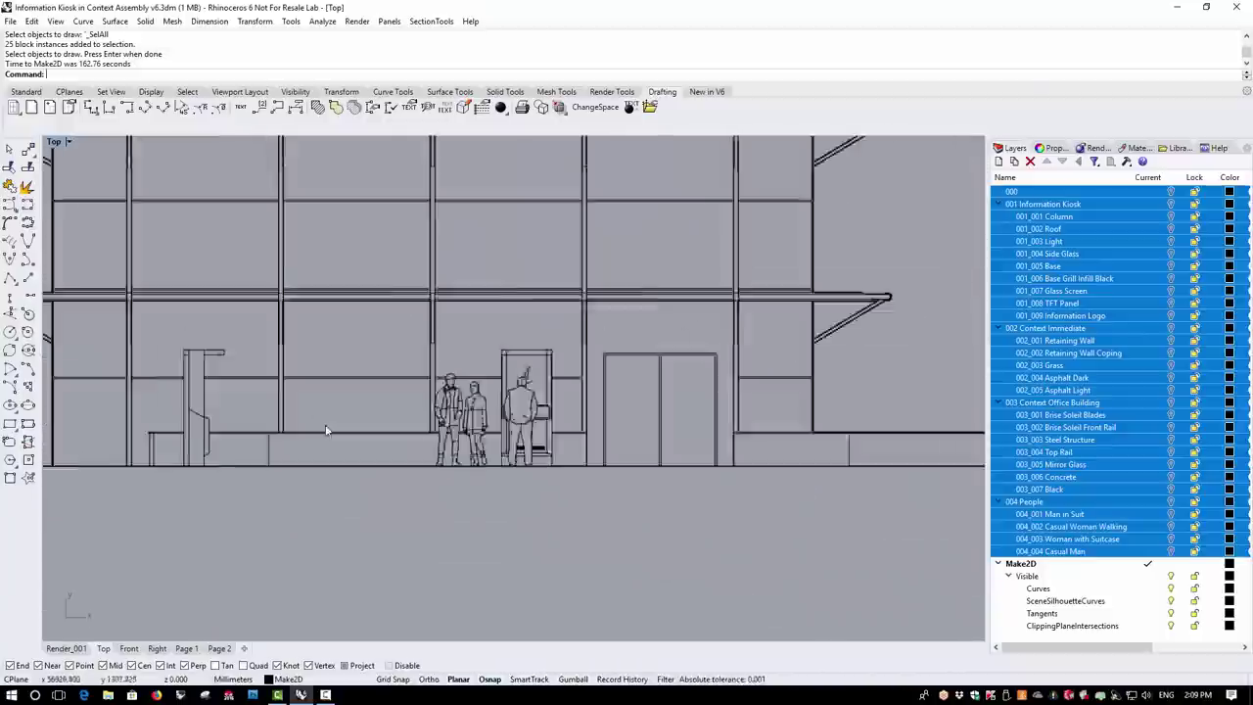
pyautogui.scroll(-3, 400, 464)
# - Examine the perspective 2-D drawing closely around the office building's brise soleil brackets and roof railings
pyautogui.moveTo(682, 372); pyautogui.dragTo(549, 509, button='right')
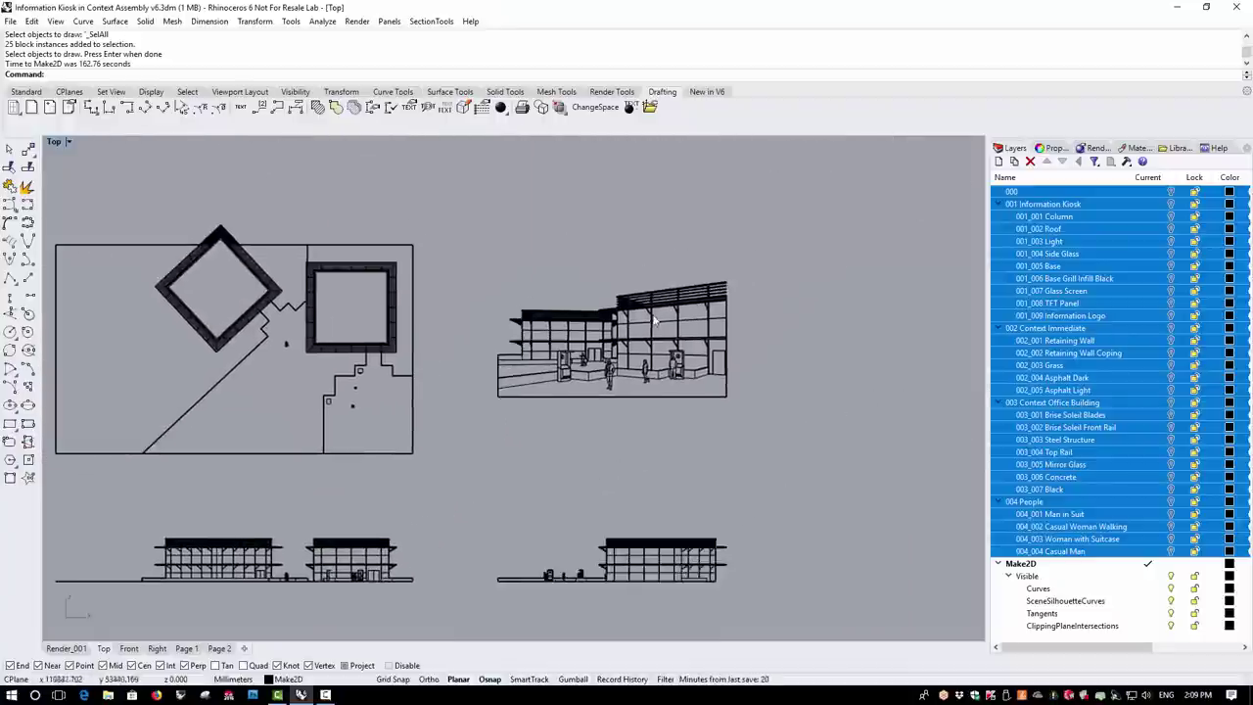
pyautogui.scroll(4, 483, 391)
pyautogui.scroll(3, 634, 228)
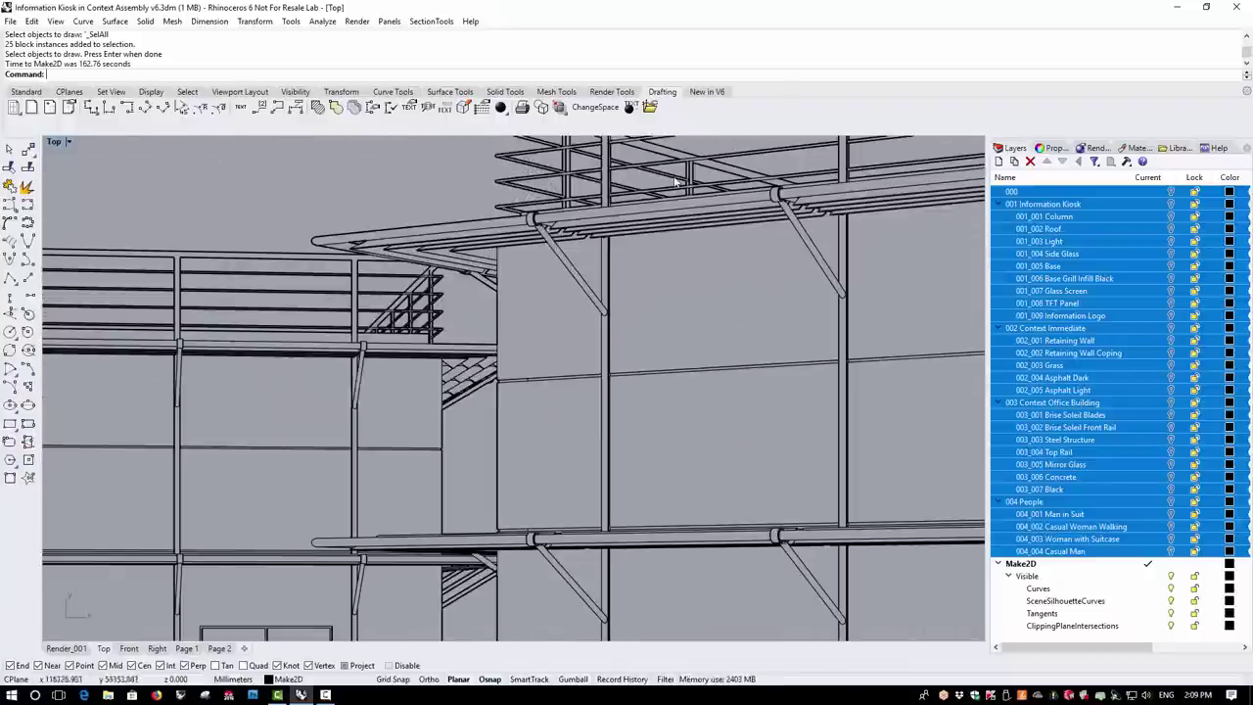
pyautogui.scroll(2, 599, 206)
pyautogui.scroll(2, 568, 245)
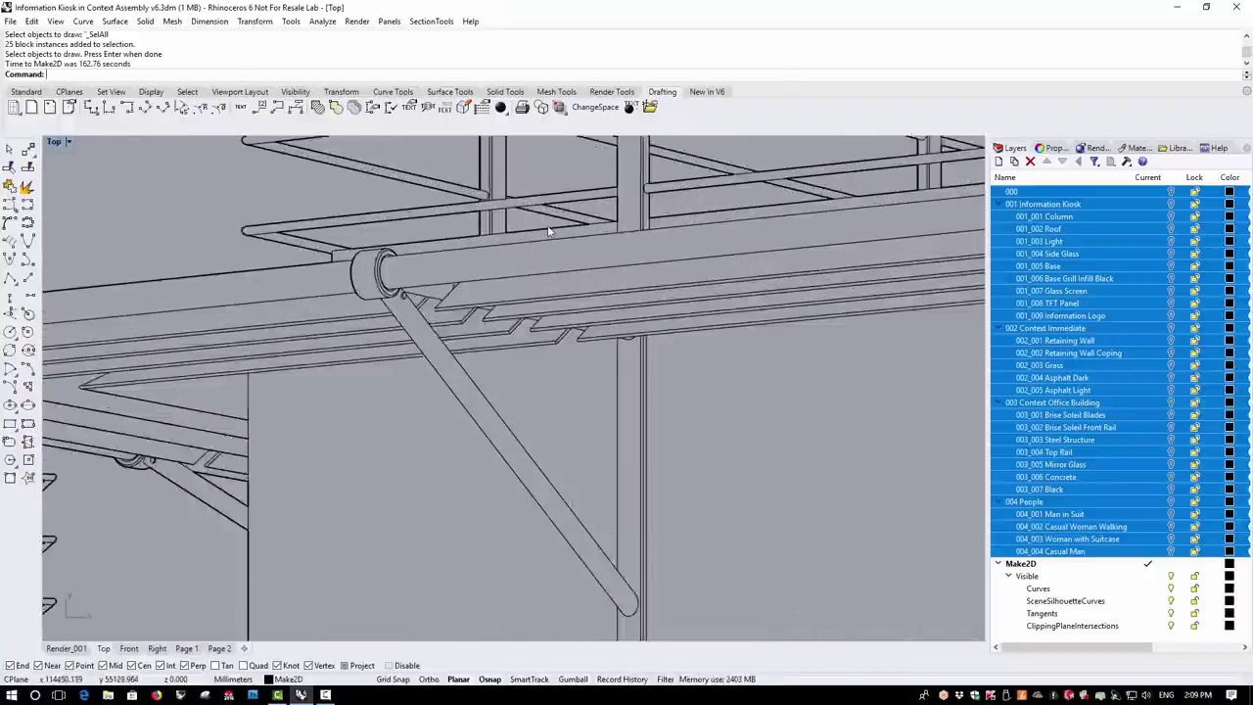
# - Turn Print Display off for the model viewports while viewing the brise soleil bracket in the perspective drawing
pyautogui.scroll(2, 603, 430)
pyautogui.scroll(-2, 663, 428)
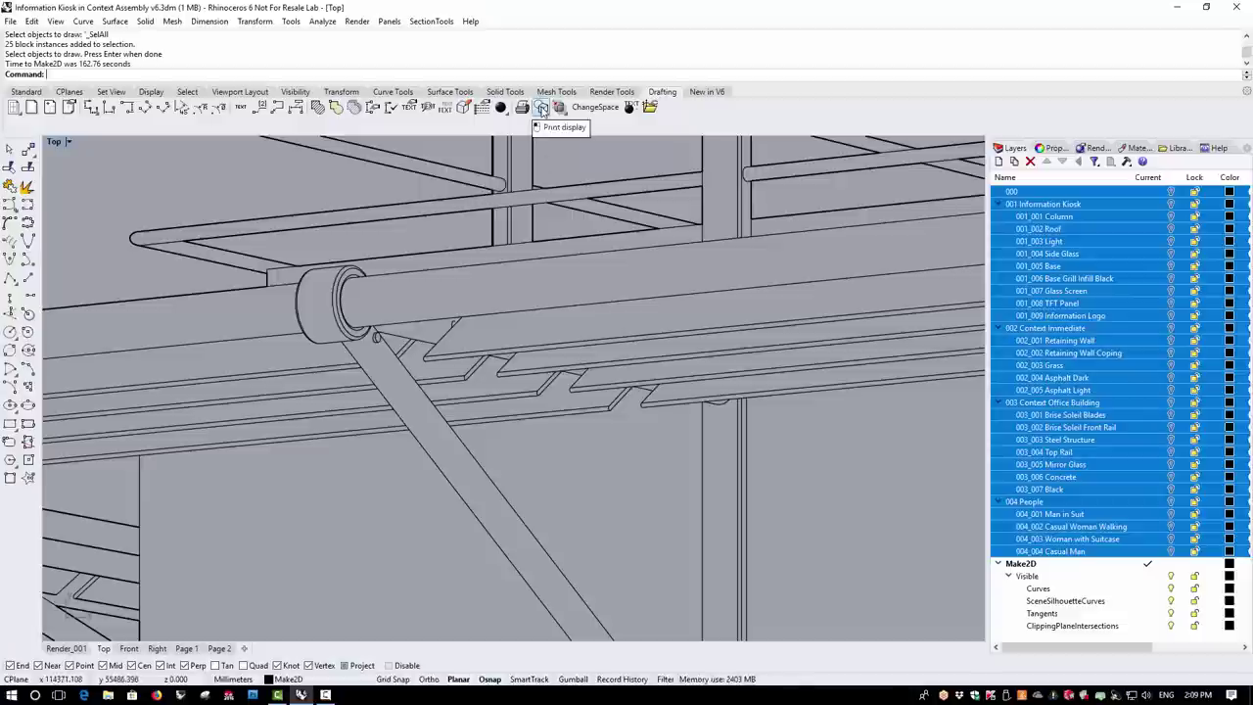
pyautogui.click(541, 109)
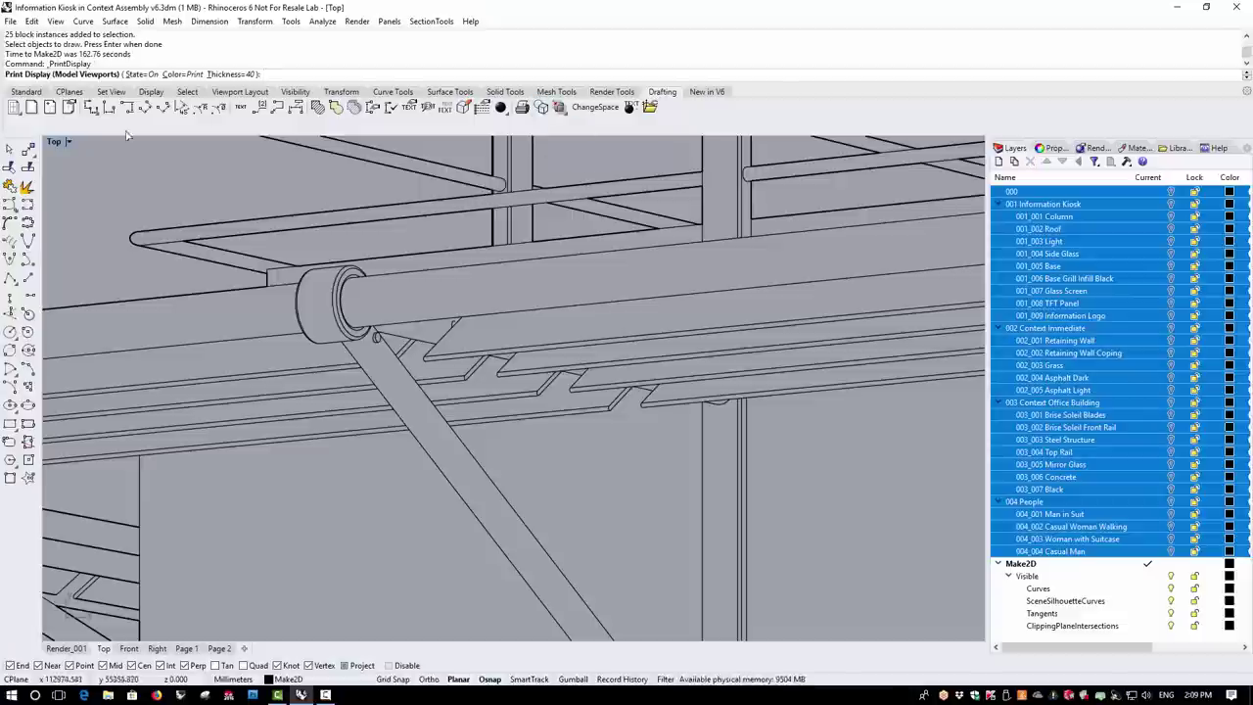
pyautogui.click(142, 74)
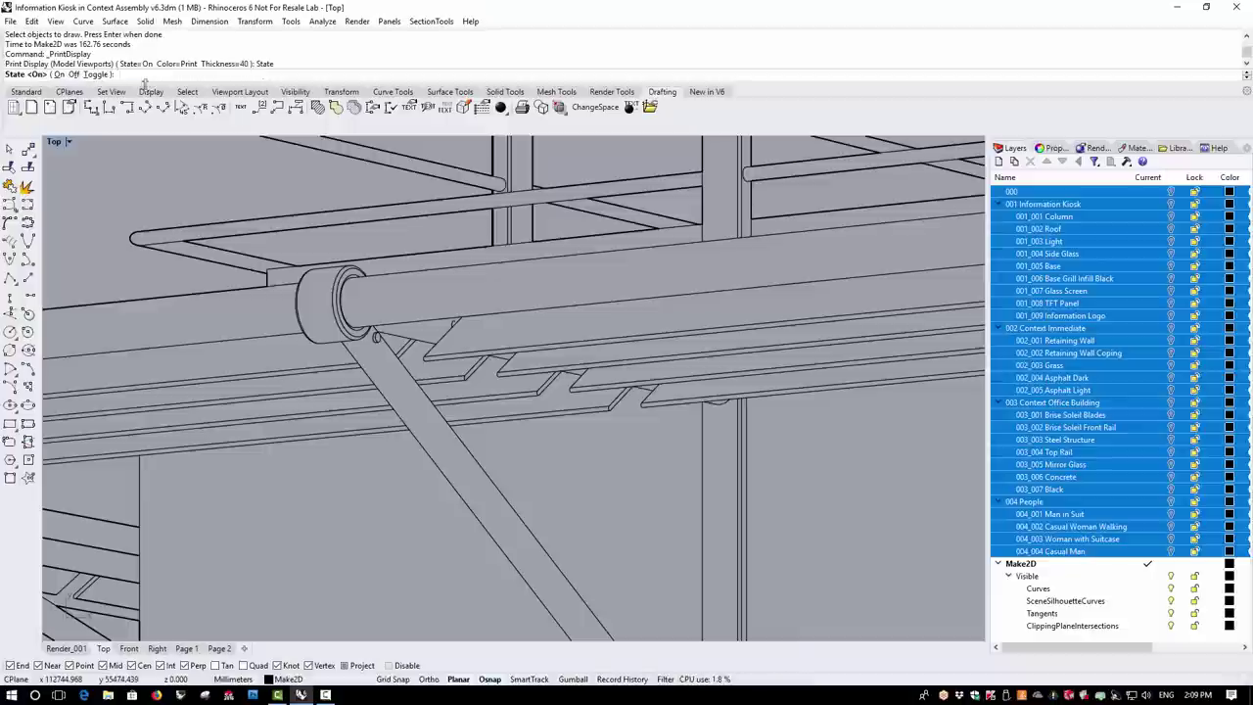
pyautogui.click(74, 75)
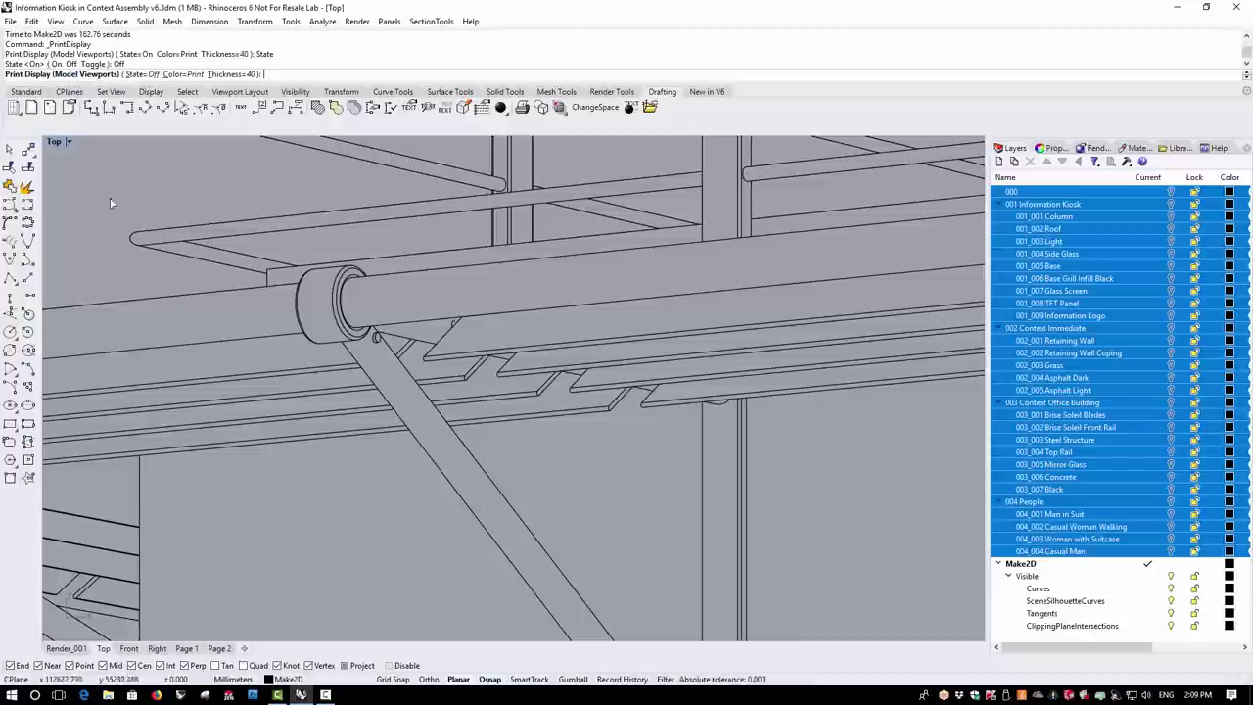
# - Toggle Print Display on and off again to compare line thicknesses, and review the perspective drawing's building, kiosks and people
pyautogui.click(152, 76)
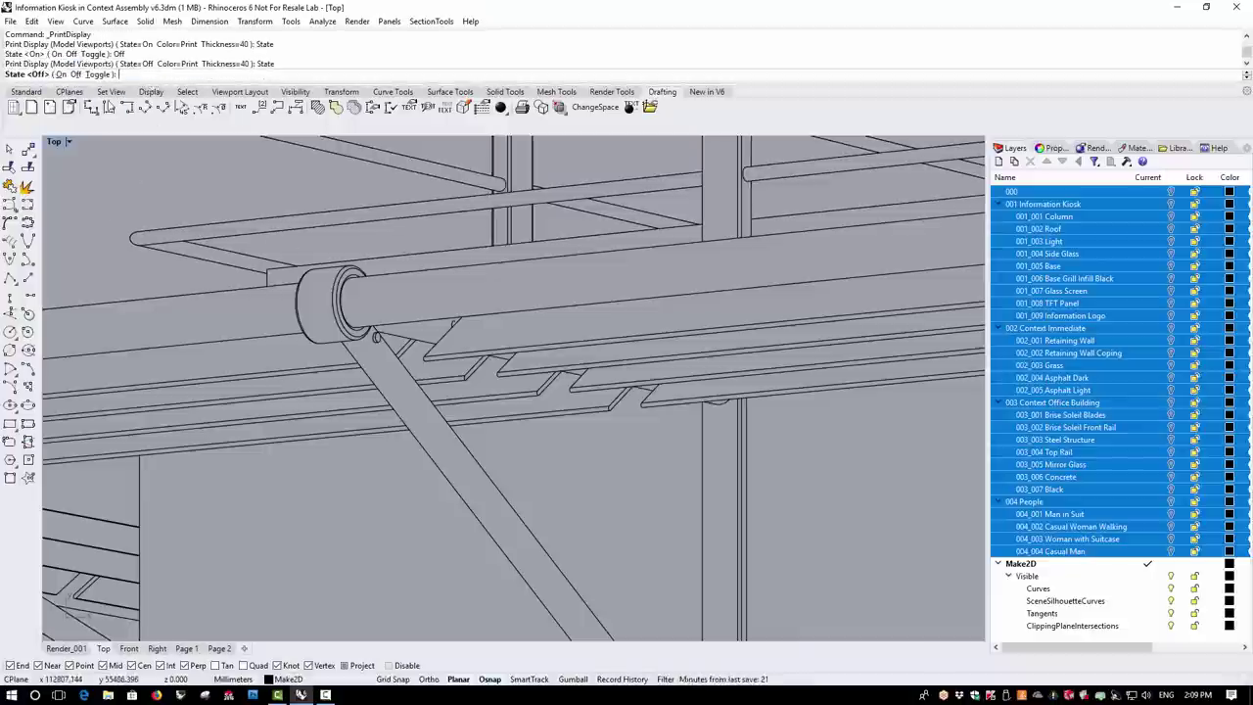
pyautogui.click(61, 76)
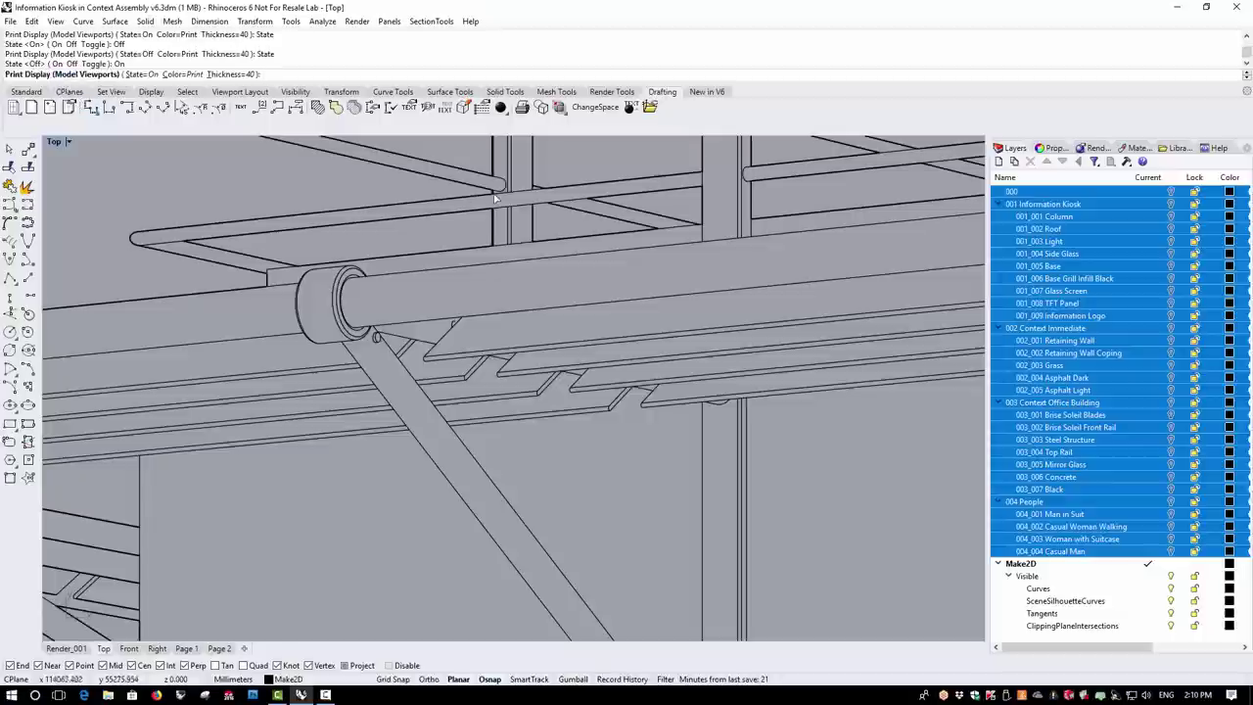
pyautogui.click(152, 77)
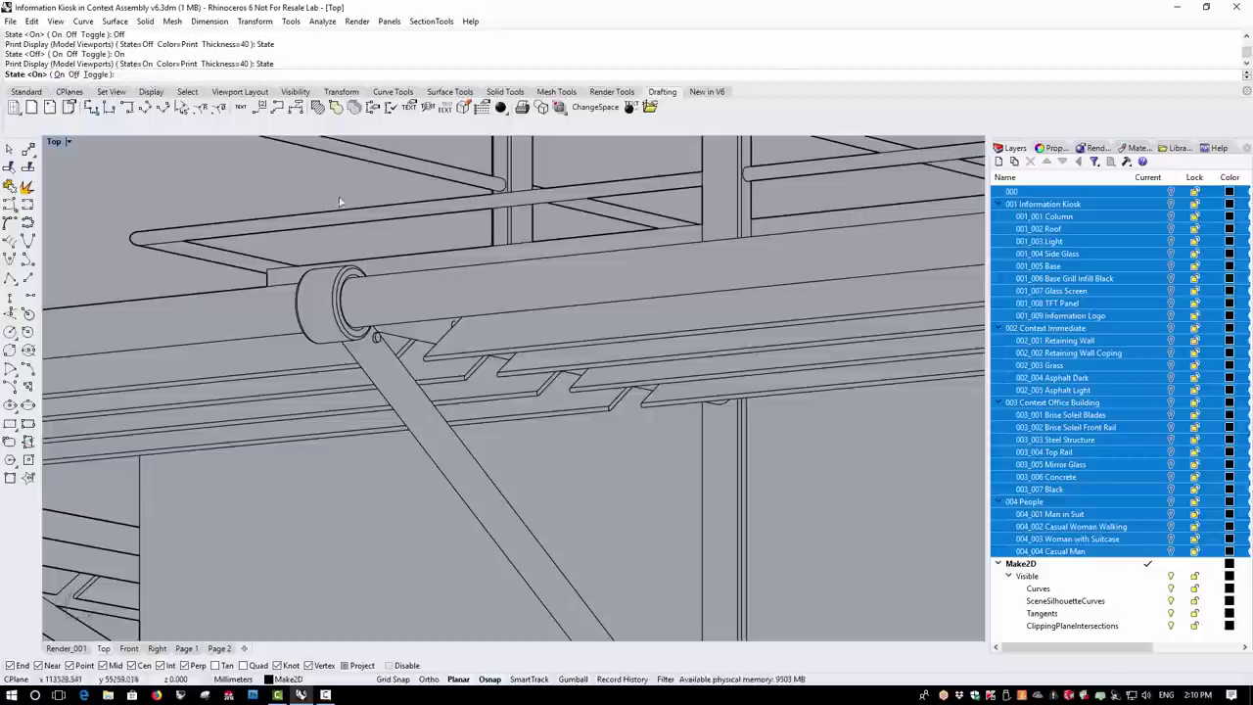
pyautogui.click(72, 75)
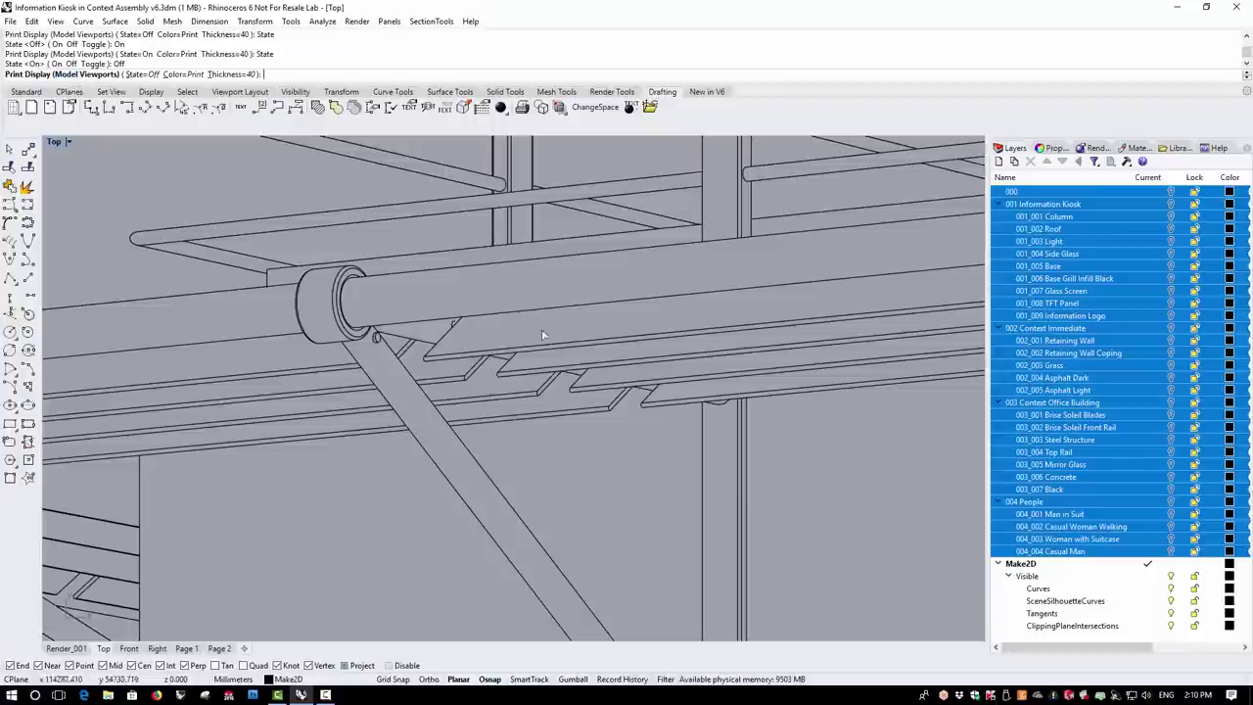
pyautogui.scroll(-5, 568, 329)
pyautogui.scroll(-3, 560, 325)
pyautogui.scroll(6, 566, 404)
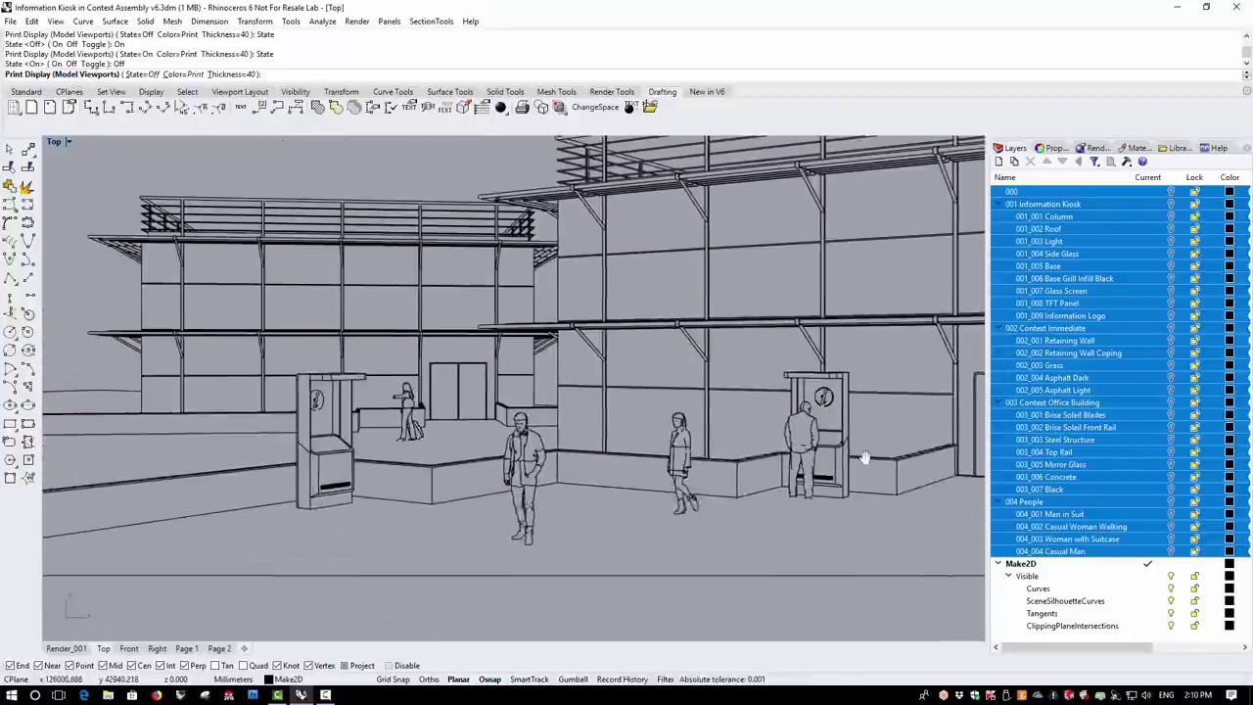
pyautogui.scroll(-5, 499, 342)
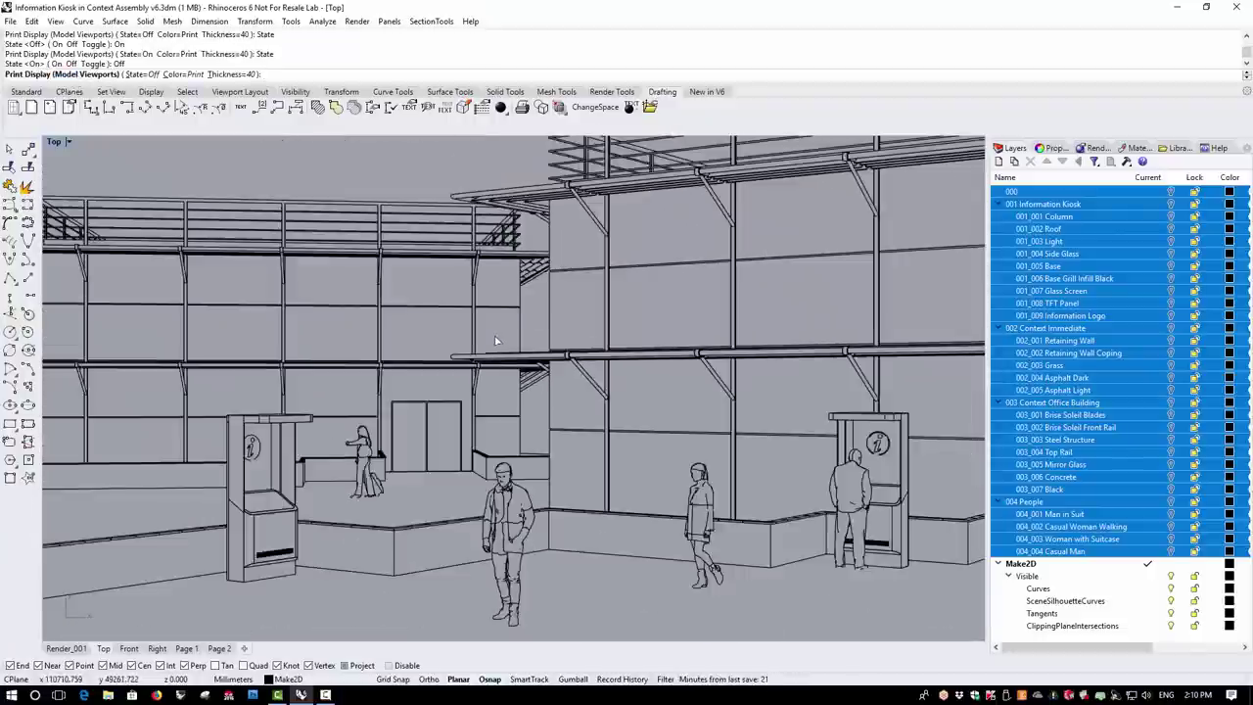